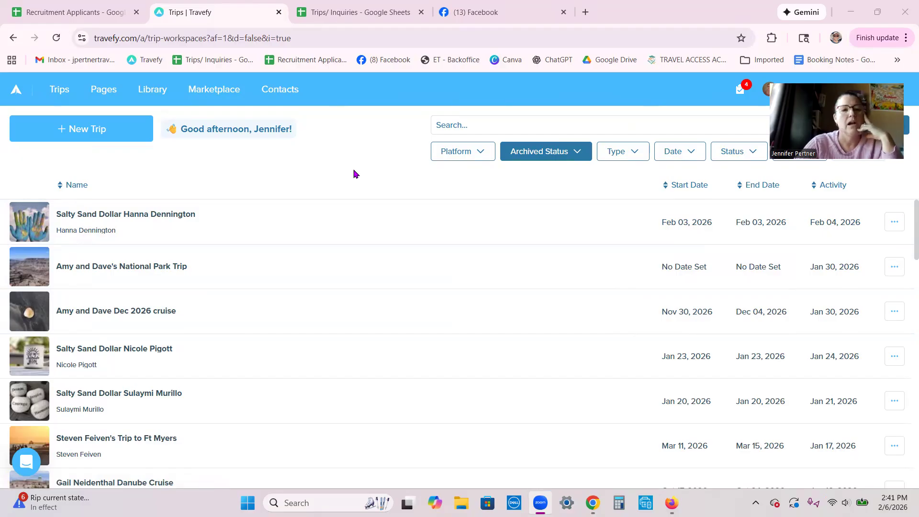
- From the Trips list, create a new trip with an attached itinerary
left_click(60, 90)
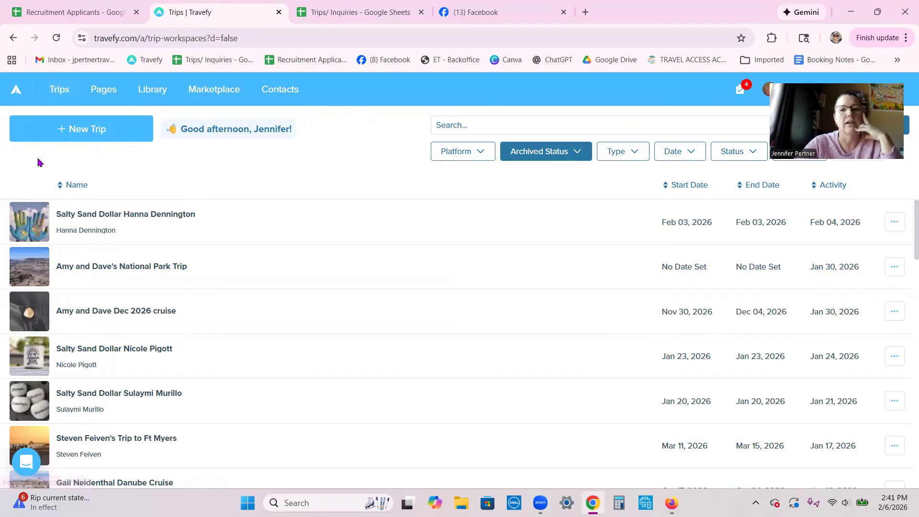
left_click(88, 133)
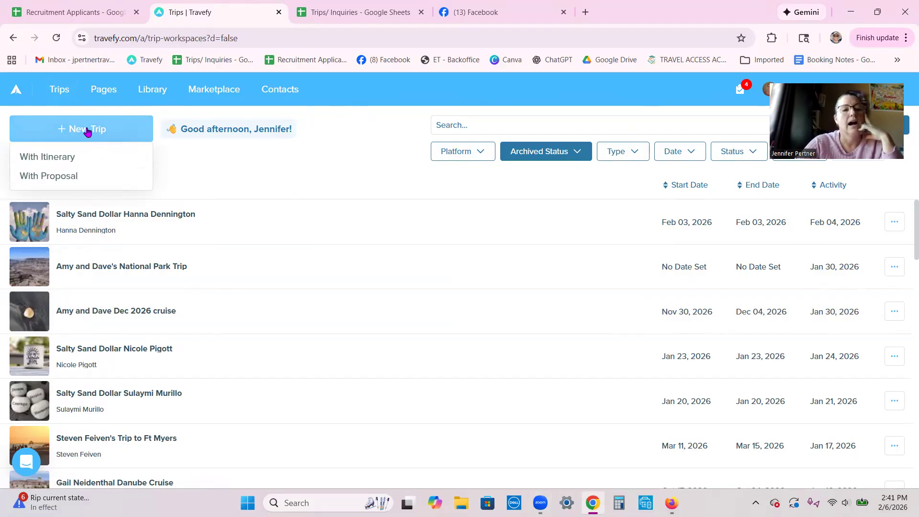
left_click(61, 158)
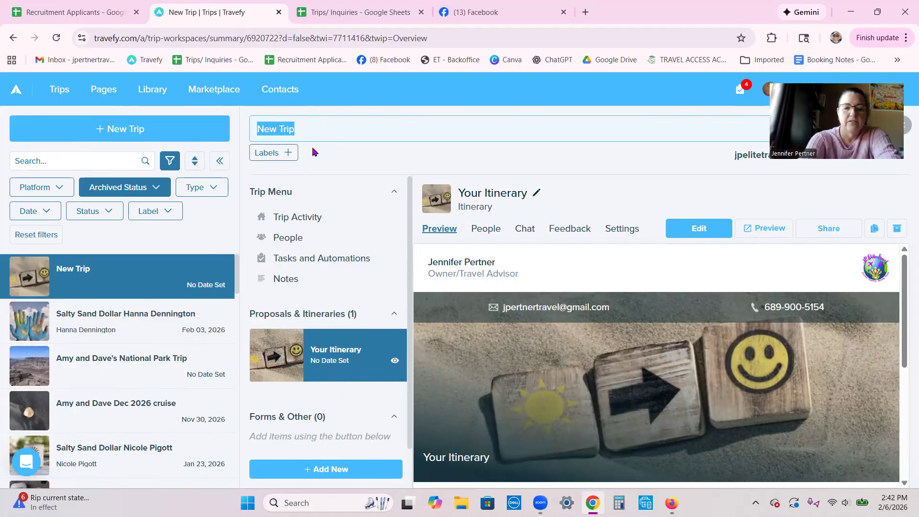
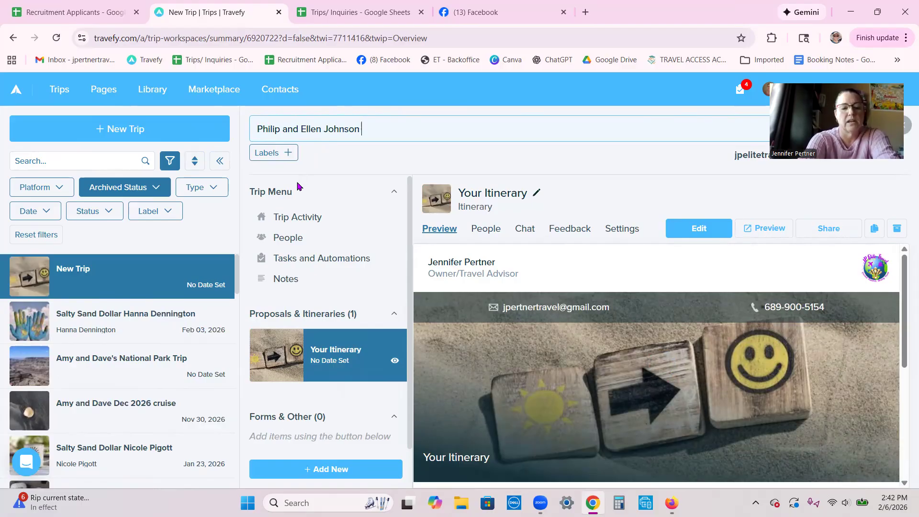
- Retitle the trip to the clients' names followed by 'Cruise May 2026'
type("Cruise")
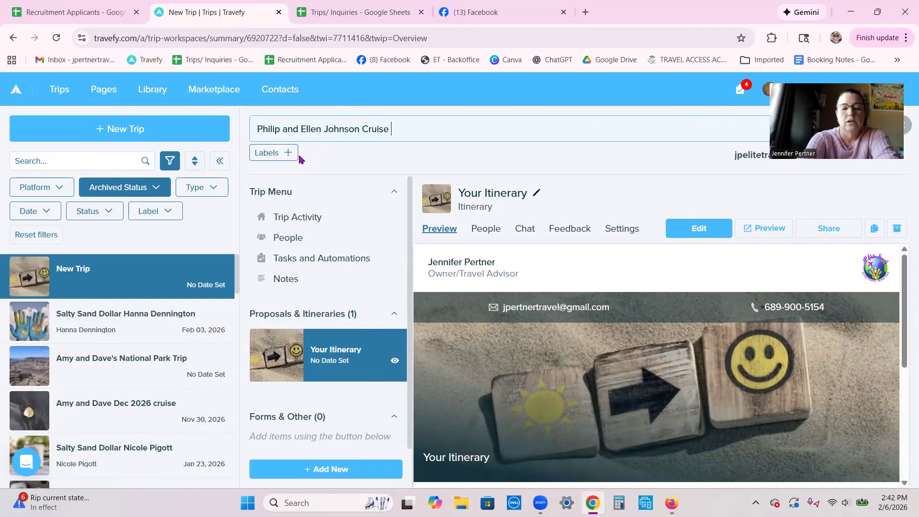
type(" May 2026")
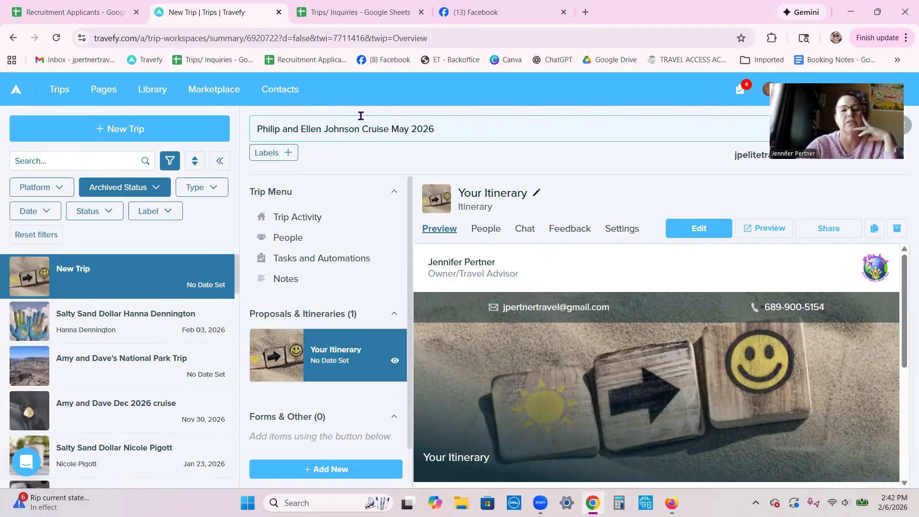
left_click(500, 193)
left_click(500, 193)
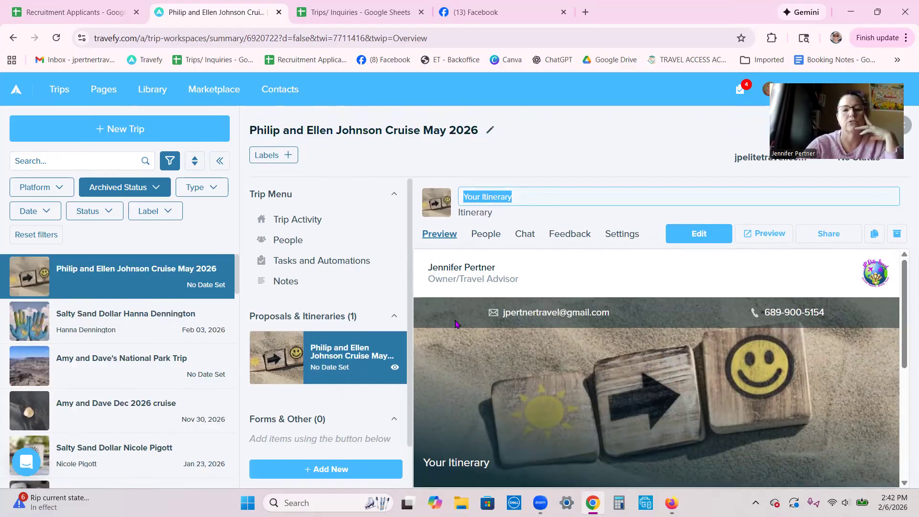
left_click(525, 232)
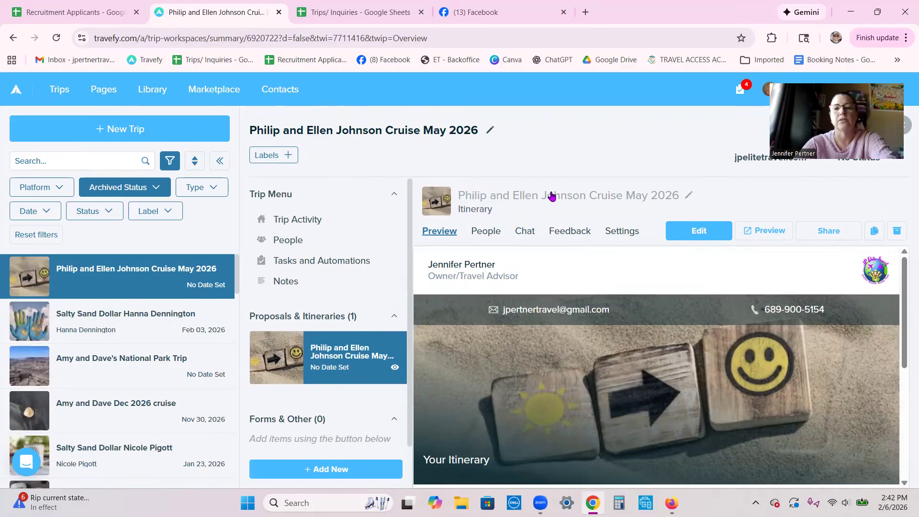
left_click(551, 193)
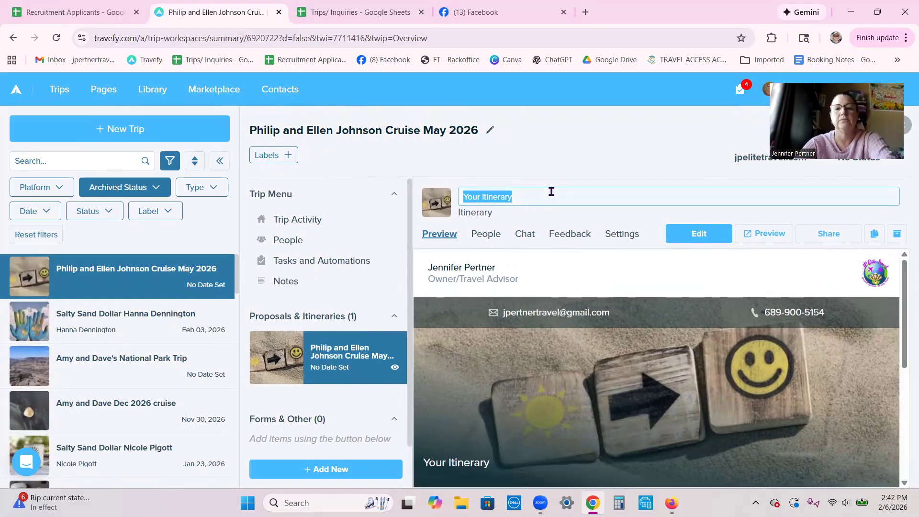
left_click(544, 166)
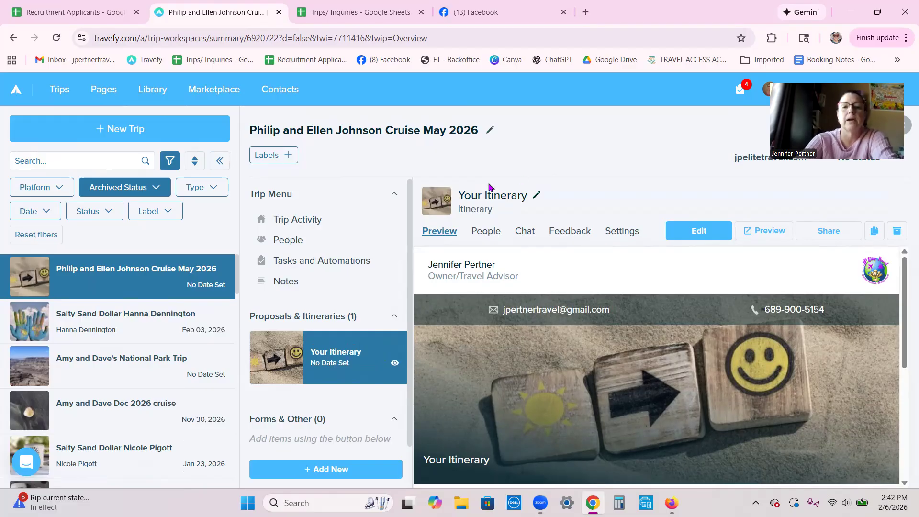
left_click(502, 196)
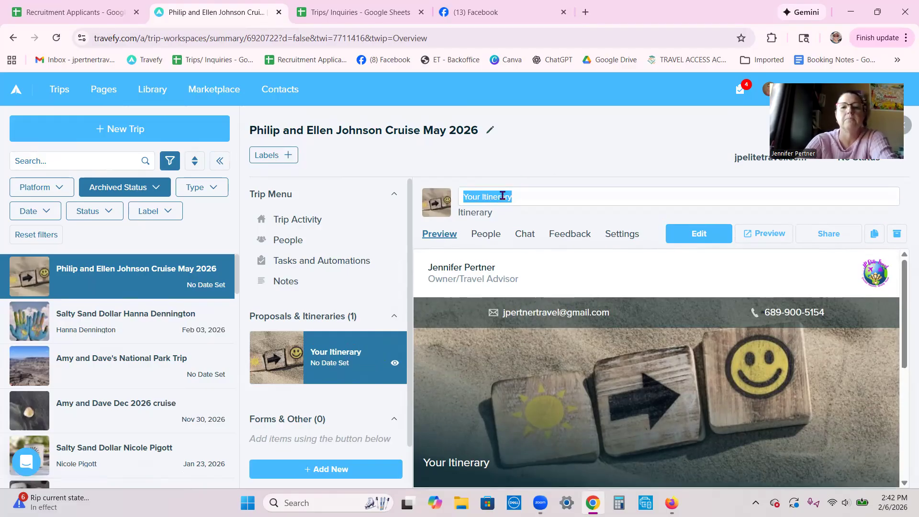
right_click(627, 149)
key("n")
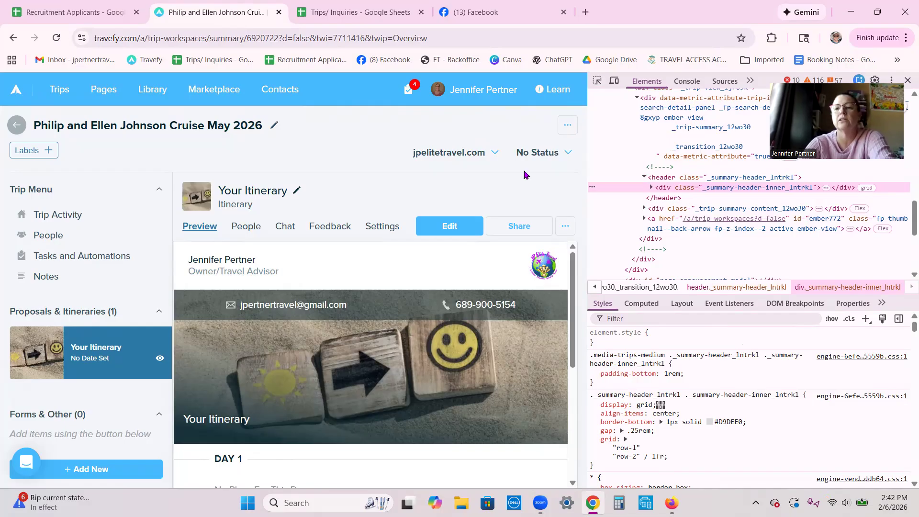
left_click(907, 80)
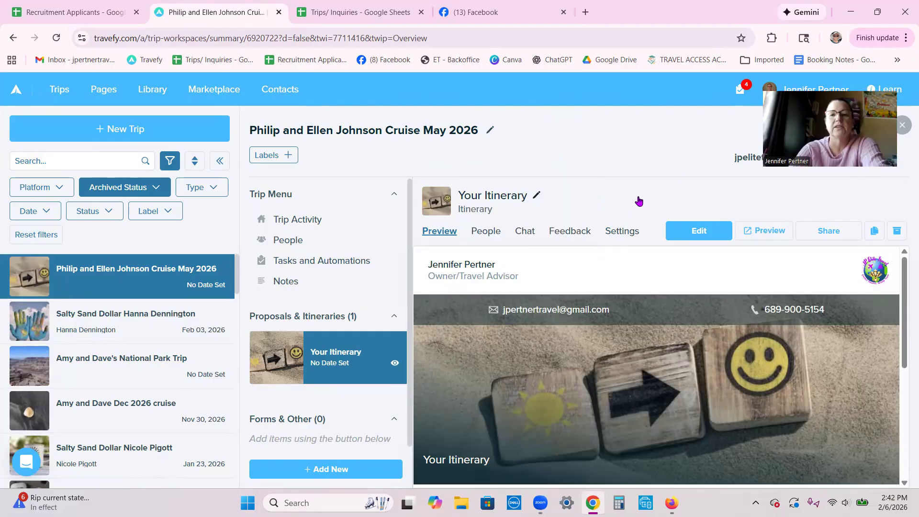
left_click(498, 196)
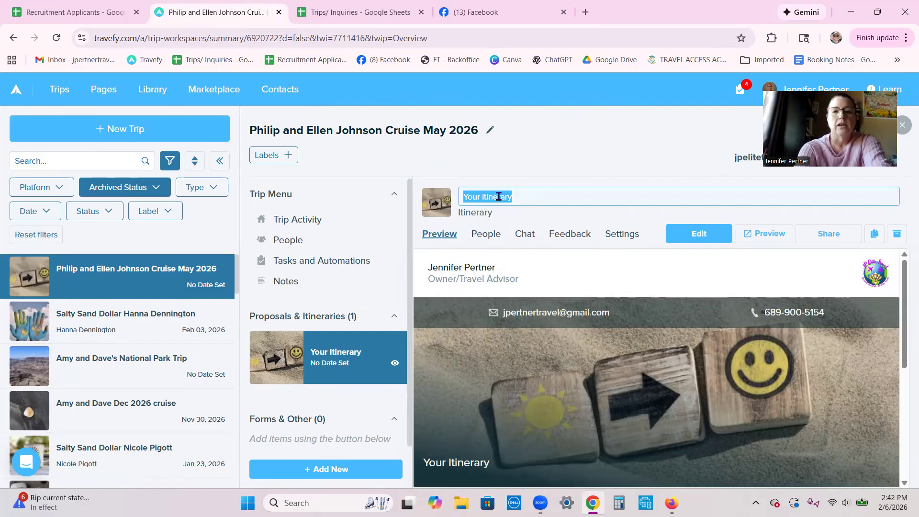
- Type the itinerary title 'Royal Caribbean Navigator of the Seas 5/8/26-5/', capitalising 'Seas'
type("Royal Caribbea")
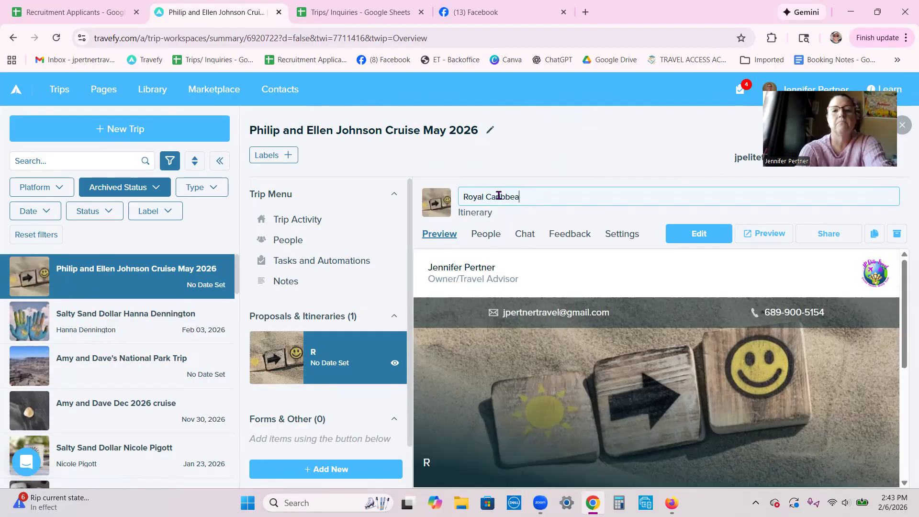
type("n Navig")
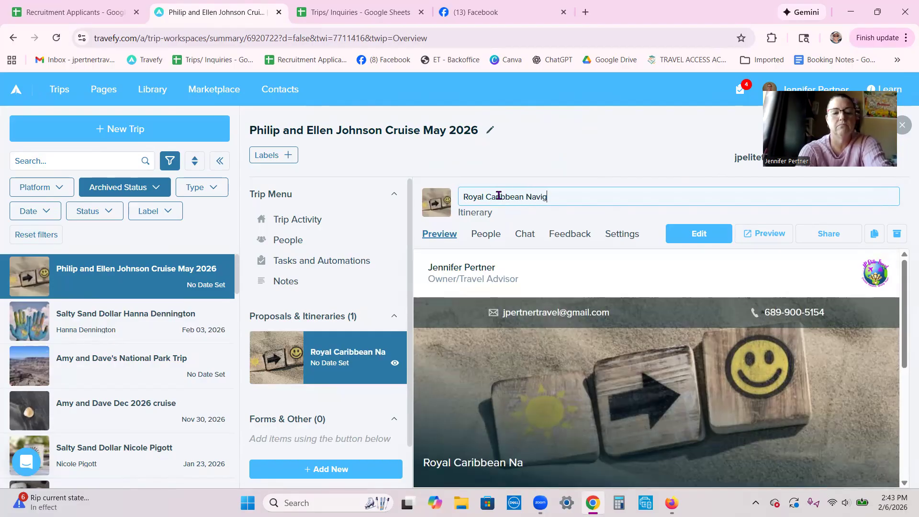
type("ator of th")
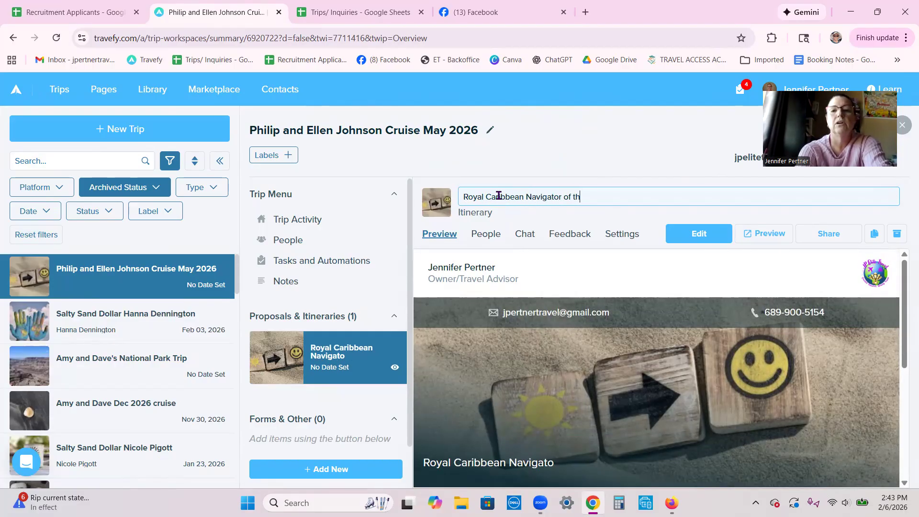
type("e Seas")
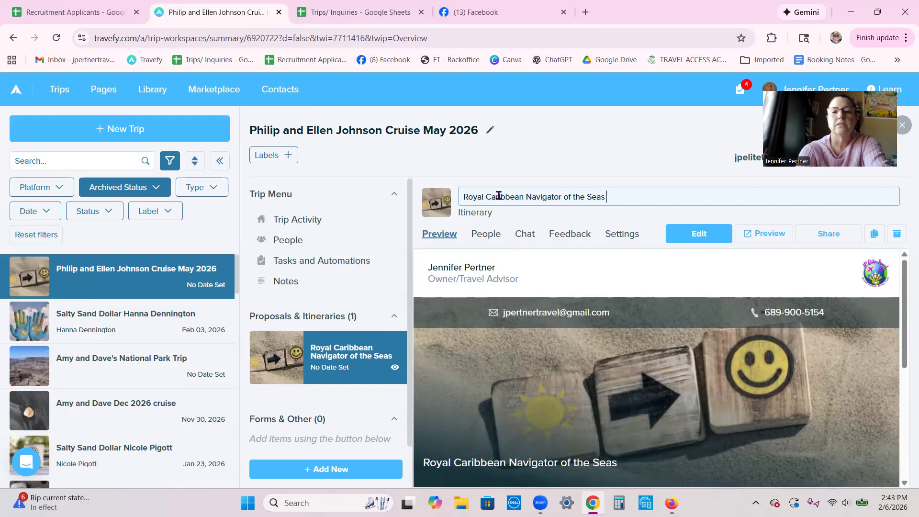
key("BackSpace")
key("BackSpace")
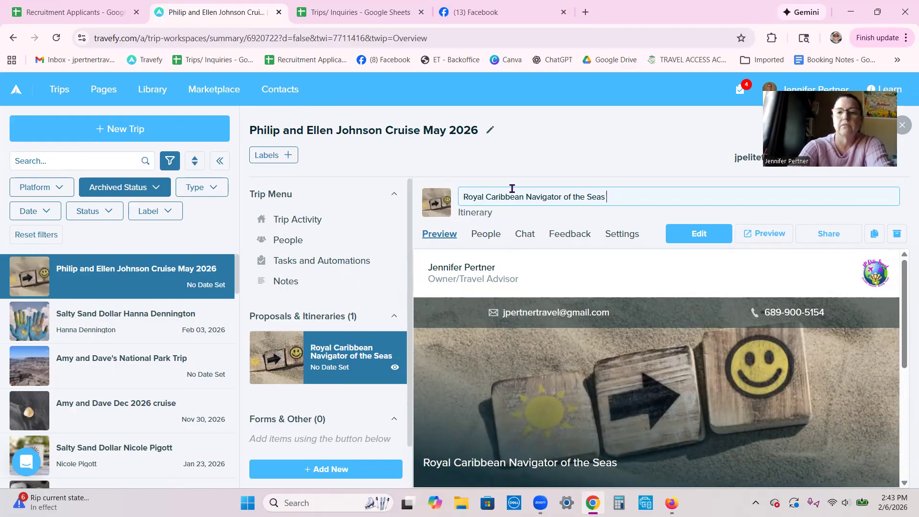
type("5/")
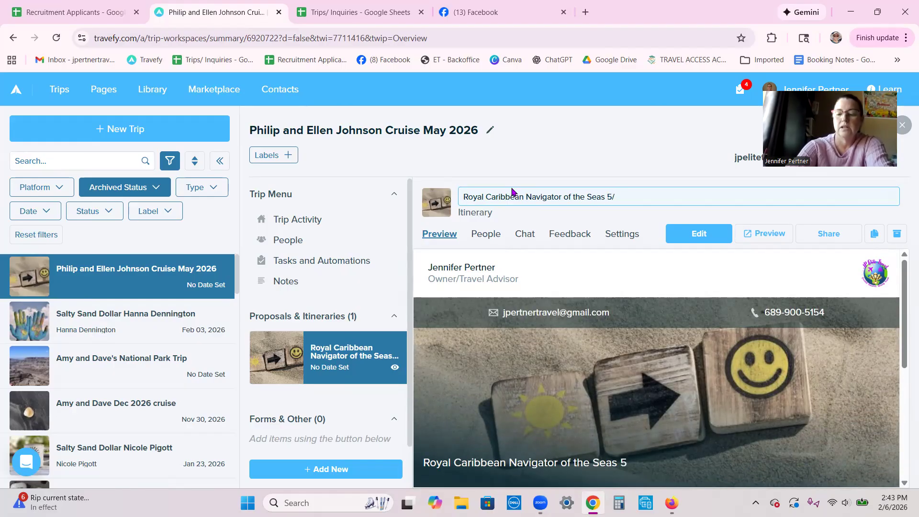
type("8/26-")
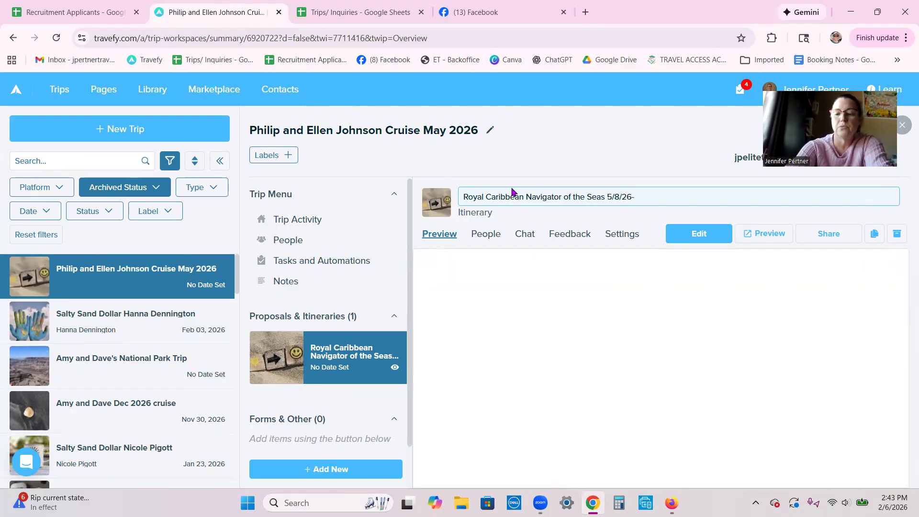
type("5/15/26")
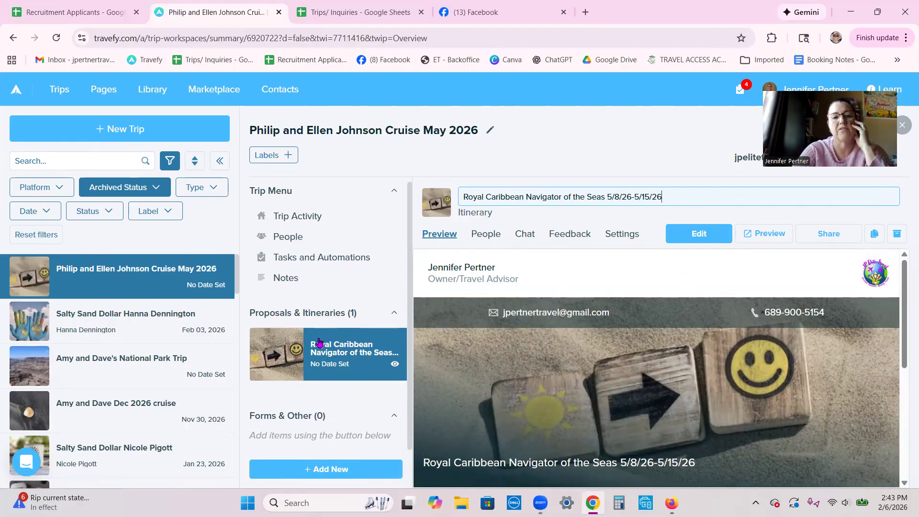
- Check the add-item list, then switch the itinerary type to Proposal in Settings
left_click(328, 471)
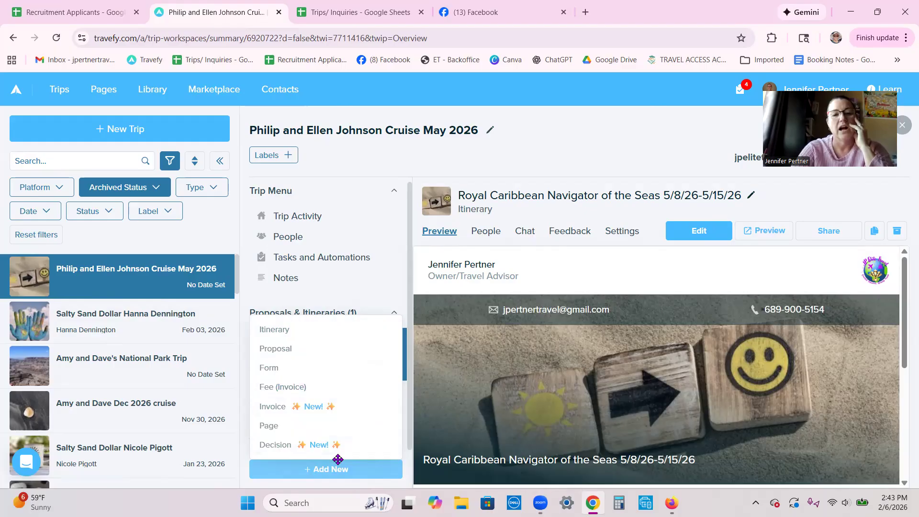
left_click(374, 298)
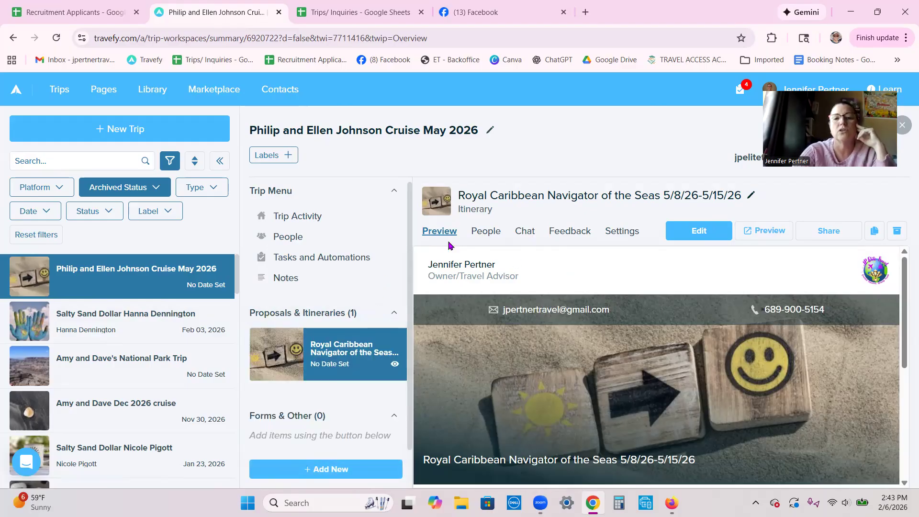
left_click(621, 233)
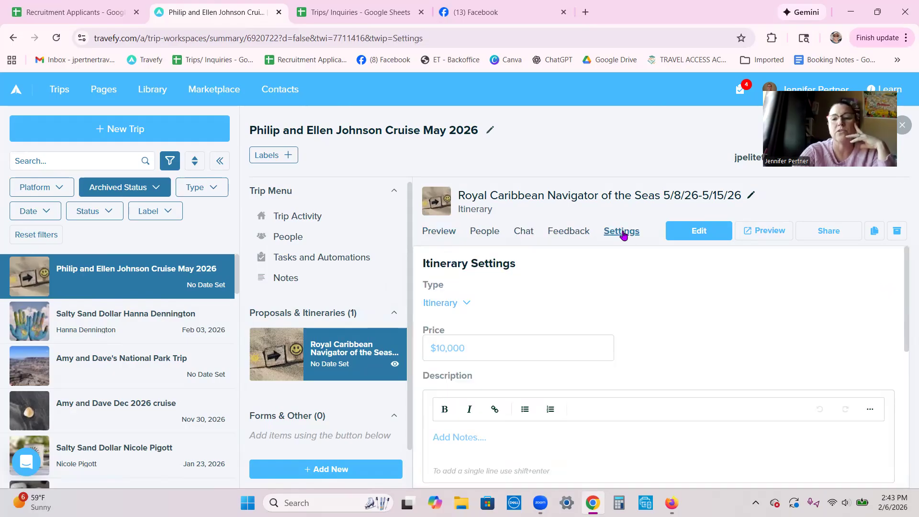
left_click(465, 304)
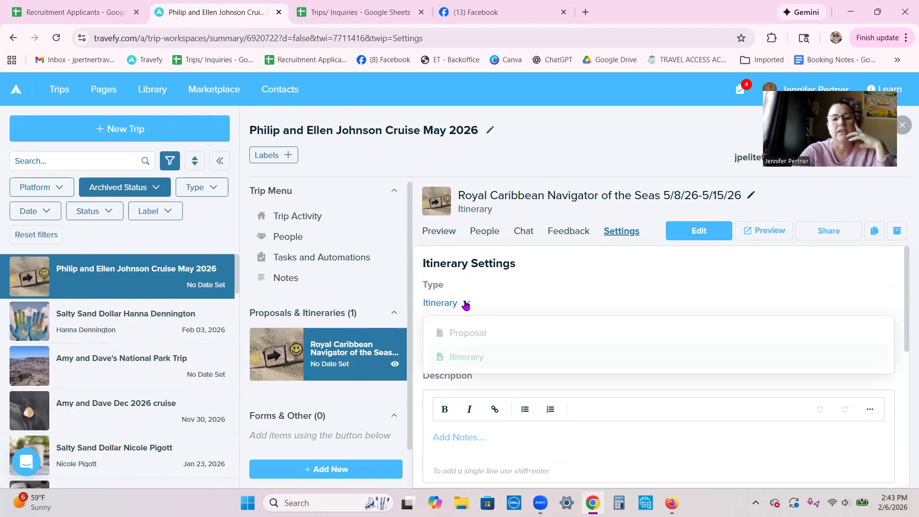
left_click(465, 333)
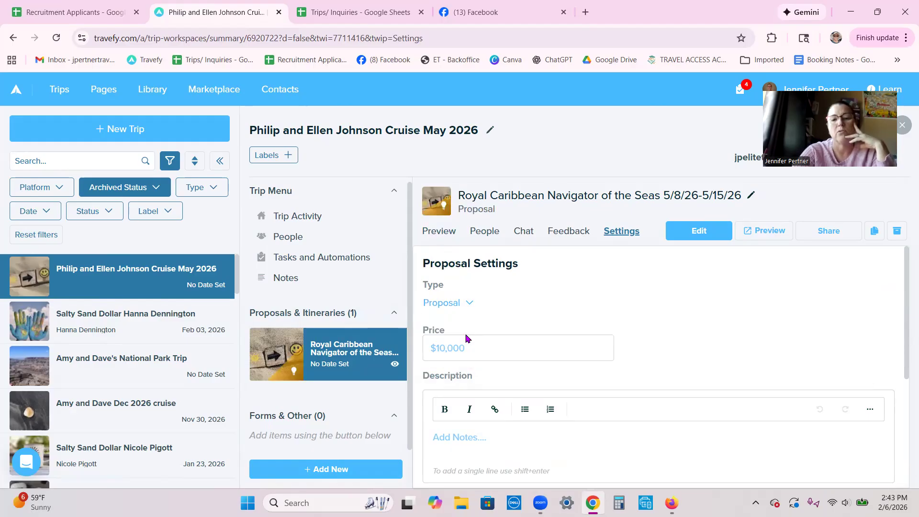
- Set the type back to Itinerary and open the itinerary in the editor
left_click(470, 303)
left_click(473, 356)
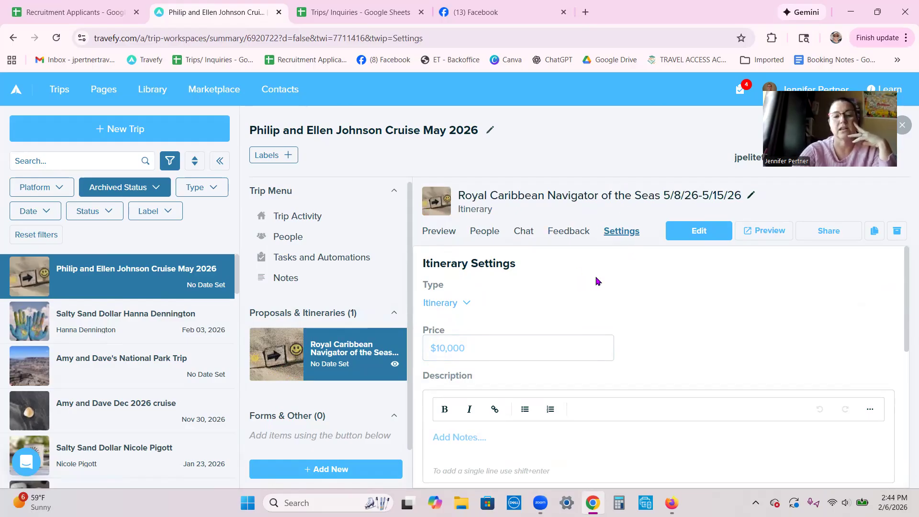
left_click(677, 237)
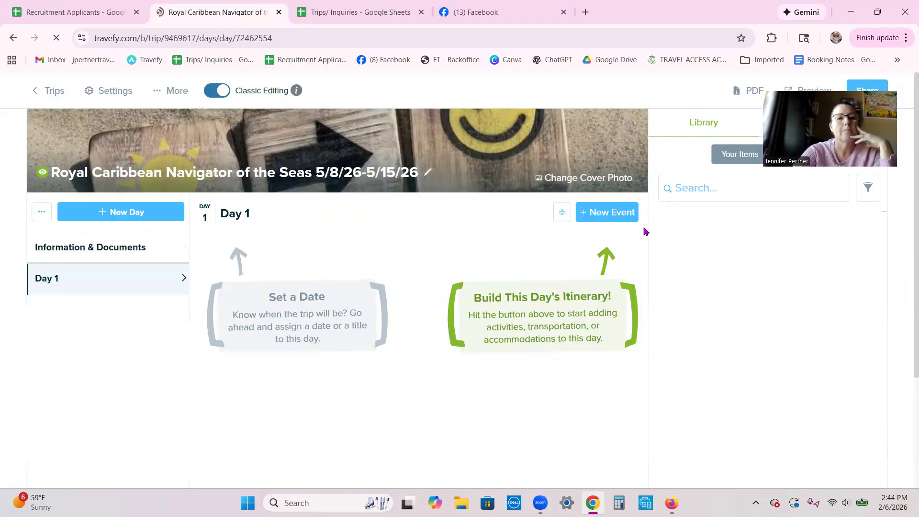
- Search the stock photo database for 'Cabo' images for the cover
left_click(586, 179)
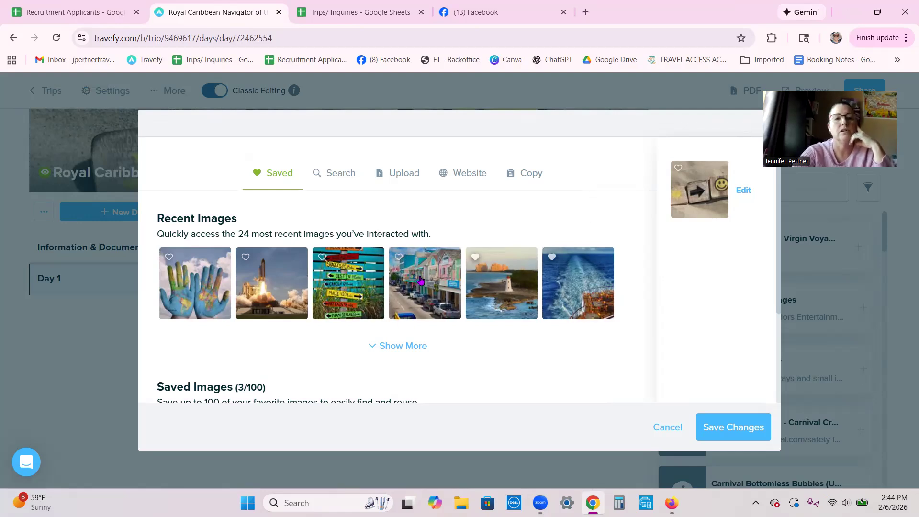
scroll(420, 280, "down", 3)
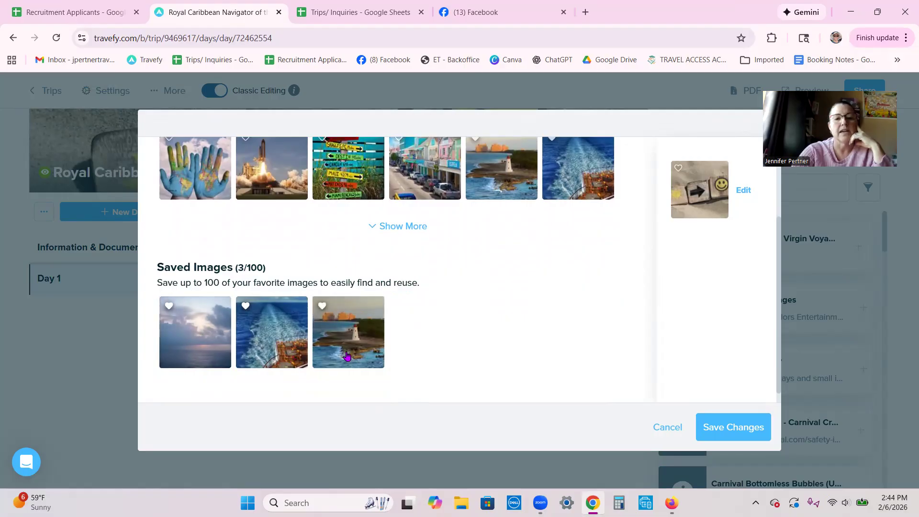
scroll(541, 328, "up", 3)
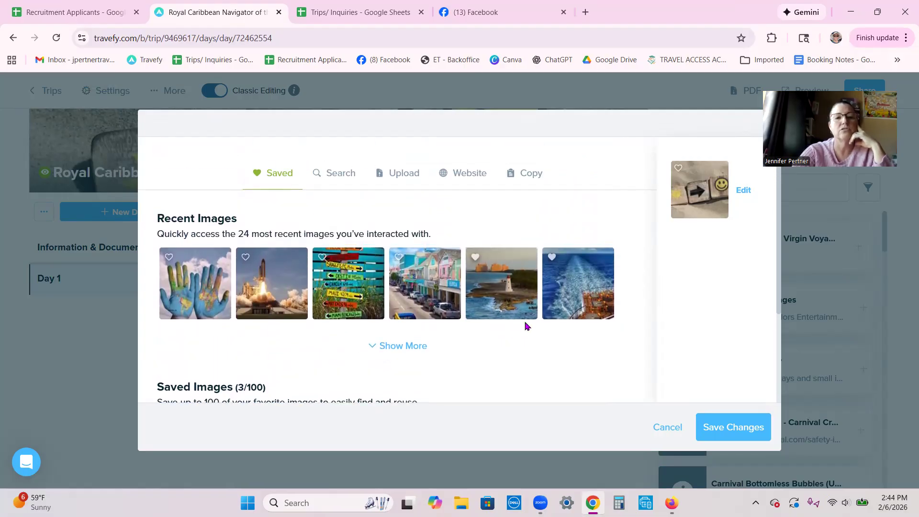
left_click(336, 175)
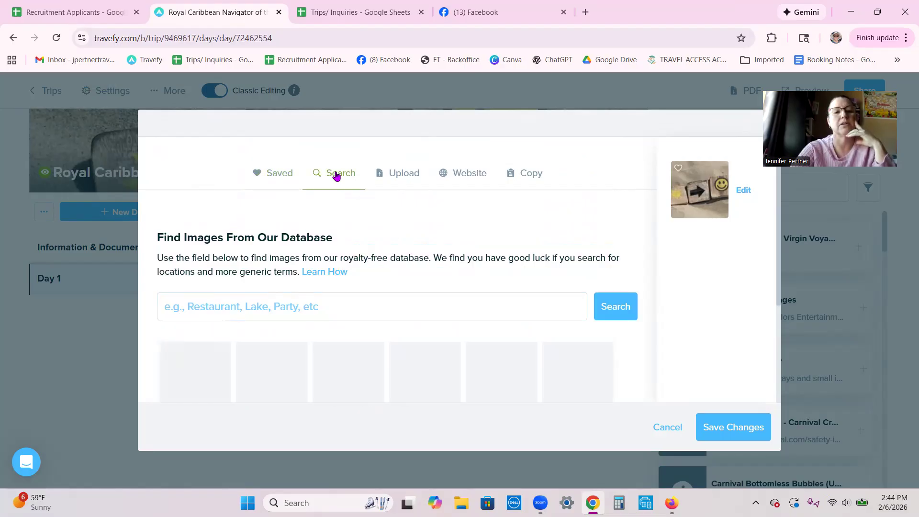
left_click(211, 303)
type("Cabo")
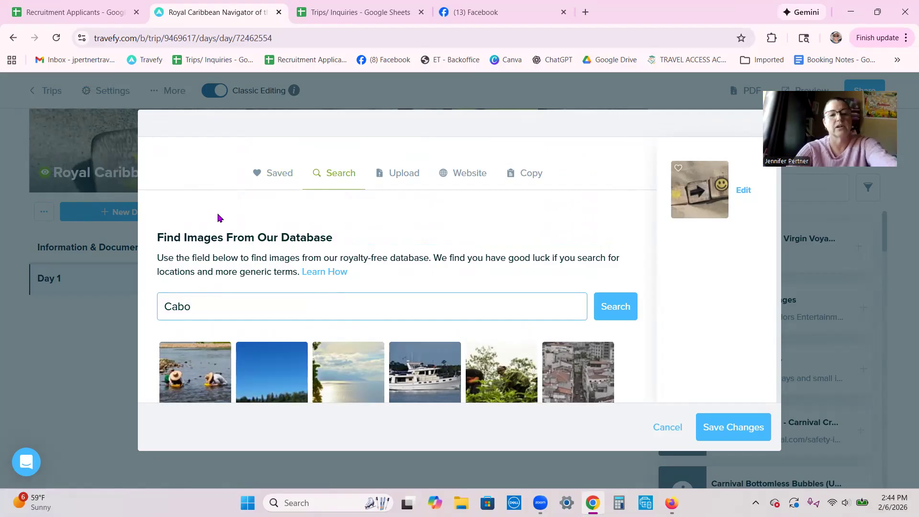
left_click(618, 310)
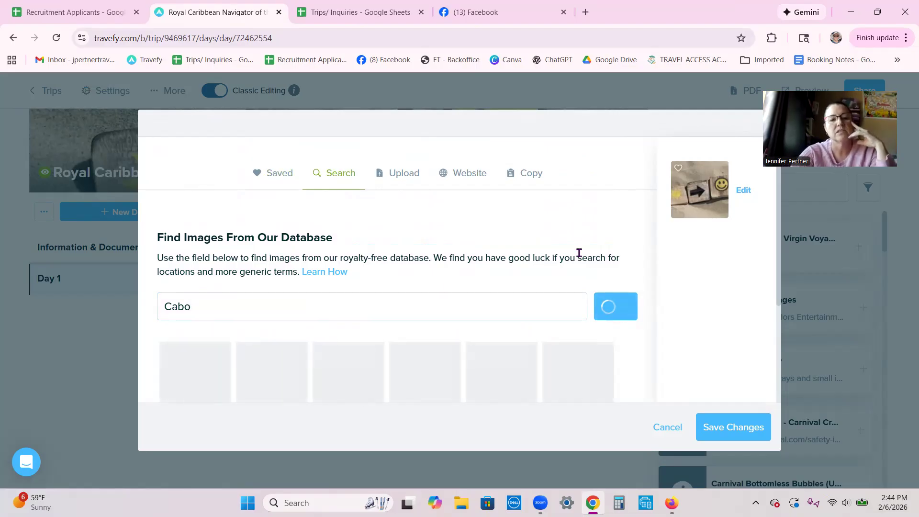
- Pick the Cabo rock-arch image and save it as the cover photo
scroll(578, 243, "down", 1)
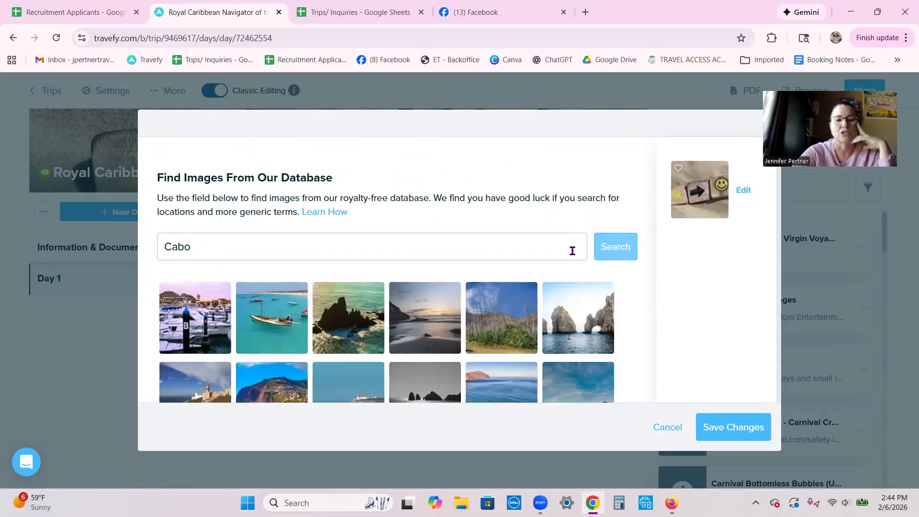
scroll(460, 307, "down", 1)
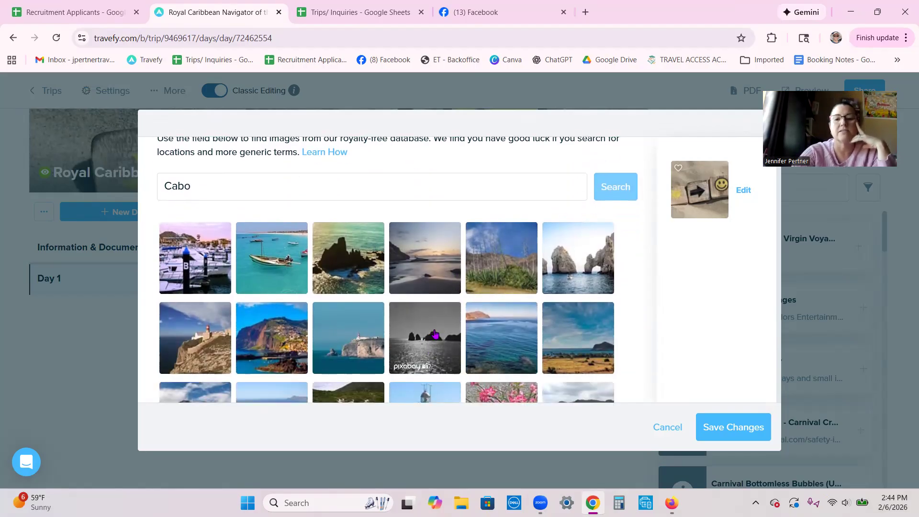
left_click(574, 266)
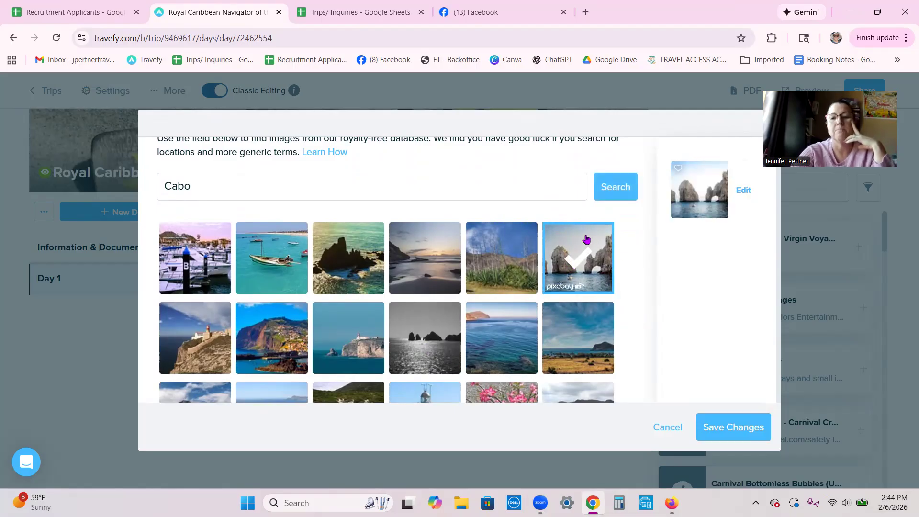
left_click(726, 426)
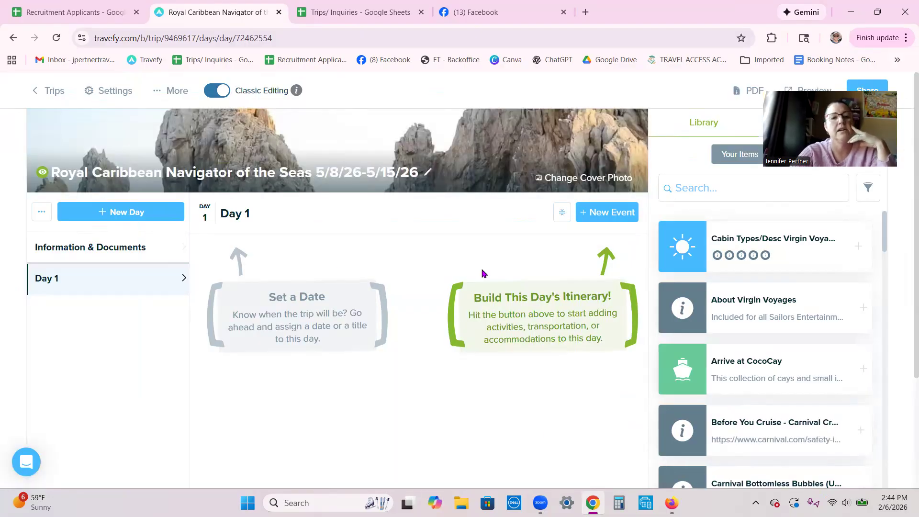
left_click(235, 216)
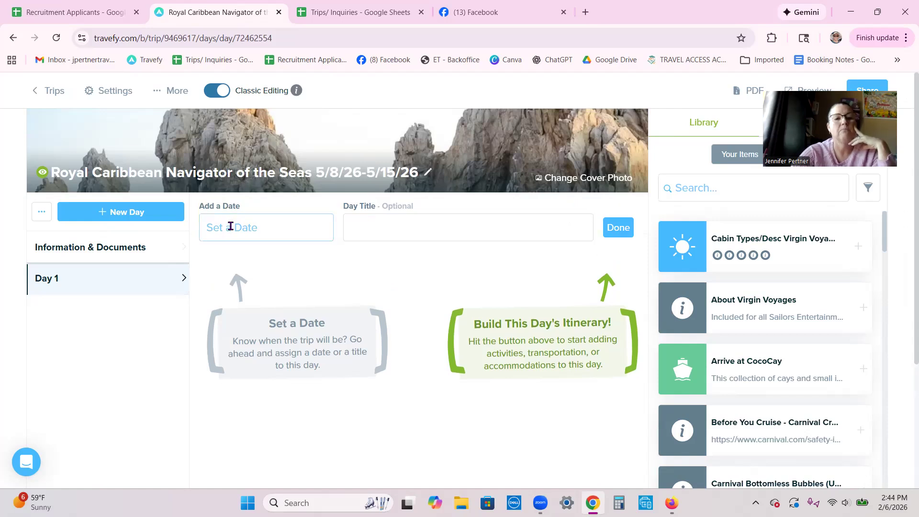
- Set Day 1's date to Friday, May 8 2026
left_click(232, 226)
left_click(363, 259)
left_click(363, 259)
left_click(363, 259)
left_click(335, 319)
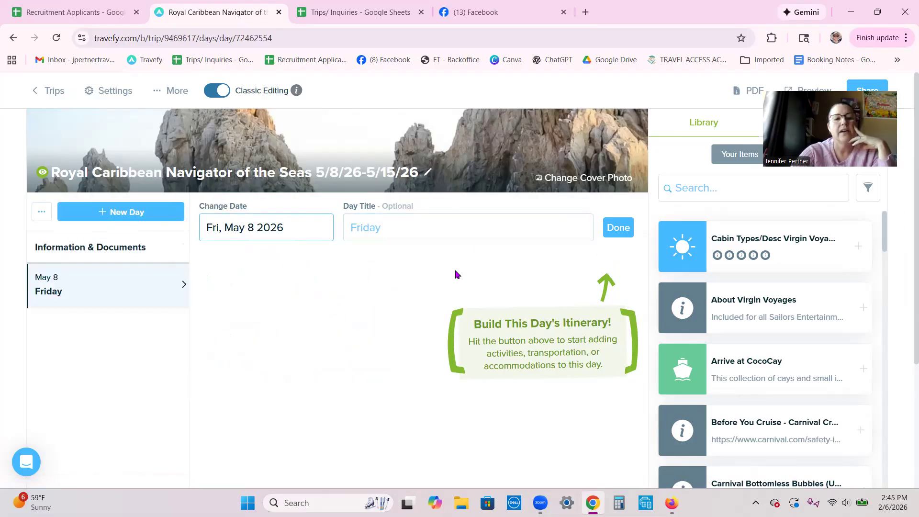
left_click(621, 231)
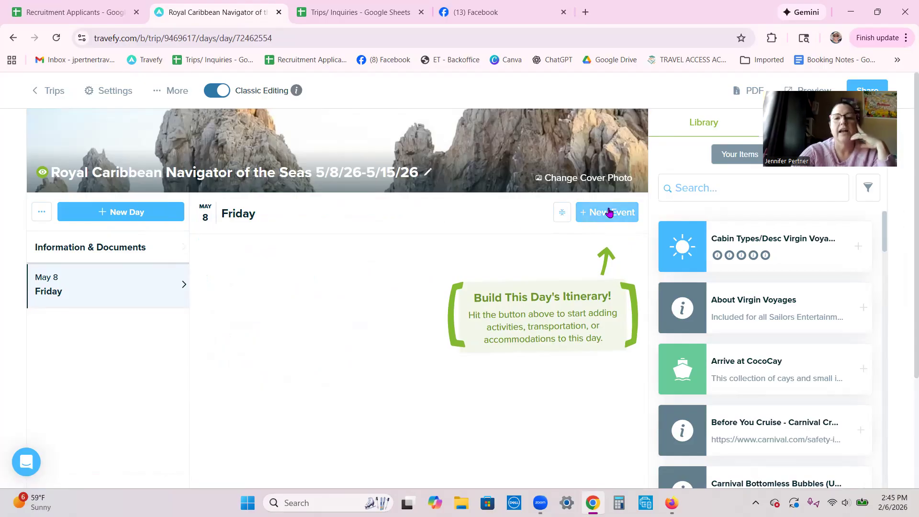
left_click(612, 214)
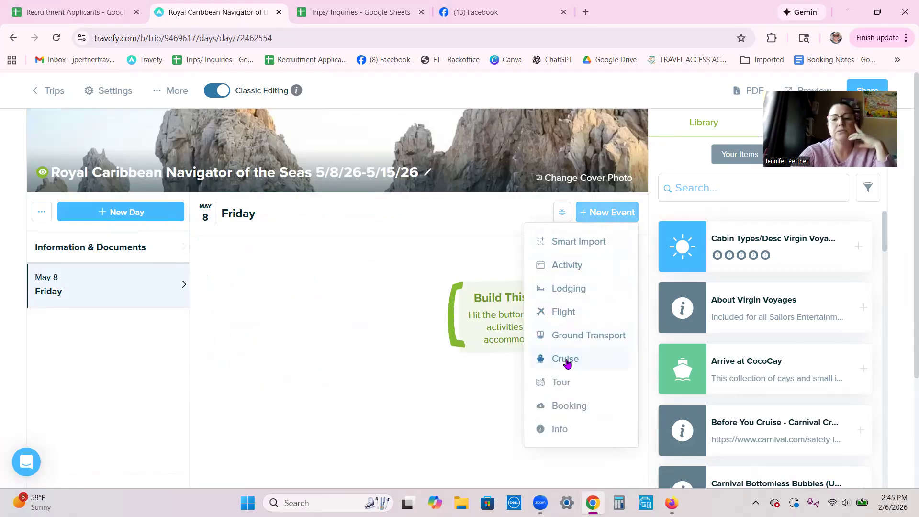
- Add a cruise event and filter the cruise line to Royal Caribbean International
left_click(564, 360)
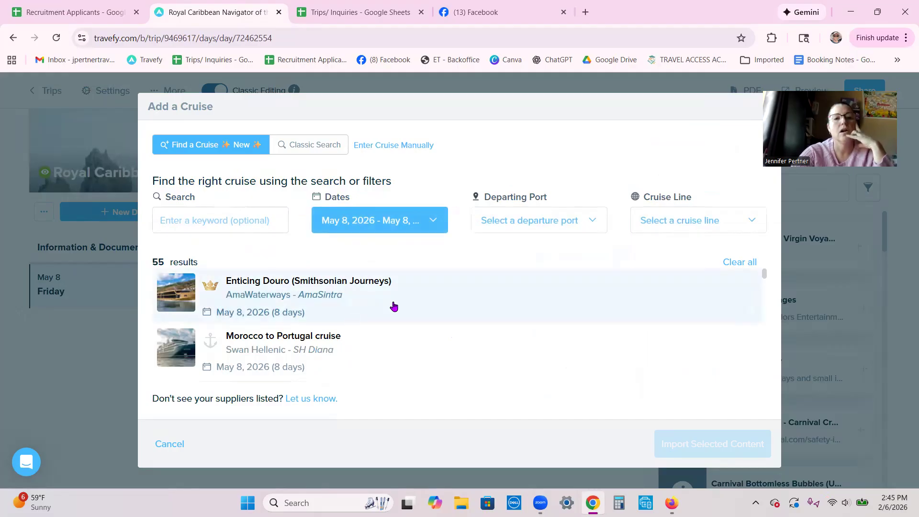
left_click(670, 223)
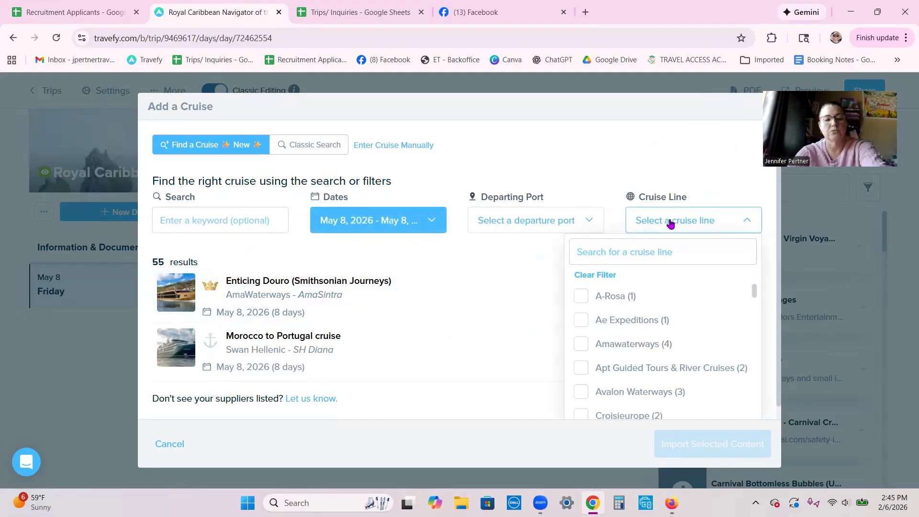
left_click(601, 248)
type("r")
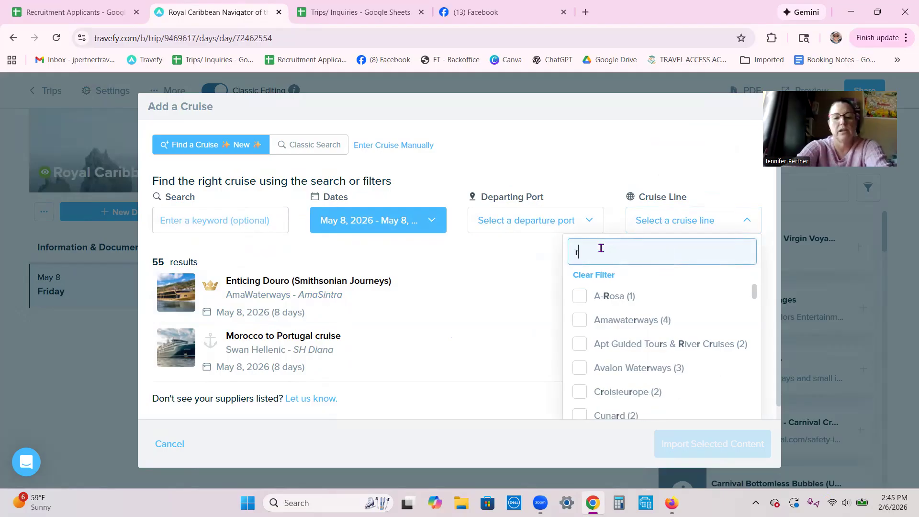
type("oyal")
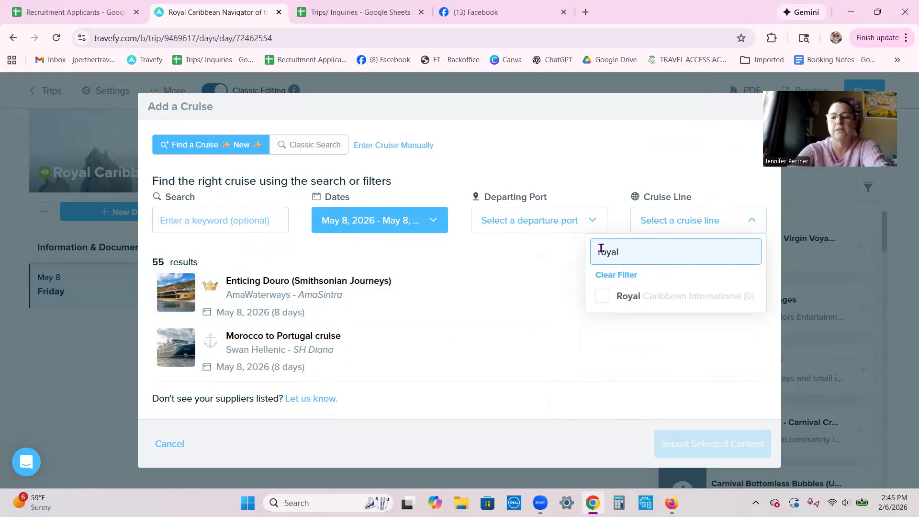
left_click(638, 303)
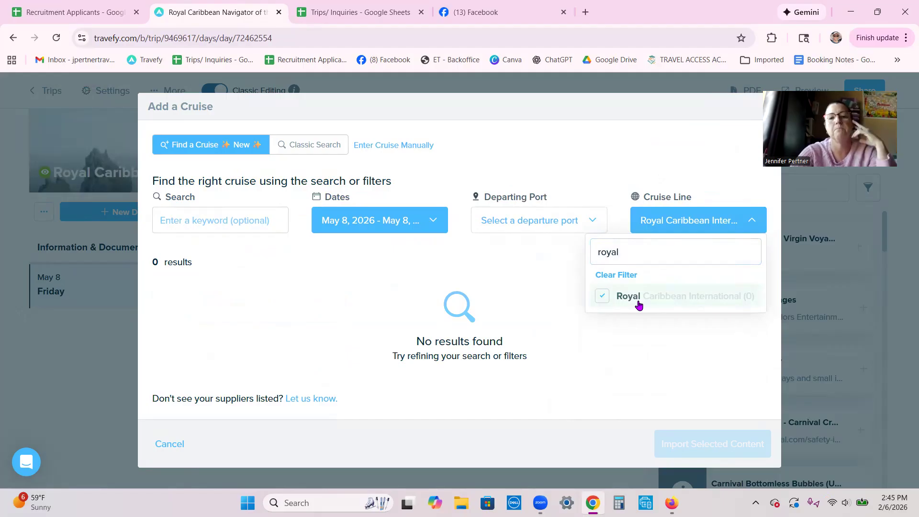
- Set the sailing dates to May 8–15, 2026 and search cruises for 'navigator'
left_click(427, 222)
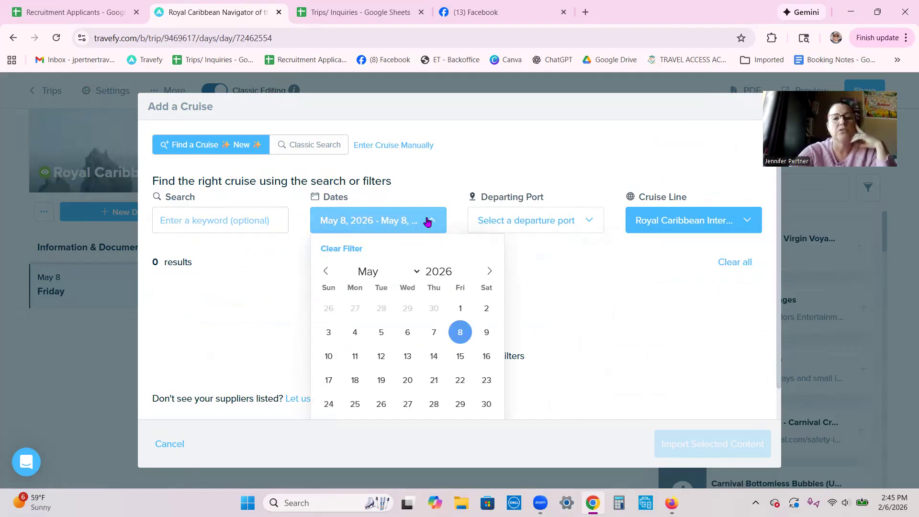
left_click(461, 332)
left_click(461, 358)
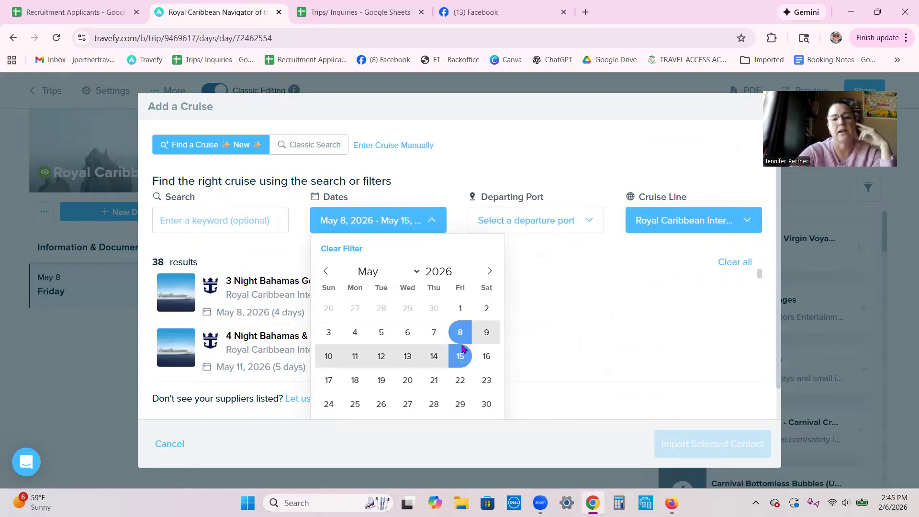
left_click(550, 252)
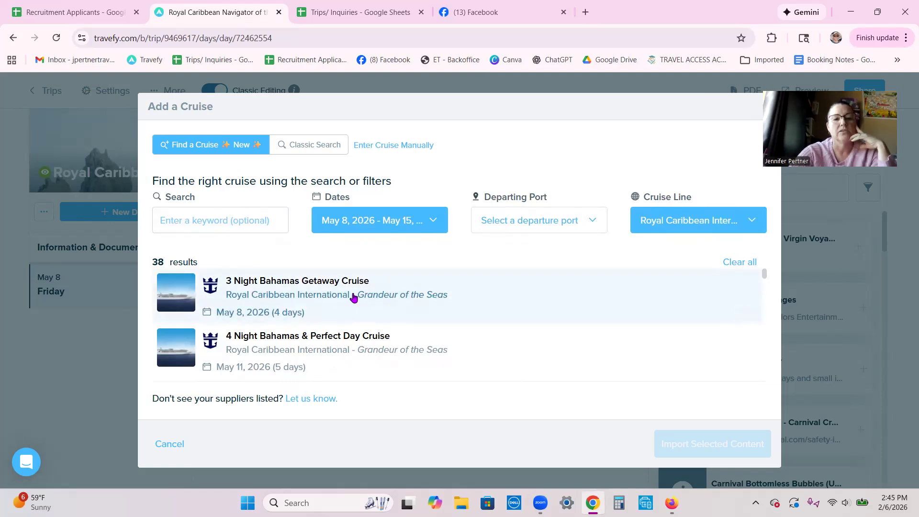
scroll(353, 297, "down", 3)
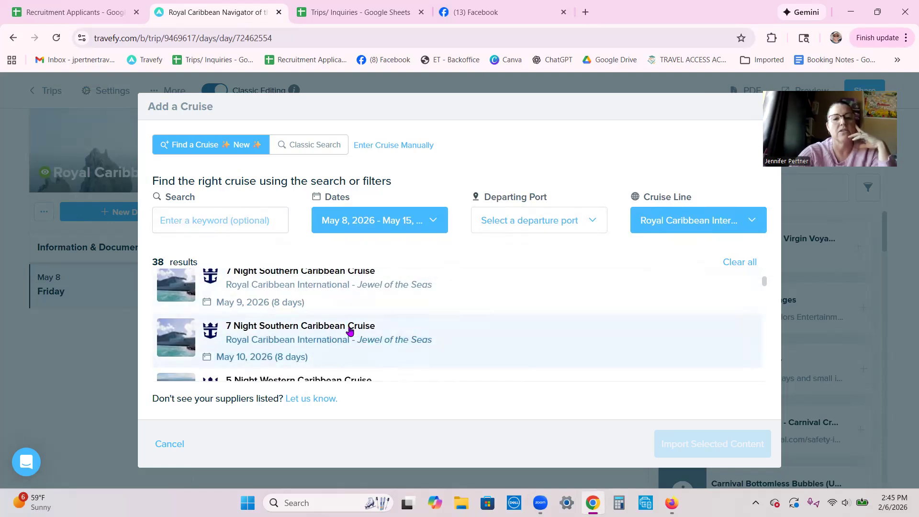
scroll(295, 337, "down", 1)
scroll(297, 335, "down", 2)
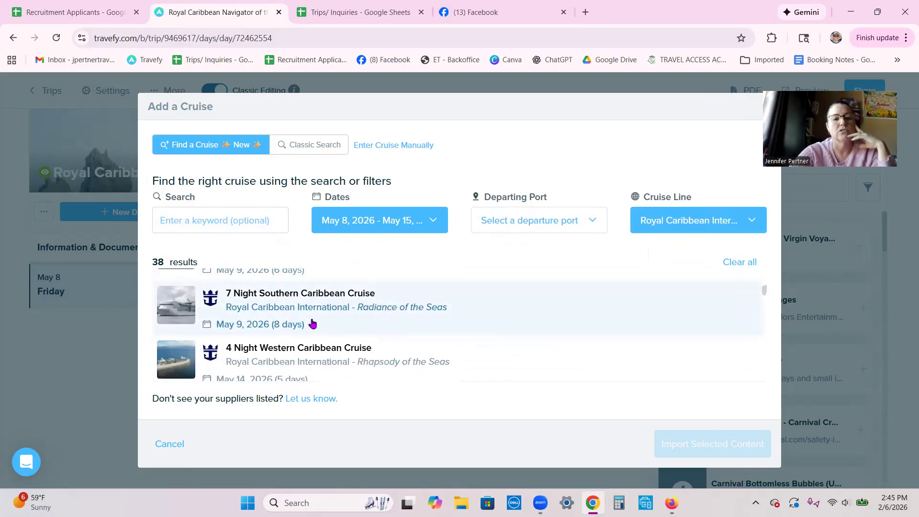
scroll(307, 330, "down", 4)
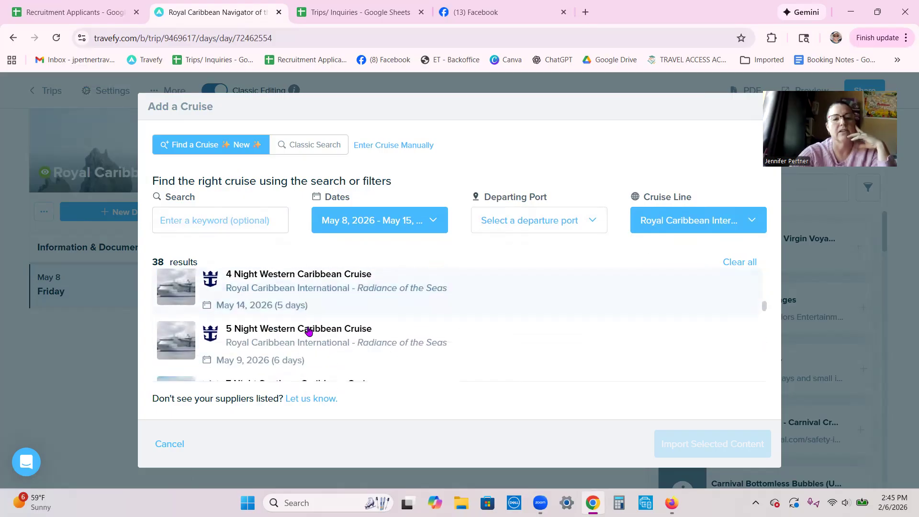
scroll(334, 335, "down", 2)
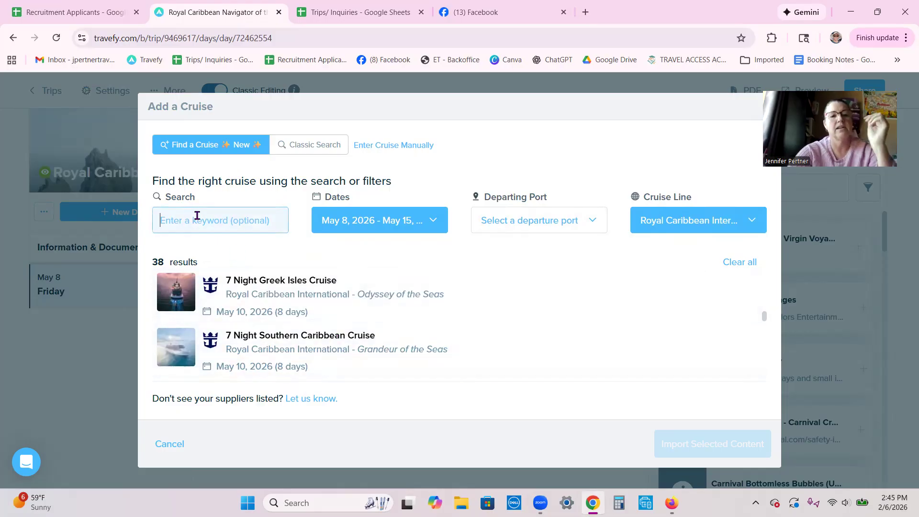
type("n")
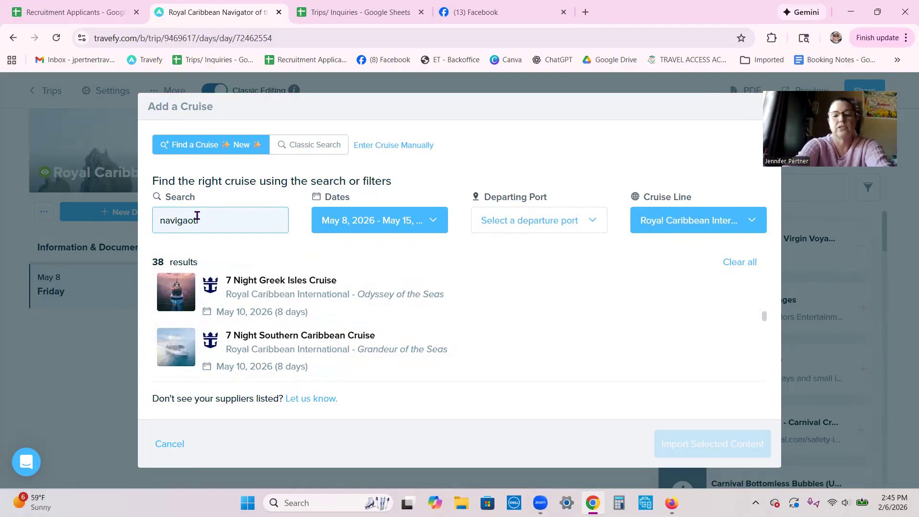
type("avigat")
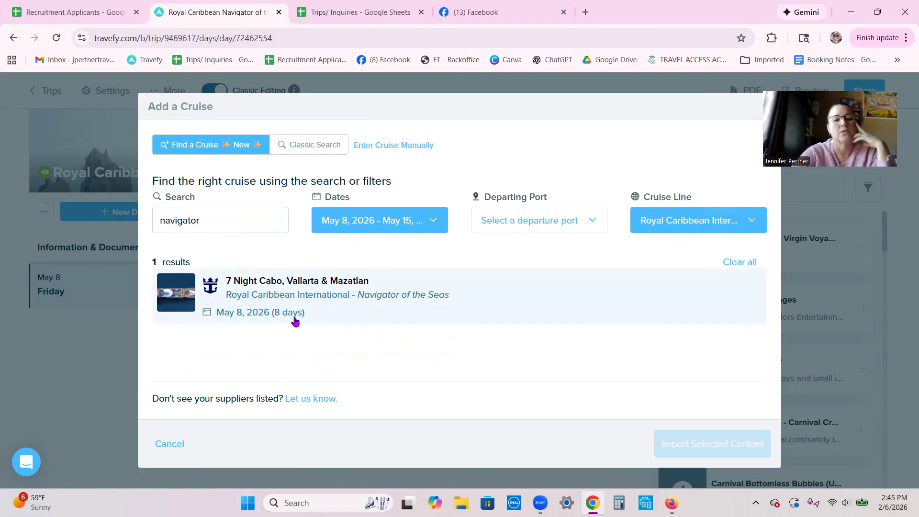
- Import the 7 Night Cabo, Vallarta & Mazatlan cruise, excluding Kids and Teens information
left_click(255, 297)
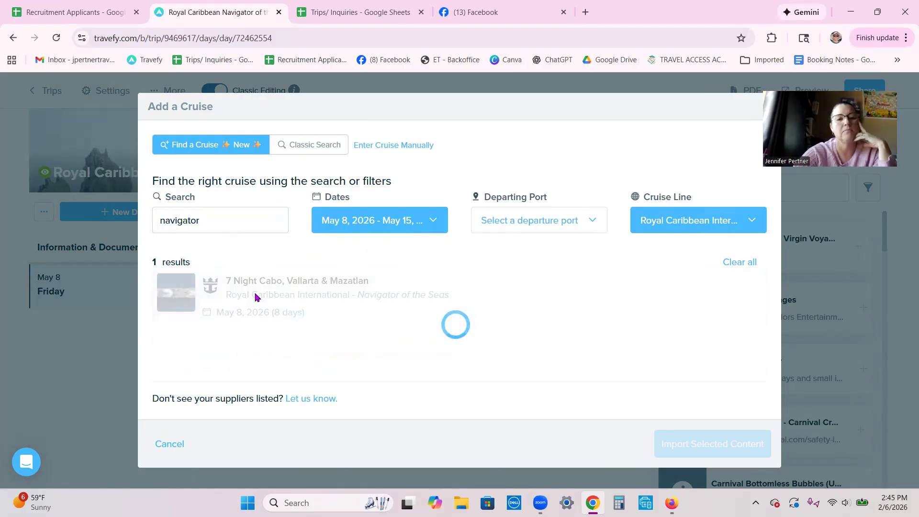
left_click(705, 440)
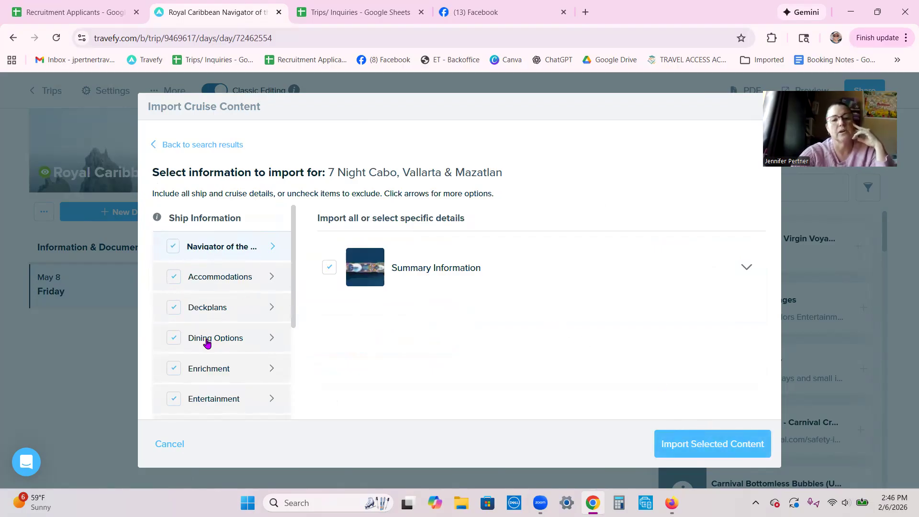
scroll(265, 303, "down", 3)
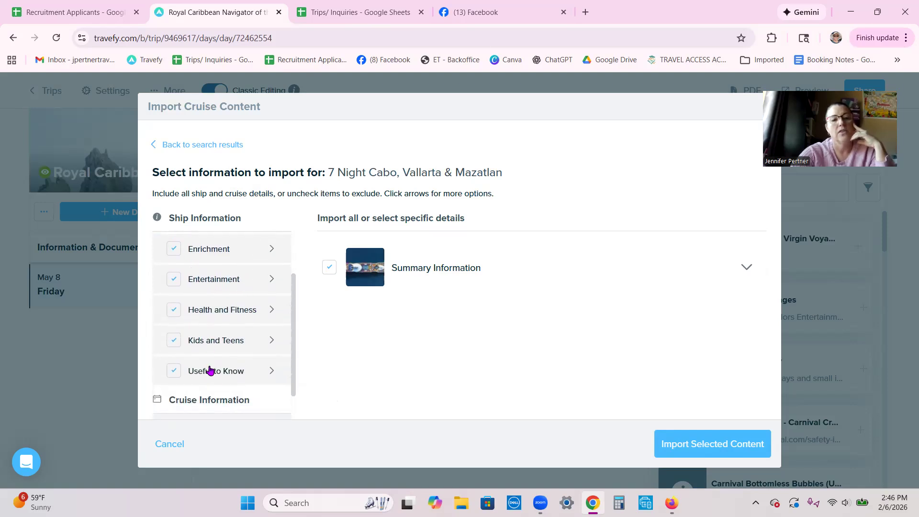
left_click(173, 341)
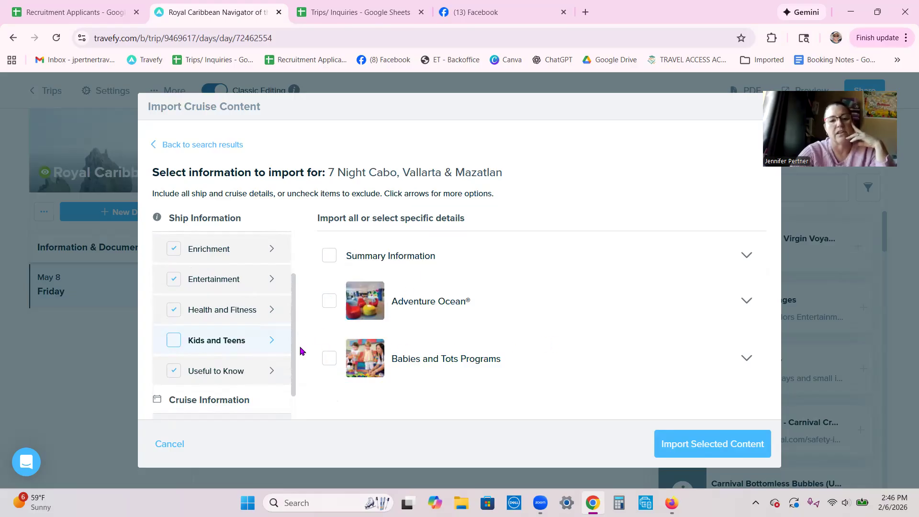
left_click(718, 443)
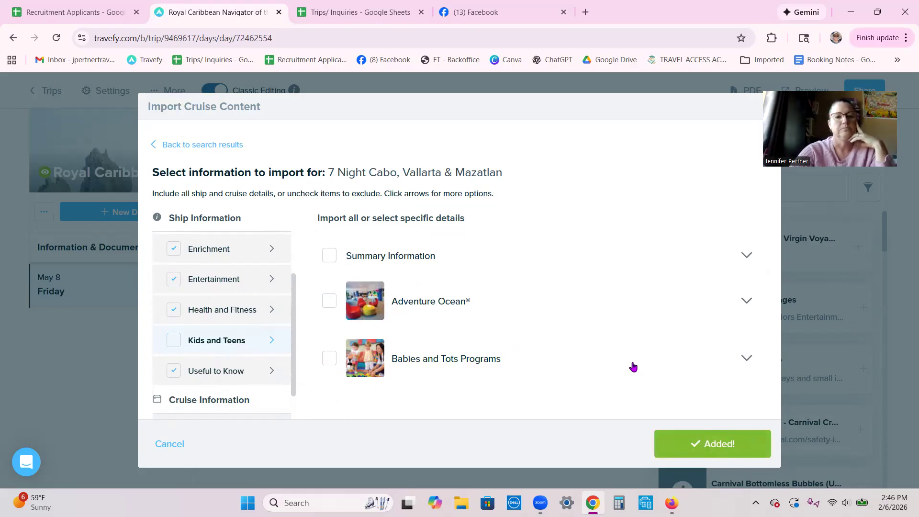
scroll(221, 395, "down", 1)
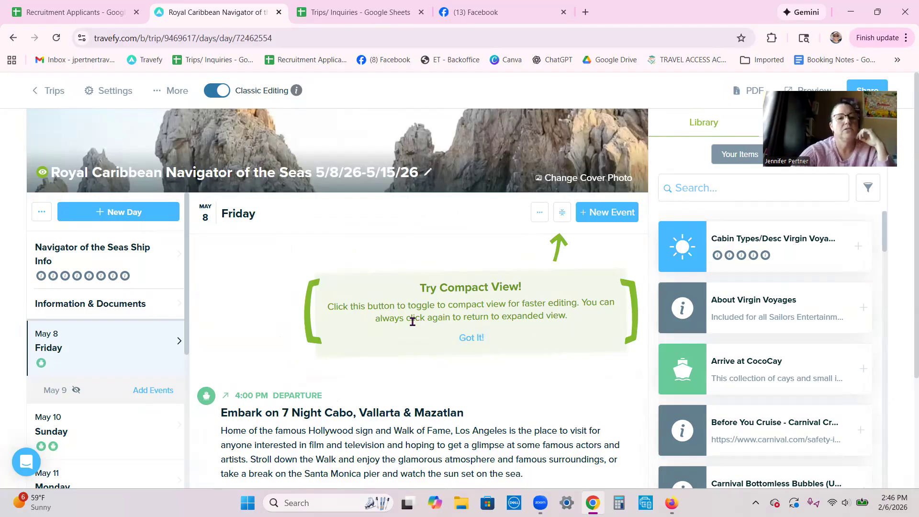
- Review the imported Navigator of the Seas Ship Info section
left_click(115, 267)
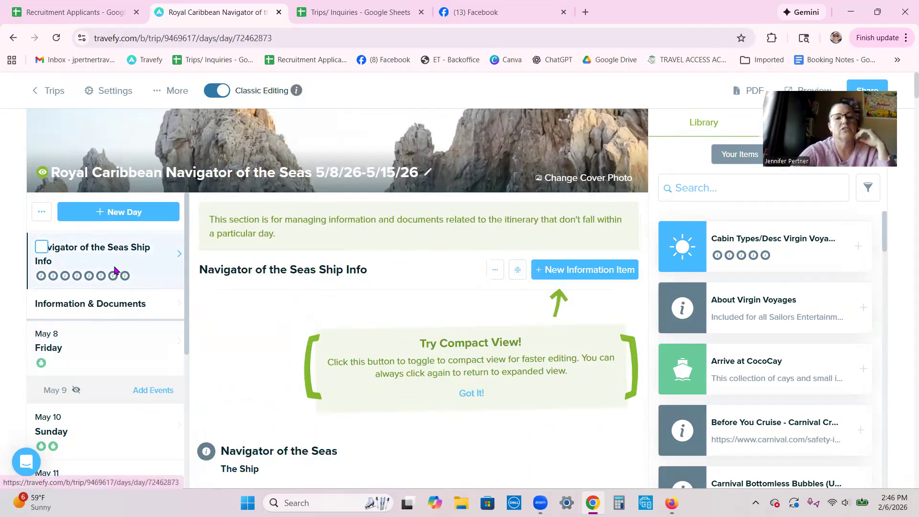
scroll(500, 333, "down", 3)
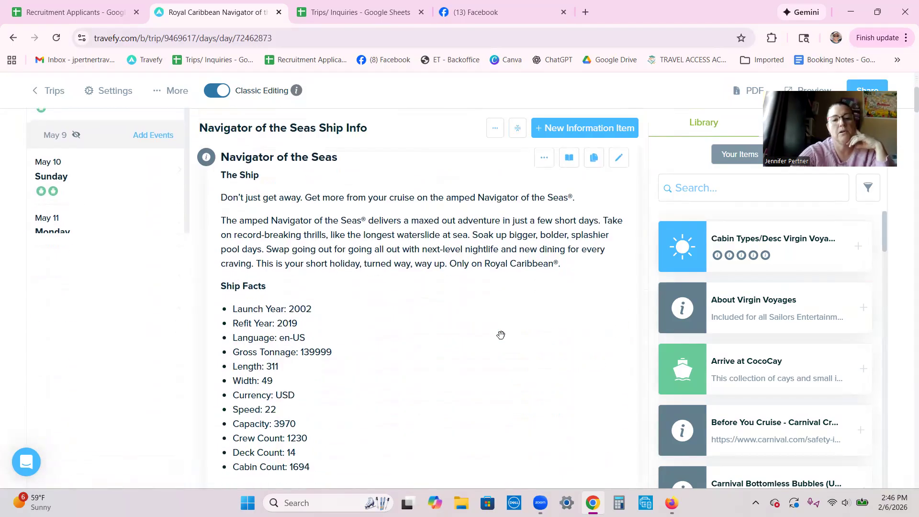
scroll(502, 339, "up", 3)
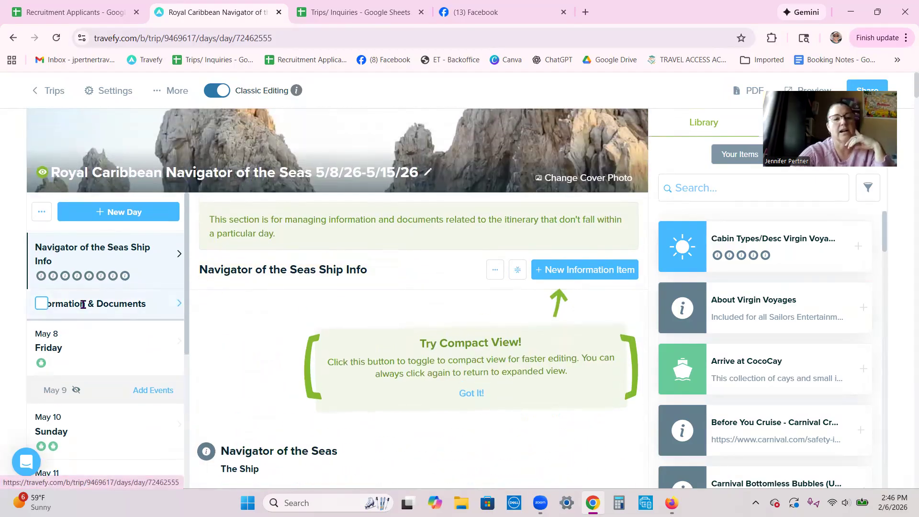
- Open the empty Information & Documents section
left_click(82, 304)
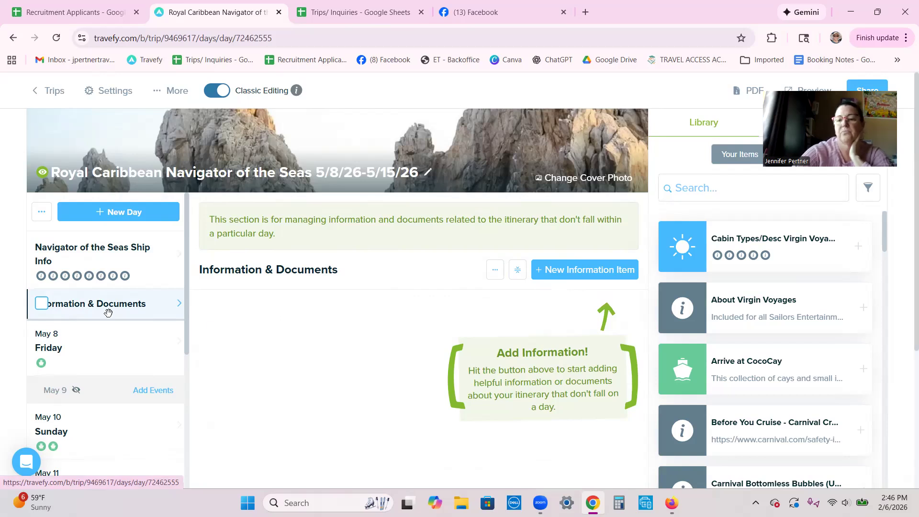
scroll(777, 312, "down", 6)
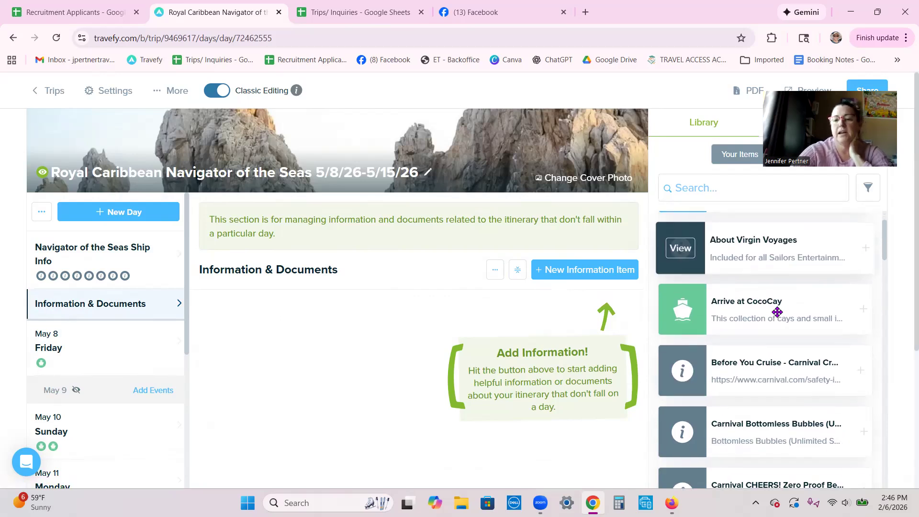
scroll(776, 319, "up", 8)
- Add the Royal Caribbean | Cruise Ticket Contract from a 'roy' library search
left_click(692, 190)
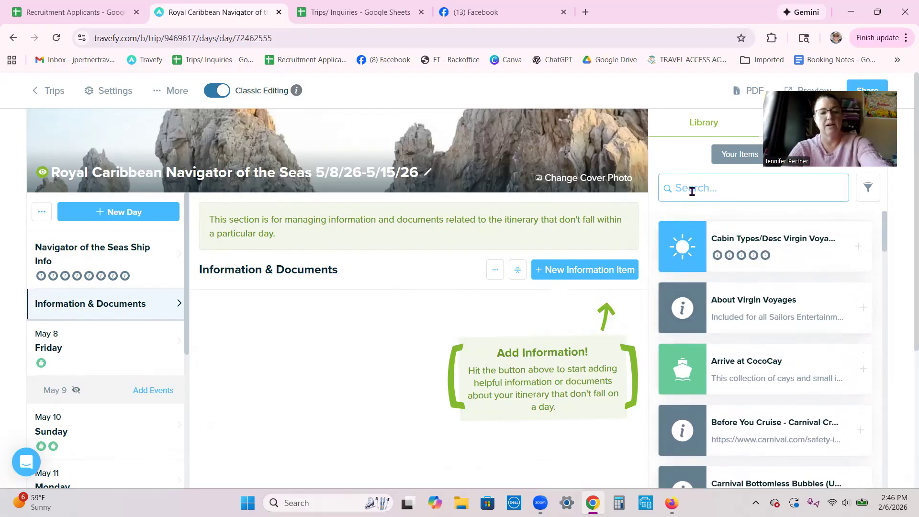
type("roy")
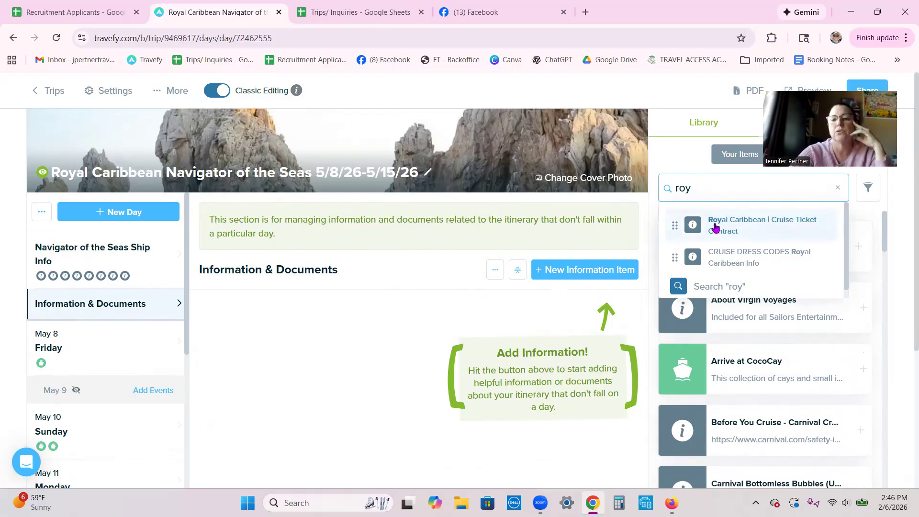
left_click(691, 226)
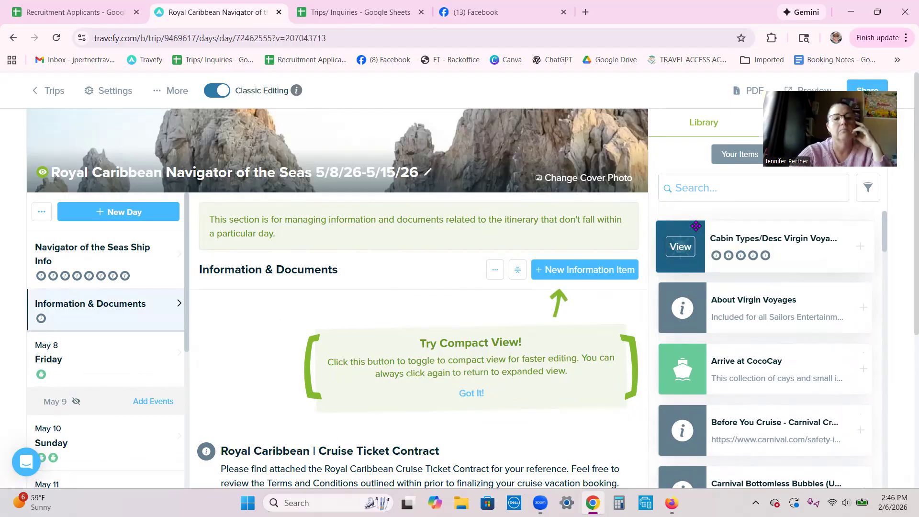
scroll(451, 335, "down", 4)
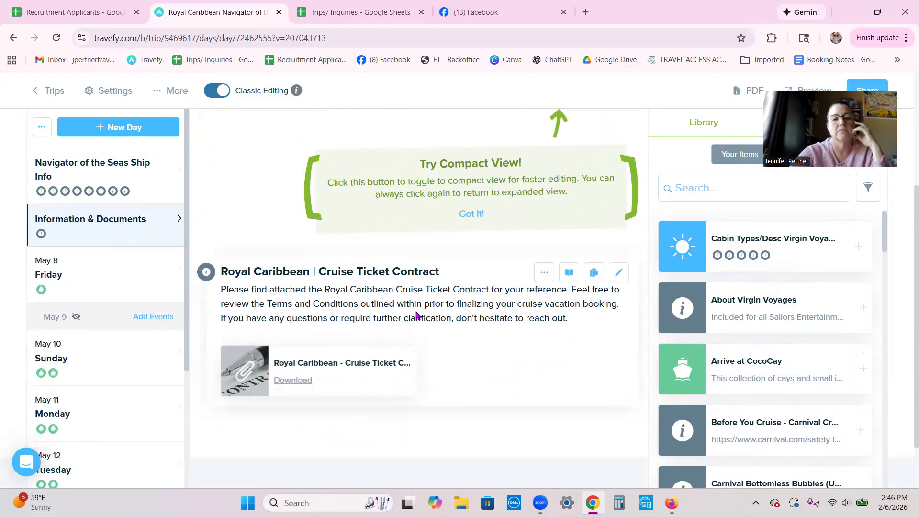
scroll(449, 315, "up", 4)
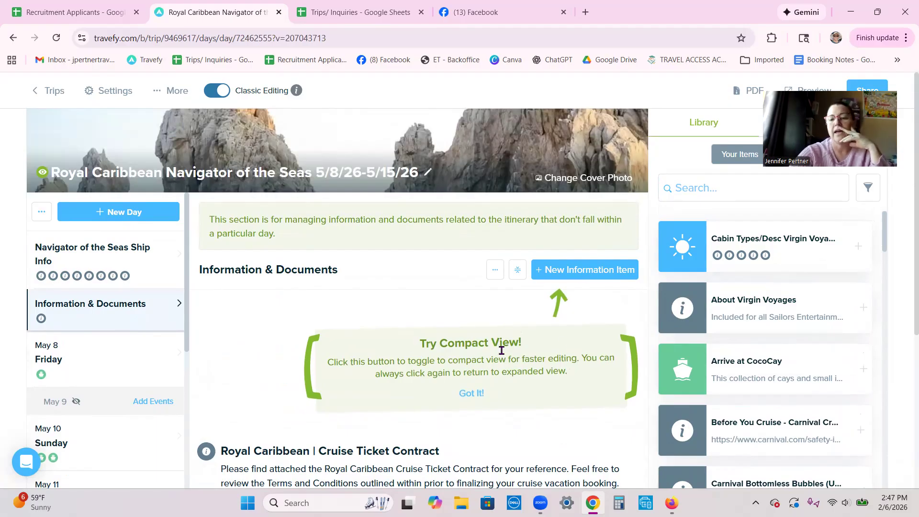
- Filter the saved library to items matching 'roy'
left_click(702, 192)
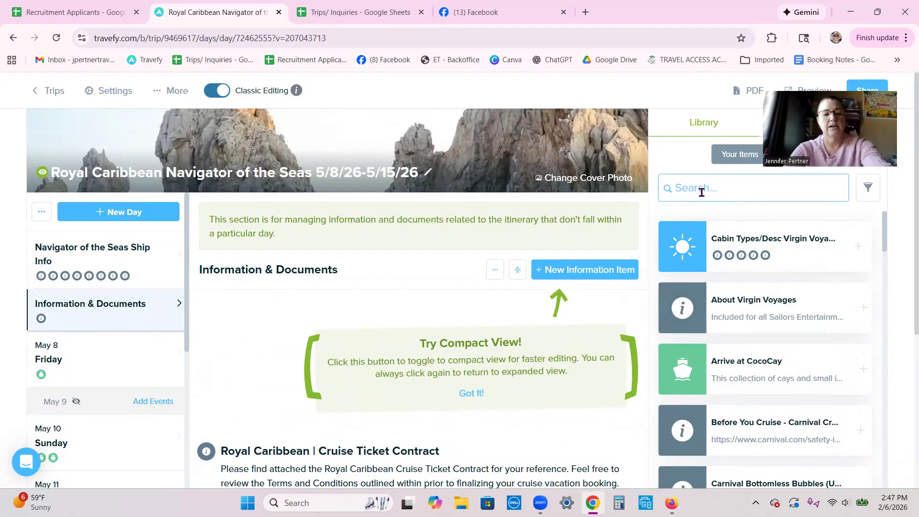
type("roy")
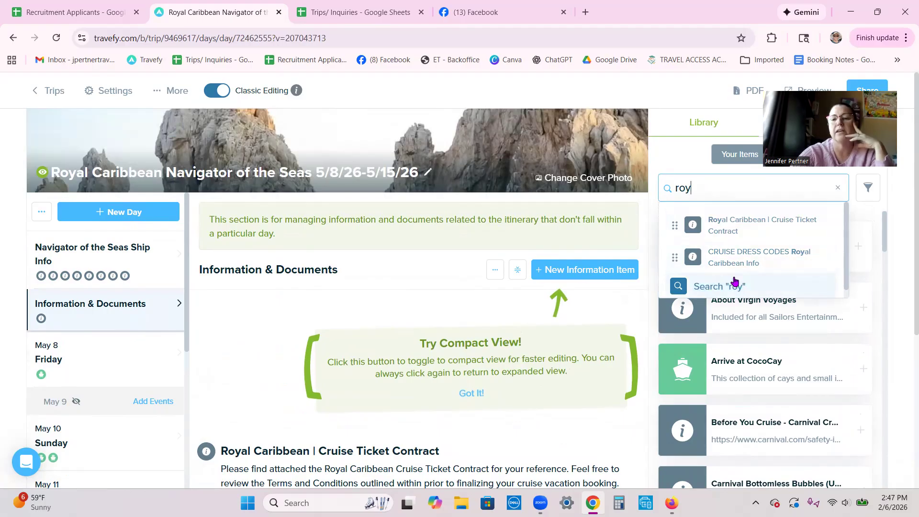
key("Return")
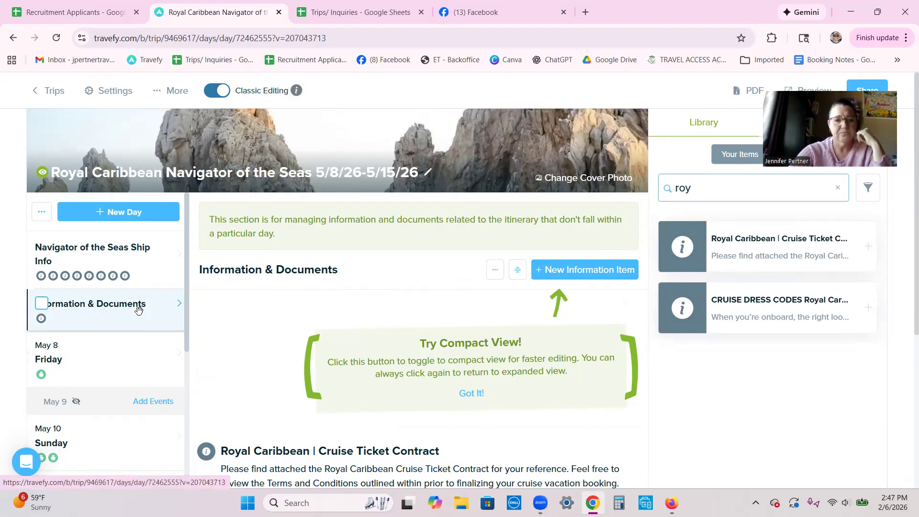
scroll(138, 310, "down", 1)
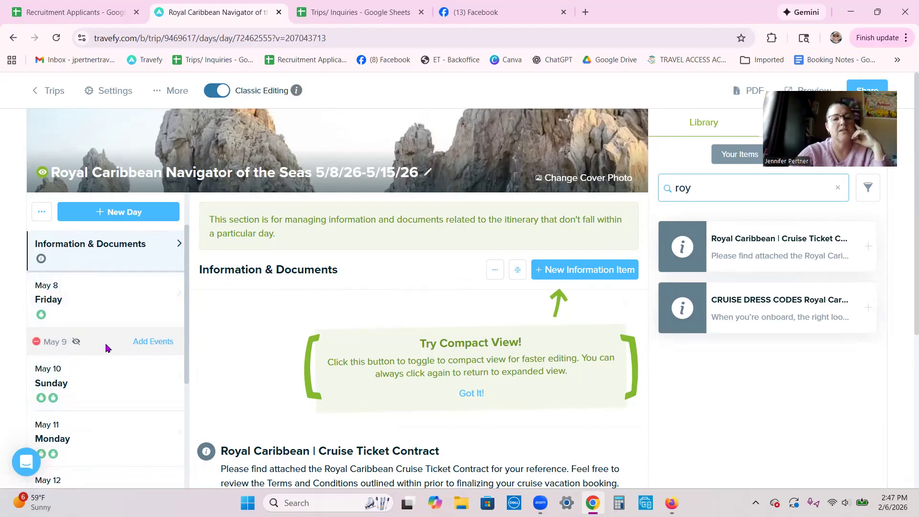
- Add May 9 as a Saturday itinerary day with a manually entered cruise event titled Day at Sea
left_click(152, 343)
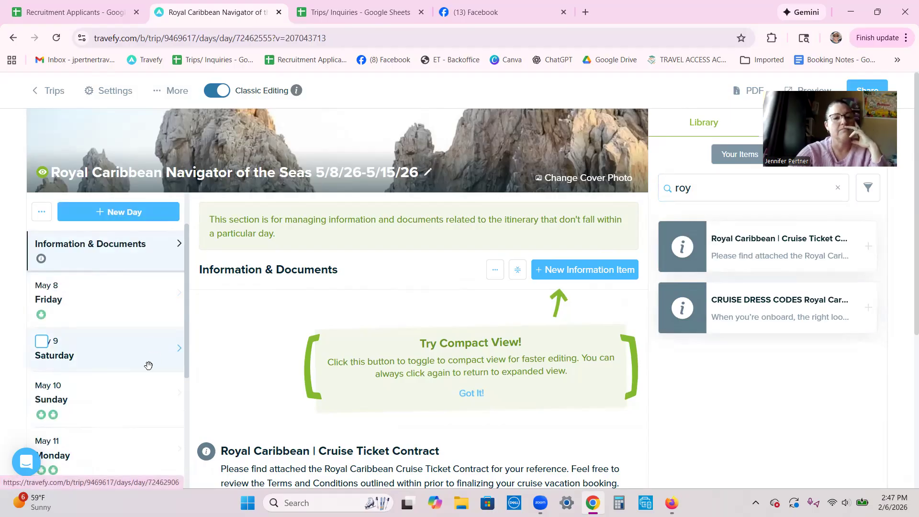
left_click(120, 354)
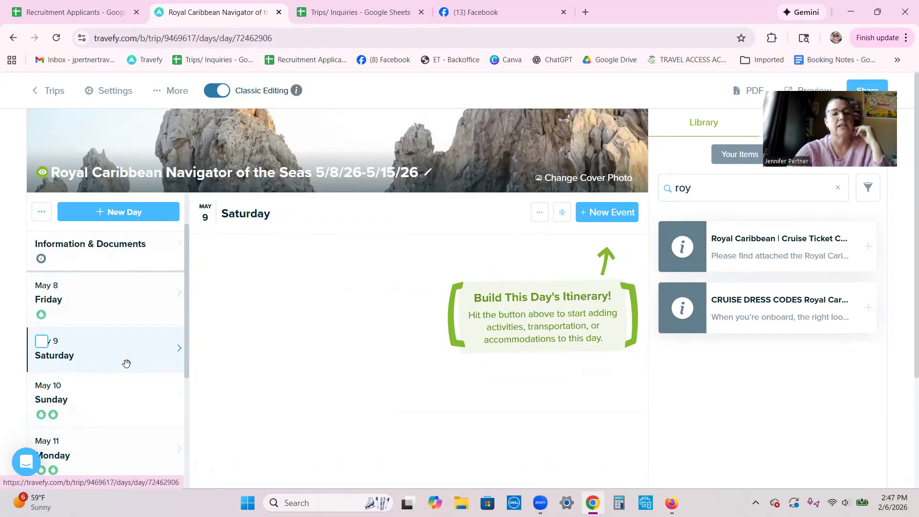
left_click(604, 216)
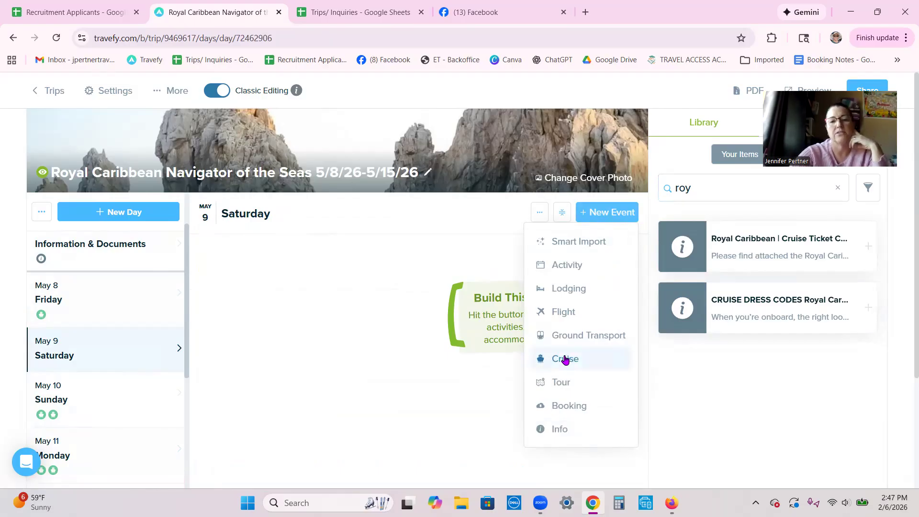
left_click(565, 359)
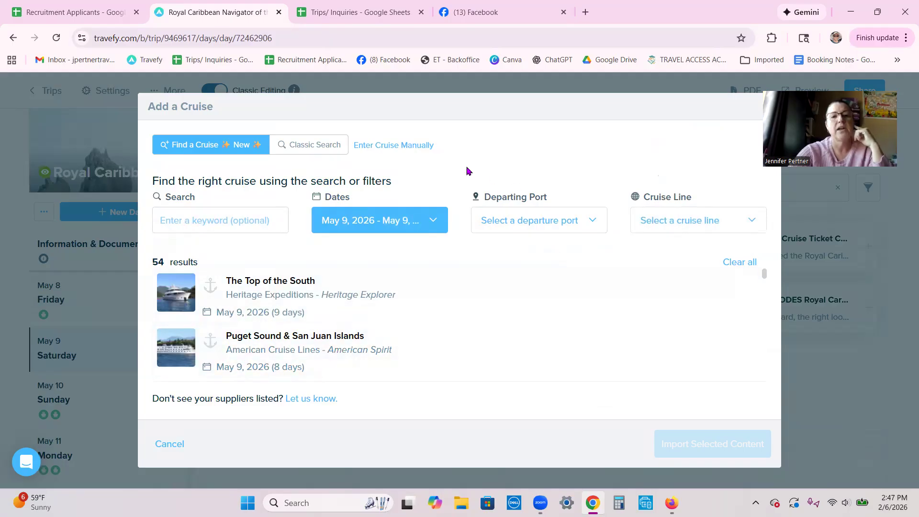
left_click(402, 146)
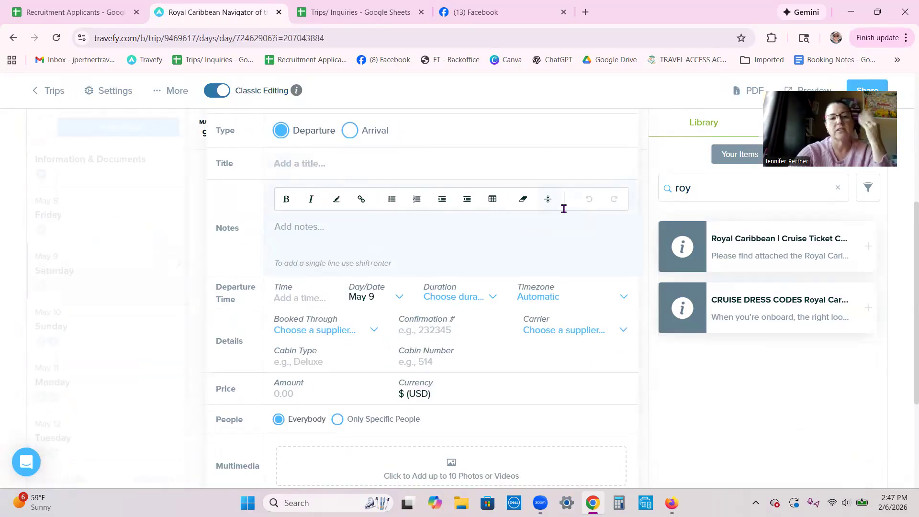
left_click(310, 166)
left_click(351, 198)
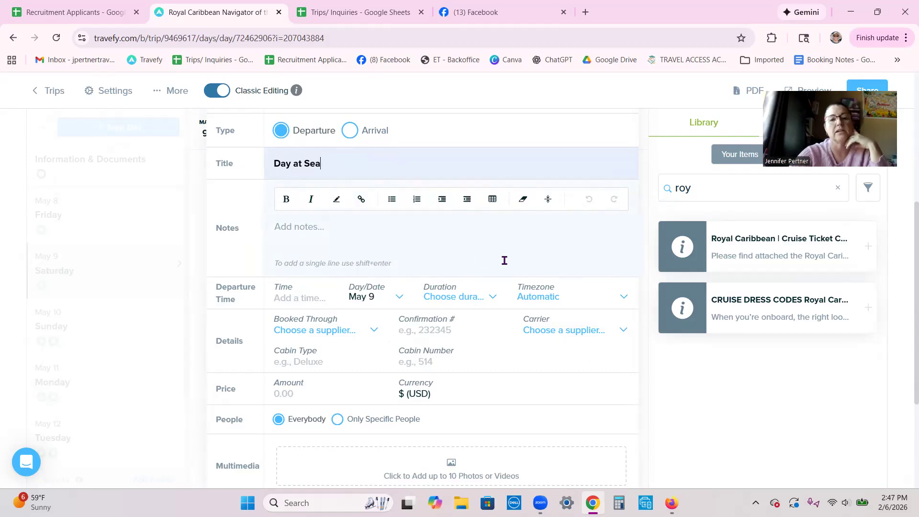
scroll(504, 263, "down", 4)
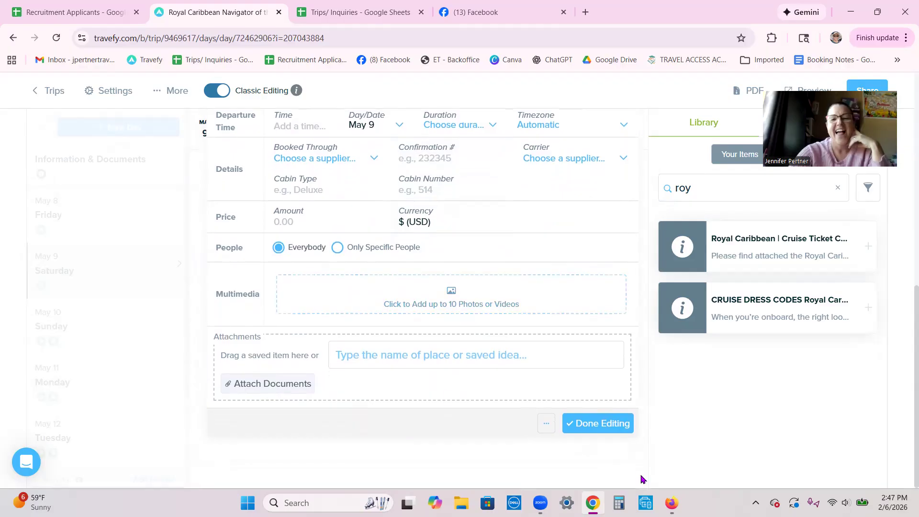
left_click(598, 425)
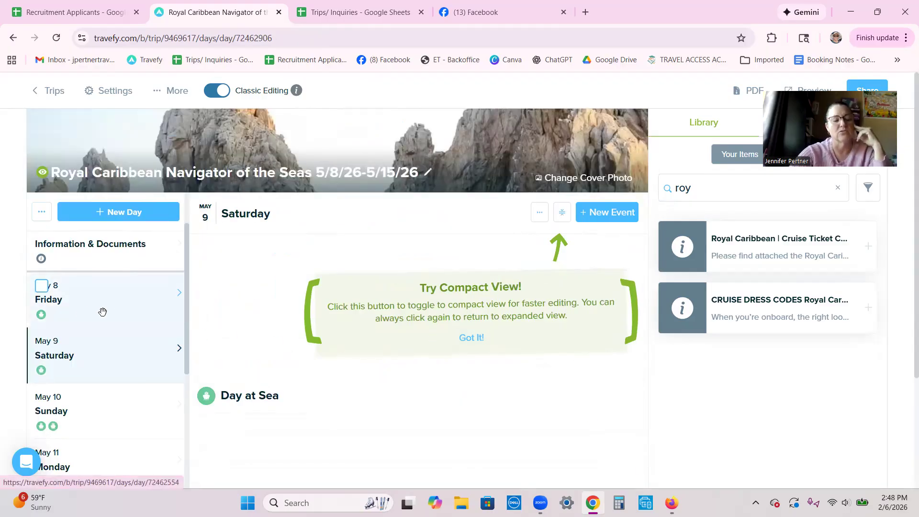
- Restore May 13 and May 14 as itinerary days and give Wednesday a Day at Sea cruise event
scroll(110, 334, "down", 3)
scroll(121, 306, "down", 1)
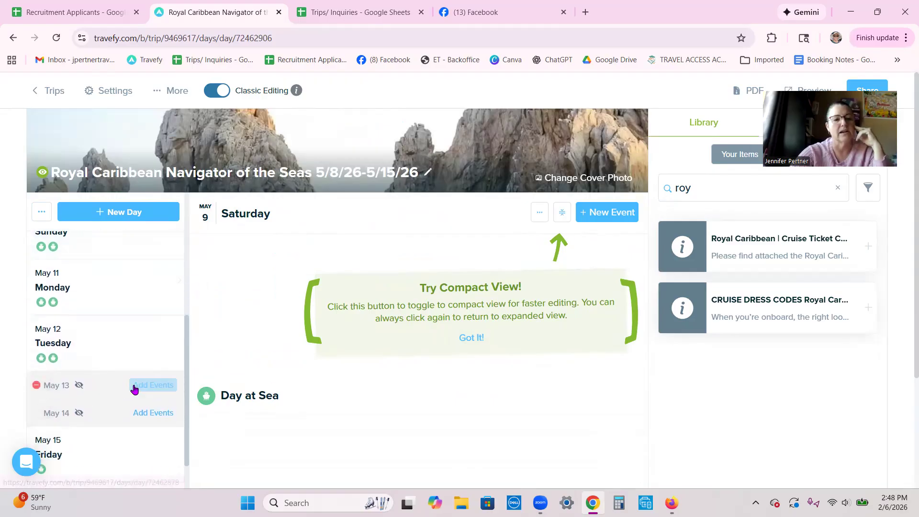
left_click(150, 388)
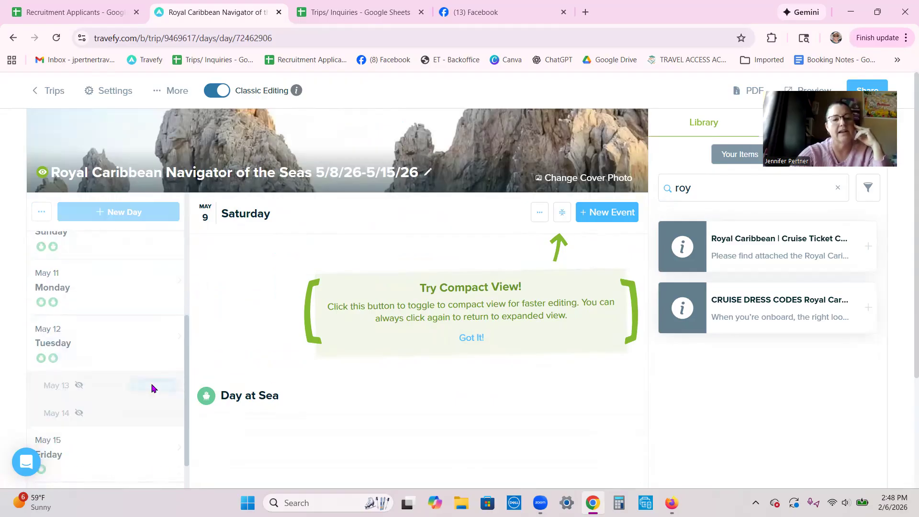
left_click(153, 429)
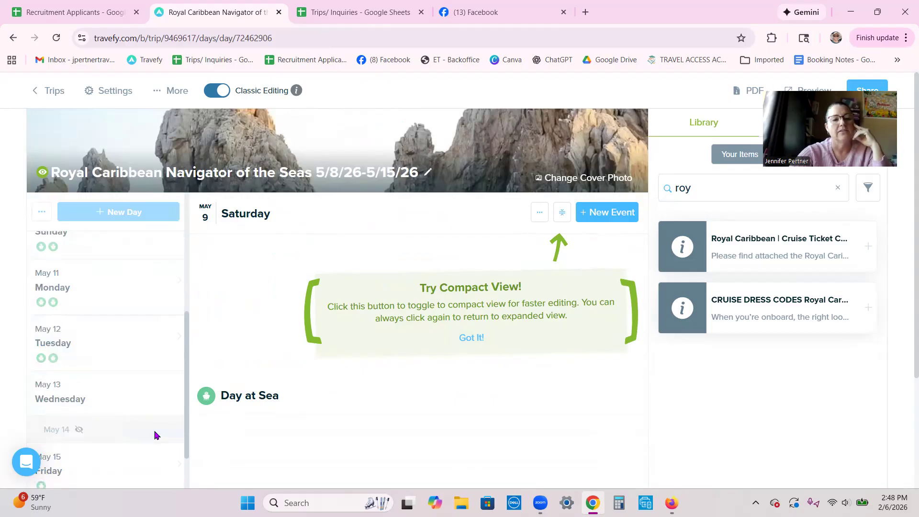
left_click(118, 392)
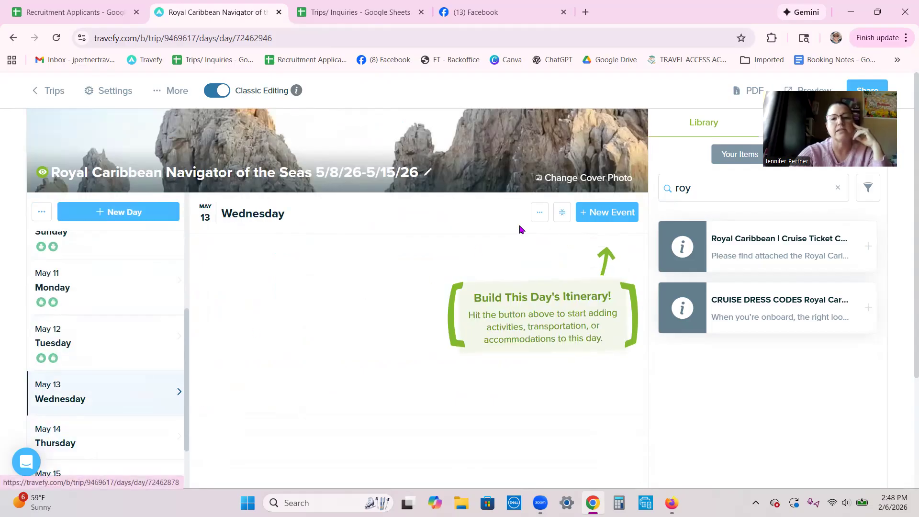
left_click(609, 211)
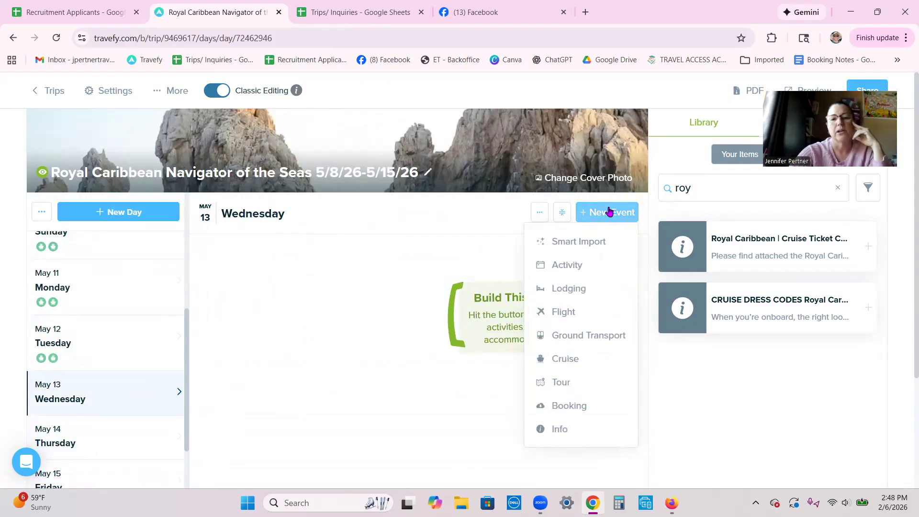
left_click(567, 360)
left_click(389, 148)
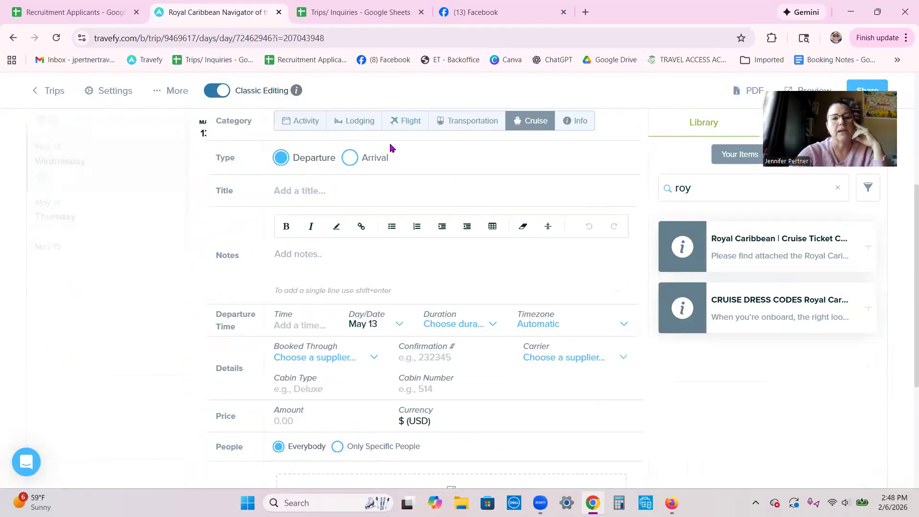
left_click(329, 166)
left_click(371, 199)
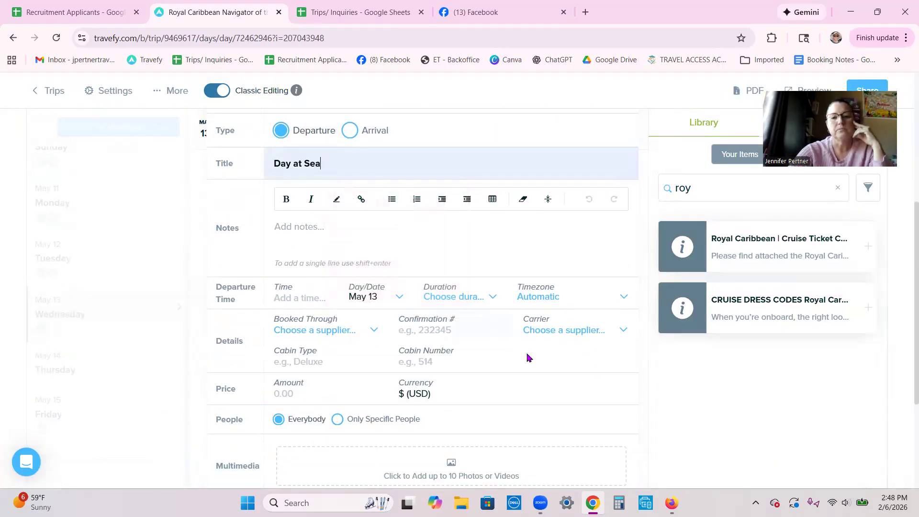
scroll(550, 366, "down", 3)
left_click(601, 434)
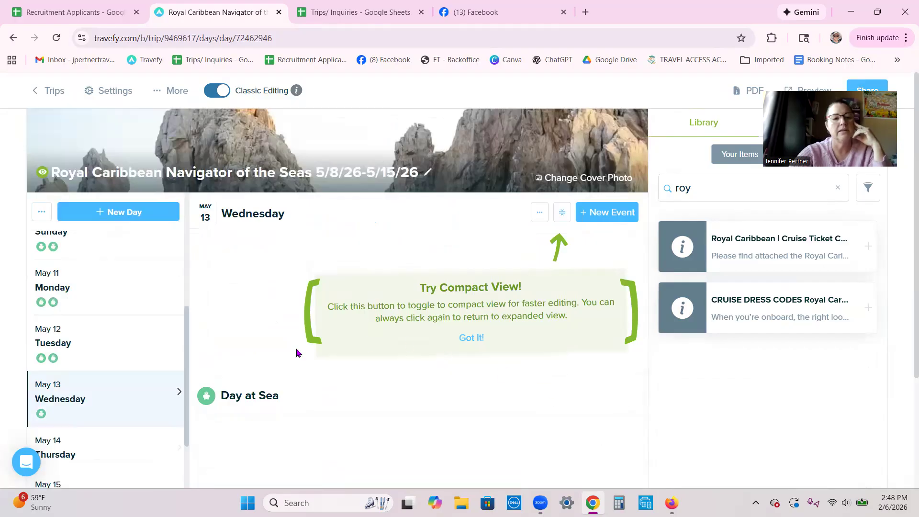
- Add a manually entered Day at Sea cruise event to Thursday, May 14
left_click(144, 449)
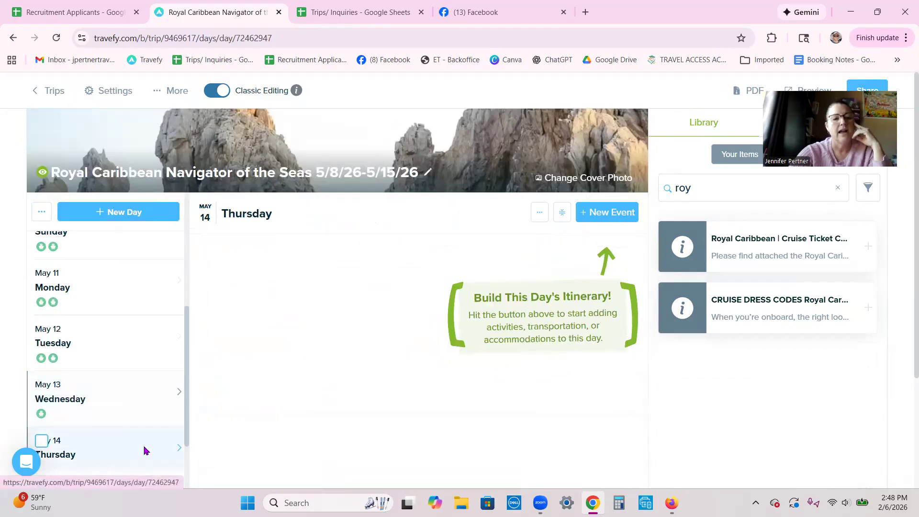
left_click(610, 211)
left_click(569, 363)
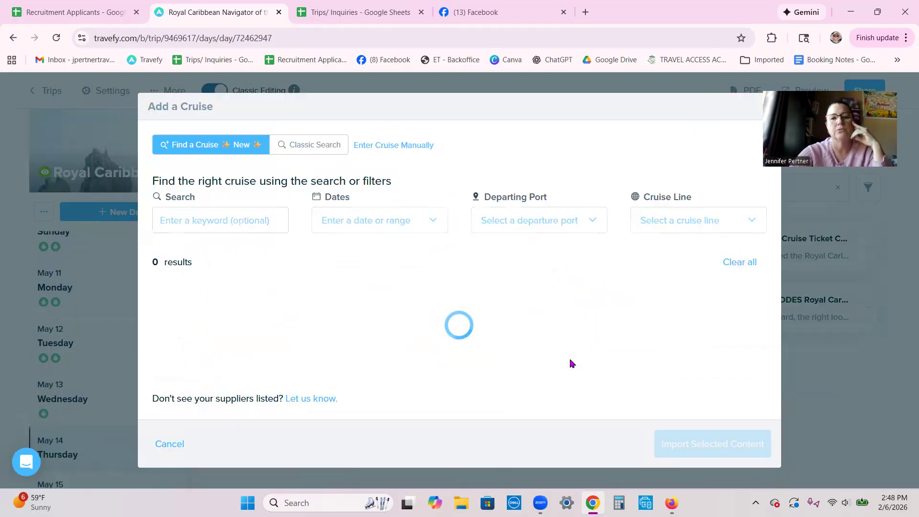
left_click(385, 147)
left_click(308, 160)
left_click(358, 197)
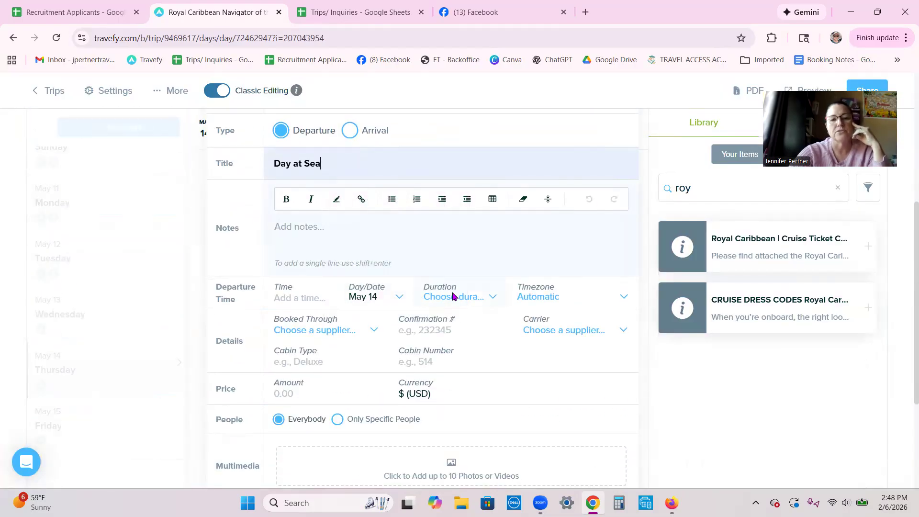
scroll(515, 308, "down", 4)
left_click(595, 426)
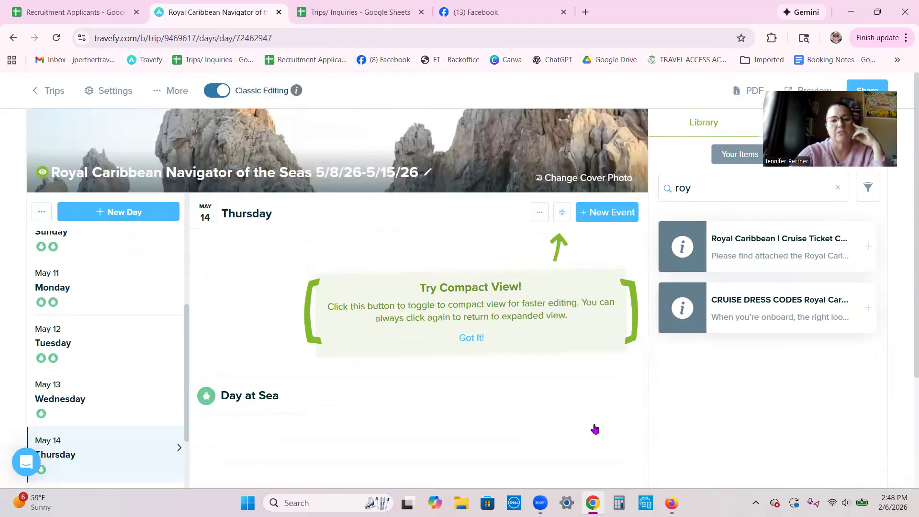
scroll(106, 308, "down", 2)
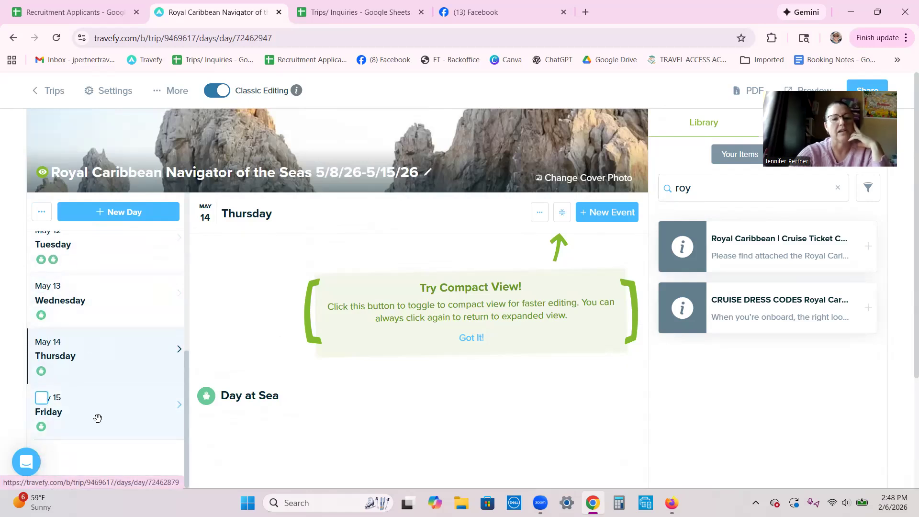
- Check Friday May 15, then view Tuesday May 12's Puerto Vallarta 8:00 AM arrival and 6:00 PM departure
left_click(118, 419)
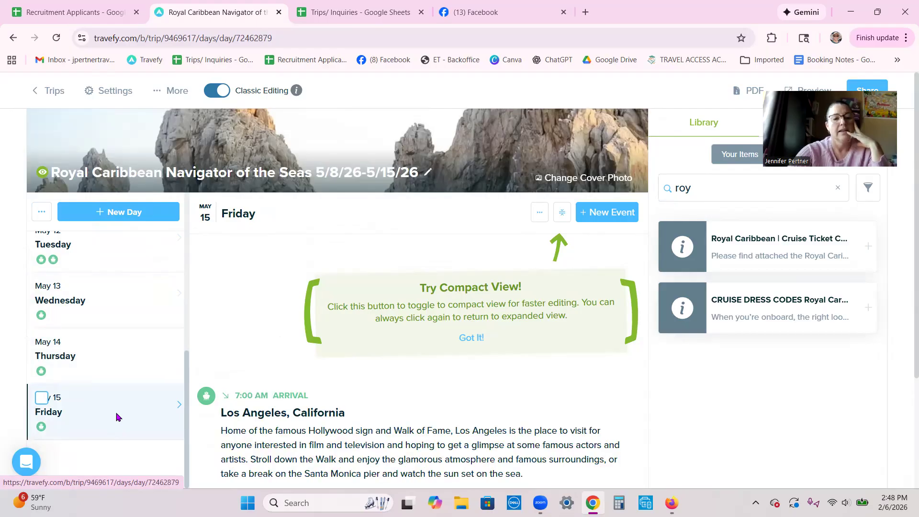
scroll(377, 395, "down", 2)
scroll(379, 386, "up", 1)
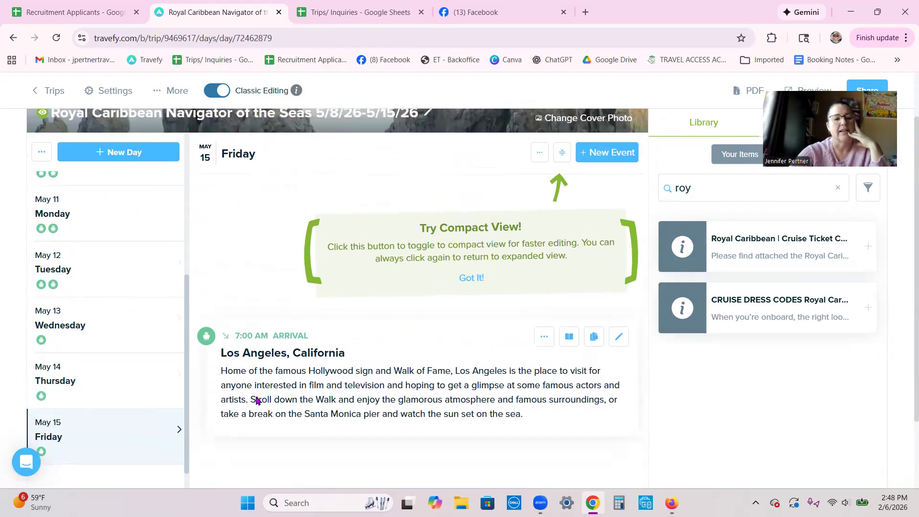
left_click(107, 270)
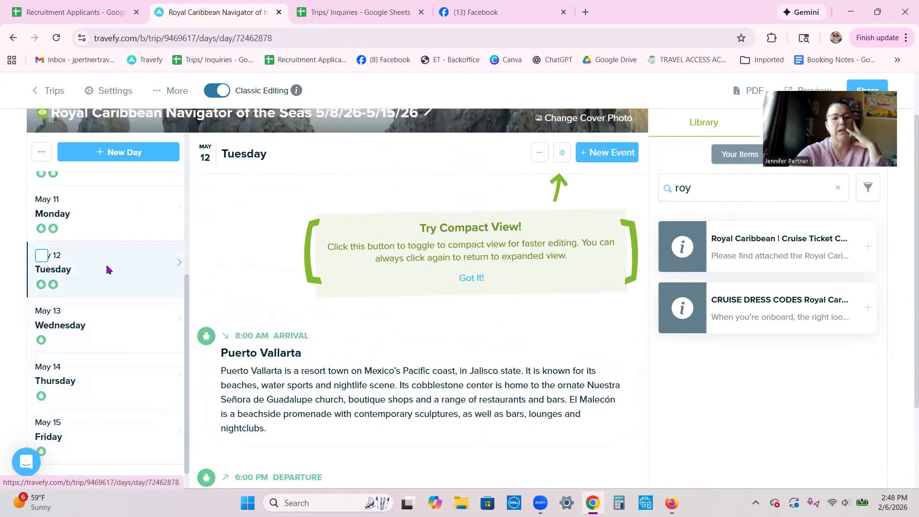
scroll(370, 339, "down", 1)
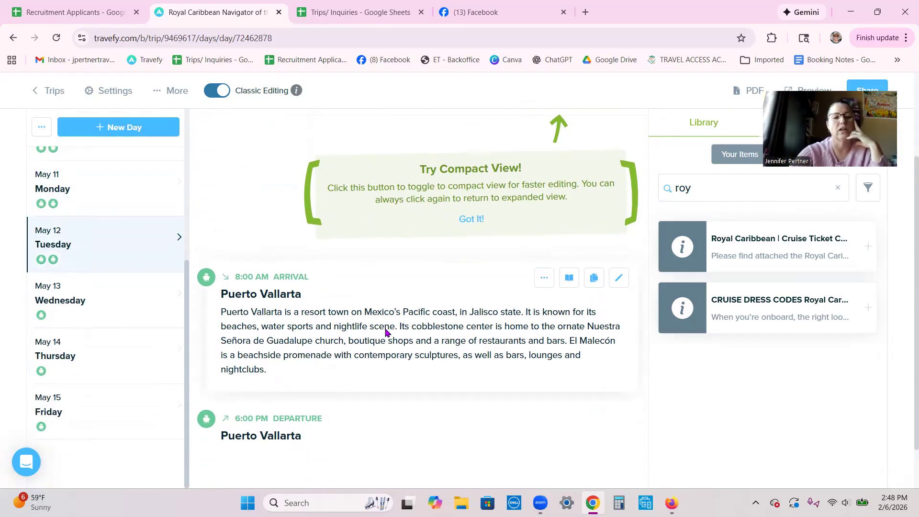
scroll(385, 331, "up", 2)
scroll(403, 381, "down", 2)
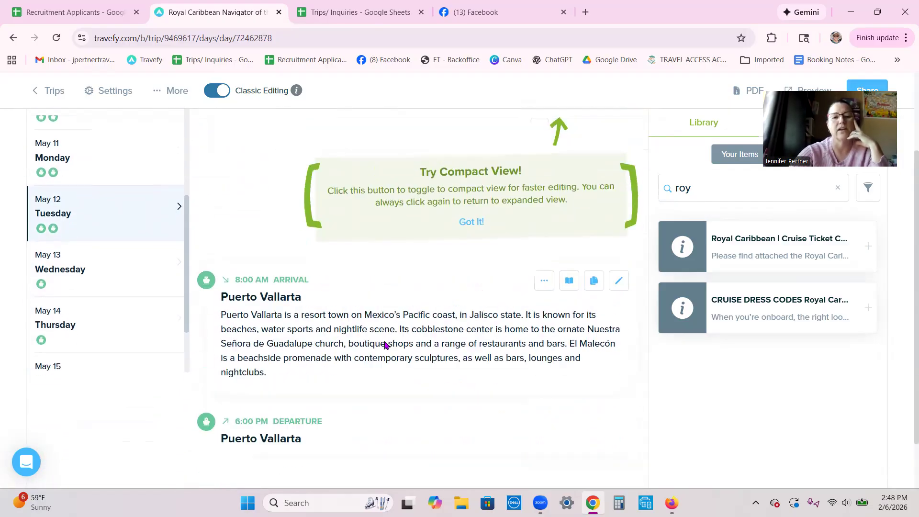
- Edit the Puerto Vallarta arrival, search stock images for 'puerto vallarta', then cancel without adding a photo
left_click(617, 281)
scroll(550, 287, "down", 2)
scroll(512, 330, "down", 1)
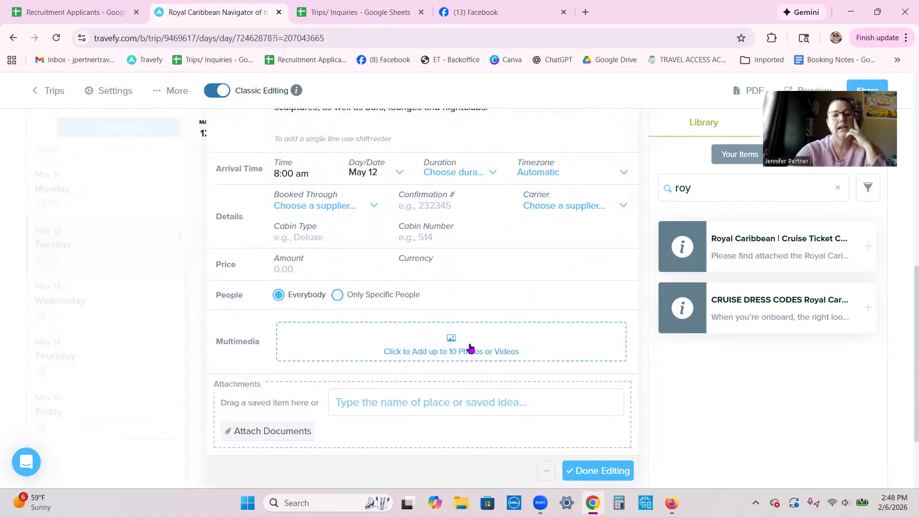
left_click(419, 337)
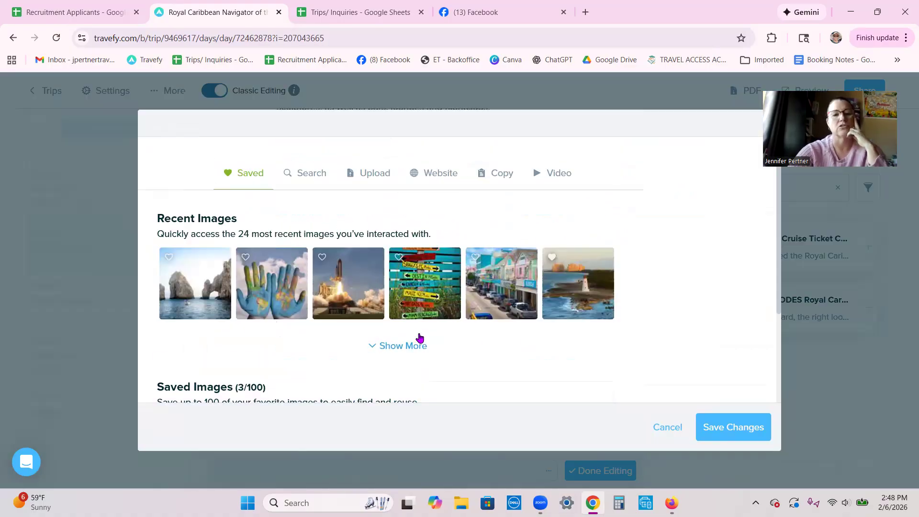
left_click(305, 172)
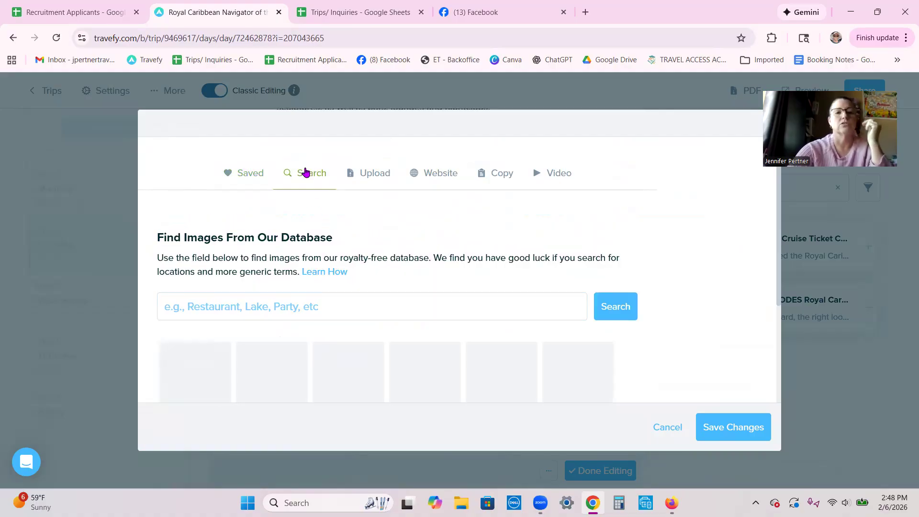
left_click(180, 306)
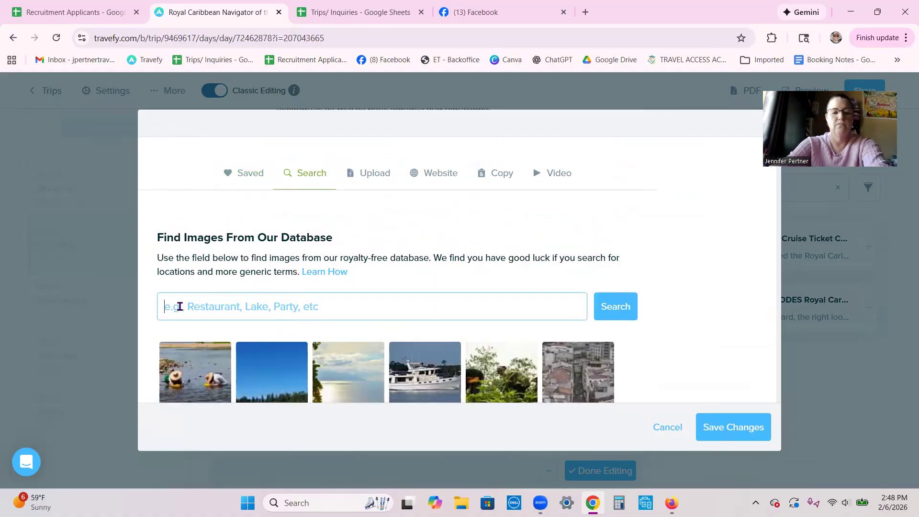
type("puerto vallarto")
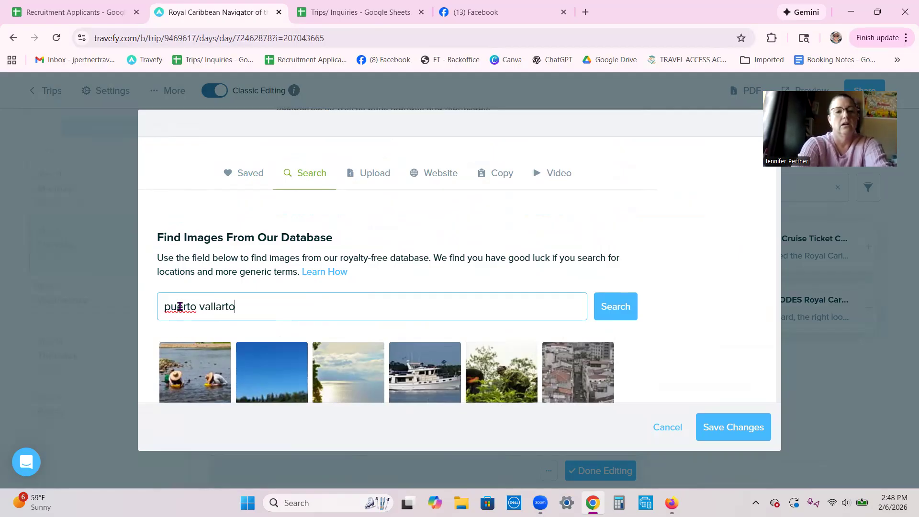
left_click(617, 317)
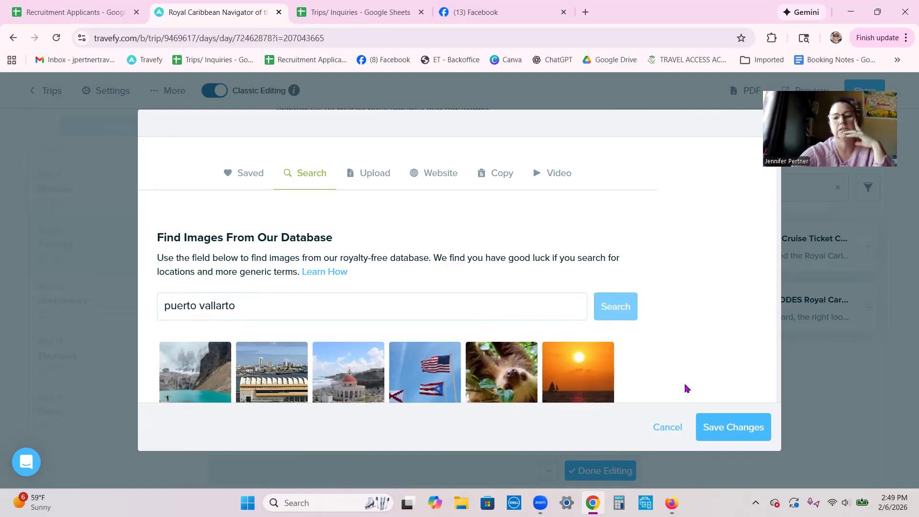
left_click(668, 427)
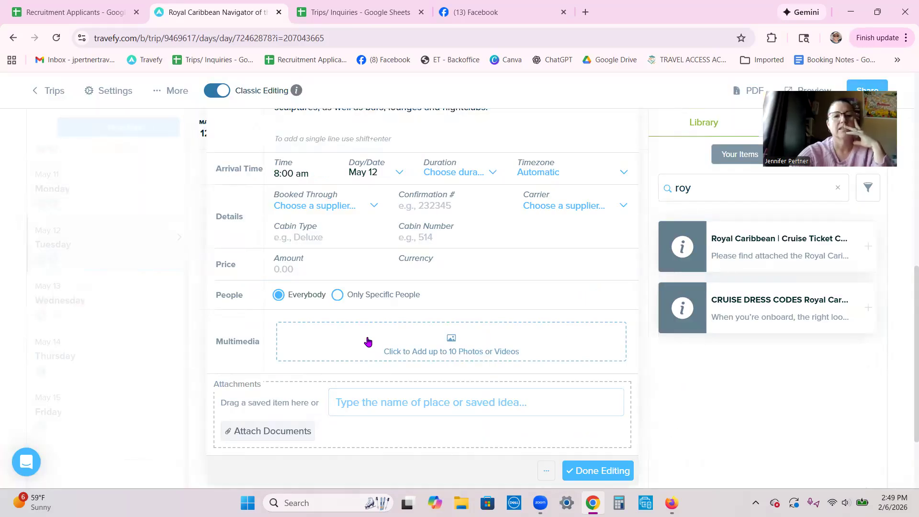
- Copy the Puerto Vallarta title and search the stock image library for it
scroll(378, 340, "up", 3)
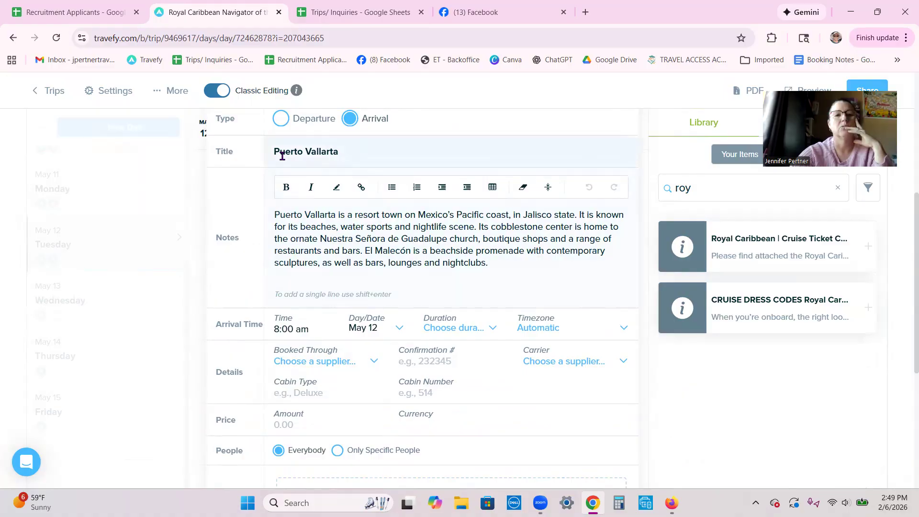
left_click_drag(337, 152, 298, 152)
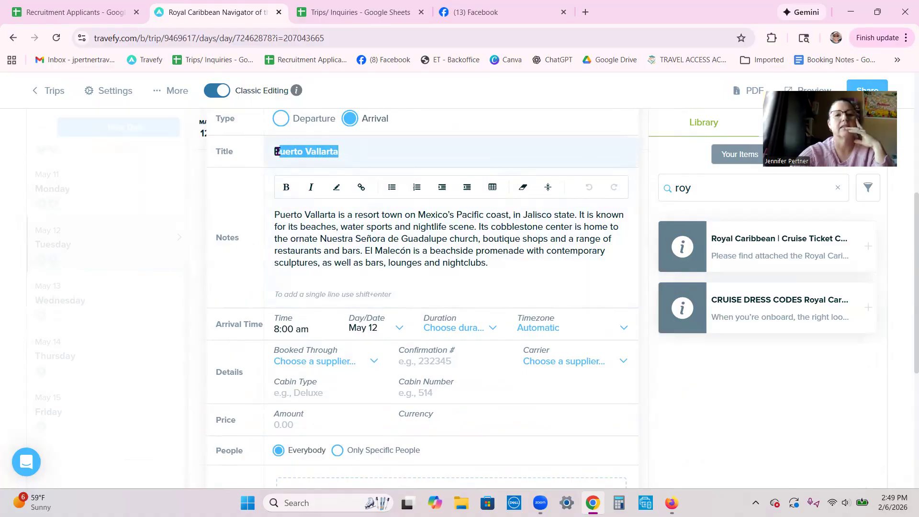
right_click(287, 152)
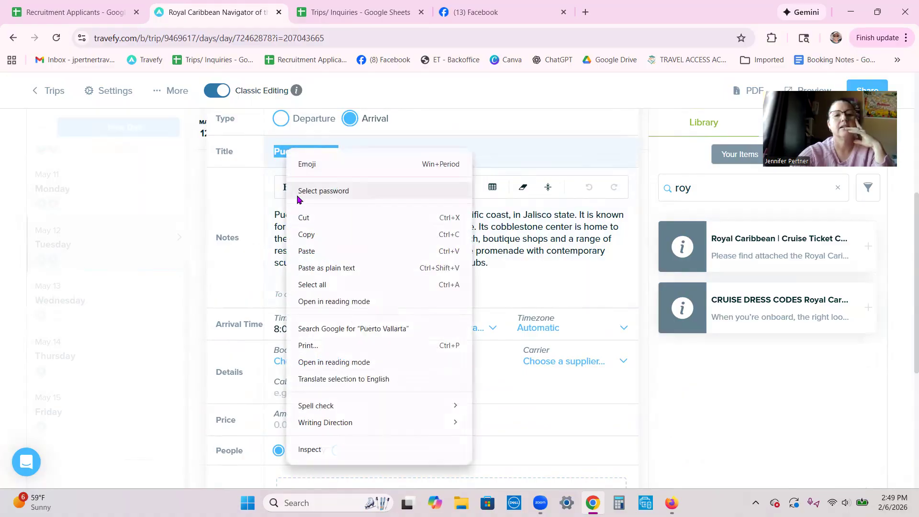
left_click(304, 236)
left_click(416, 211)
scroll(462, 371, "down", 5)
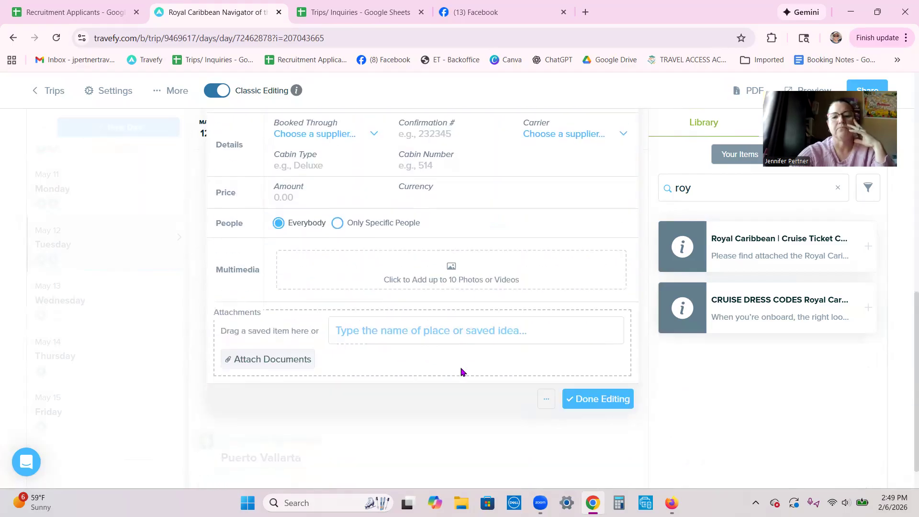
left_click(385, 277)
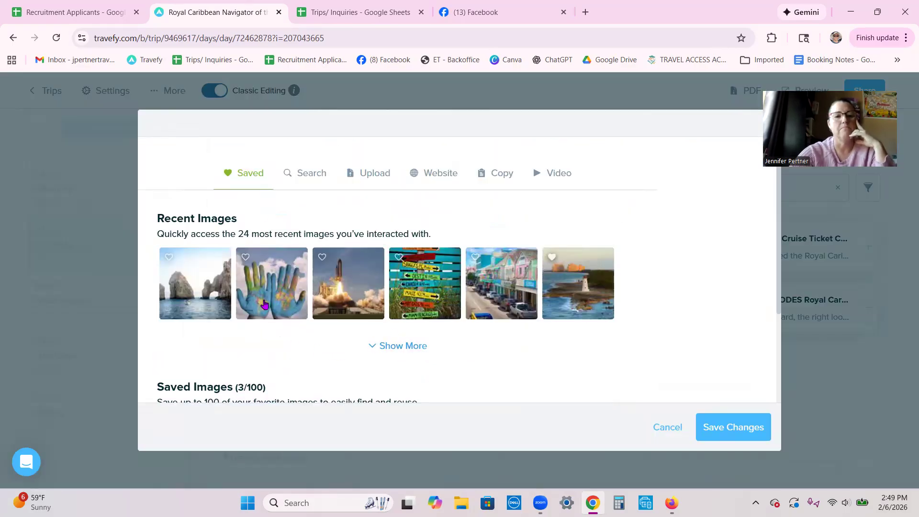
left_click(308, 177)
left_click(184, 308)
right_click(184, 308)
left_click(207, 171)
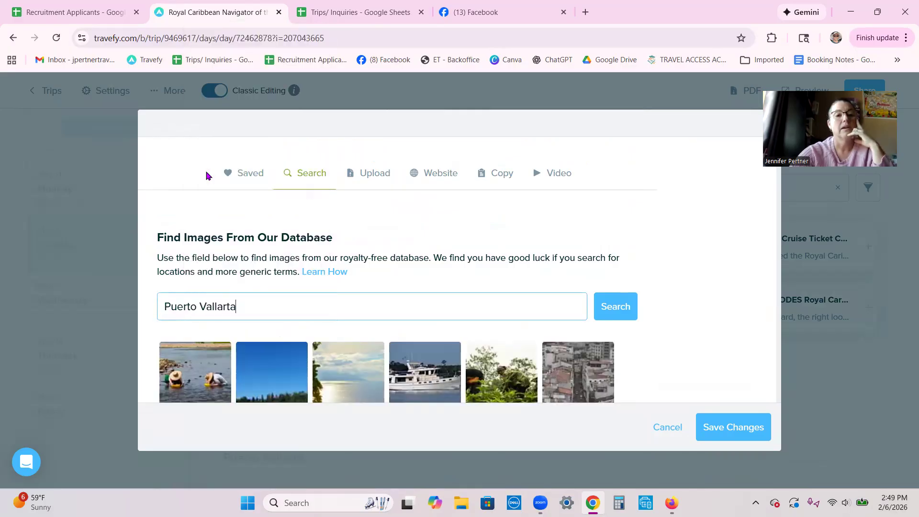
left_click(614, 306)
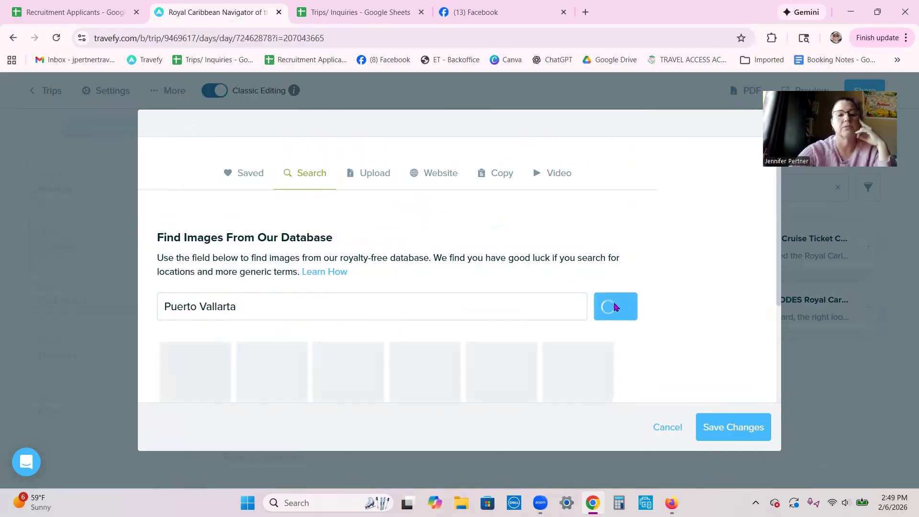
- Choose the first sunset photo from the results and save it to the arrival event
scroll(690, 263, "down", 3)
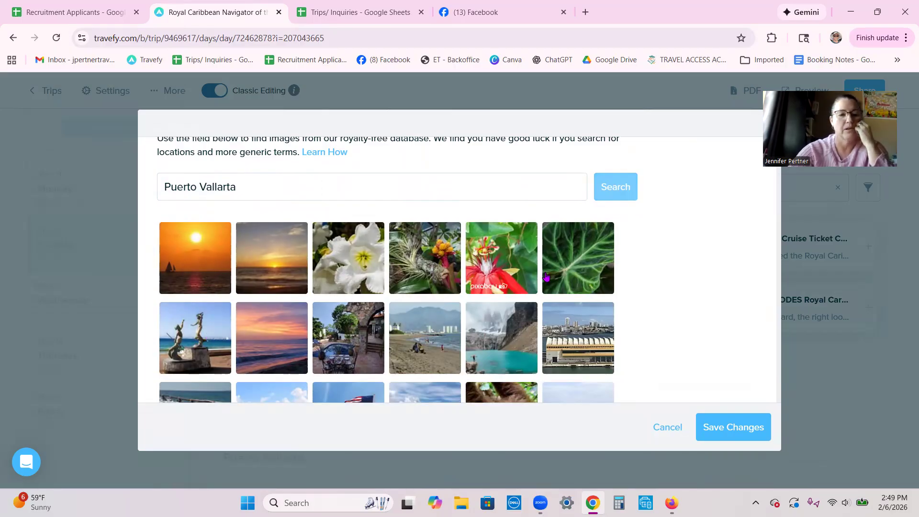
scroll(627, 273, "down", 3)
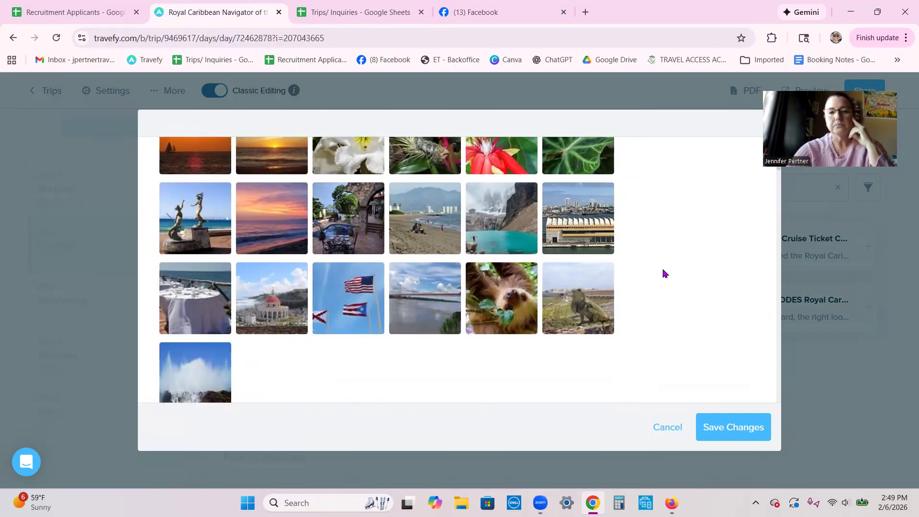
scroll(663, 273, "down", 1)
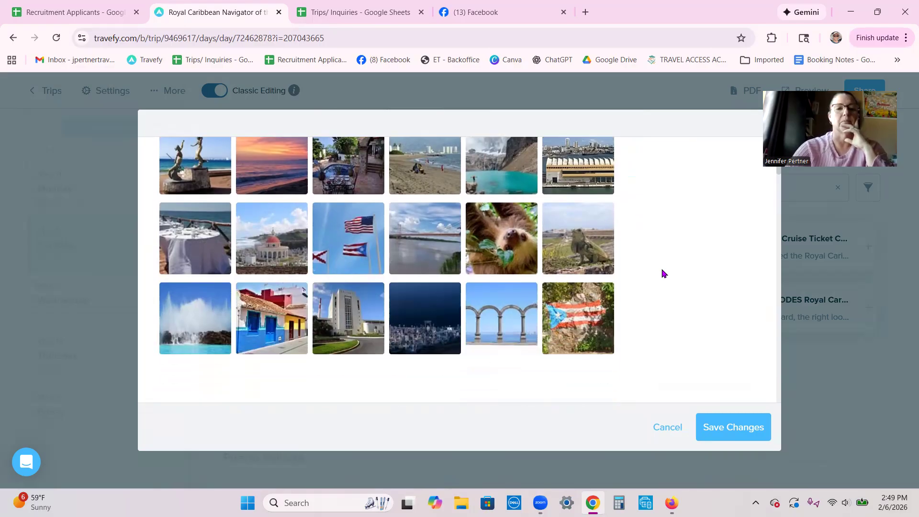
scroll(664, 273, "down", 3)
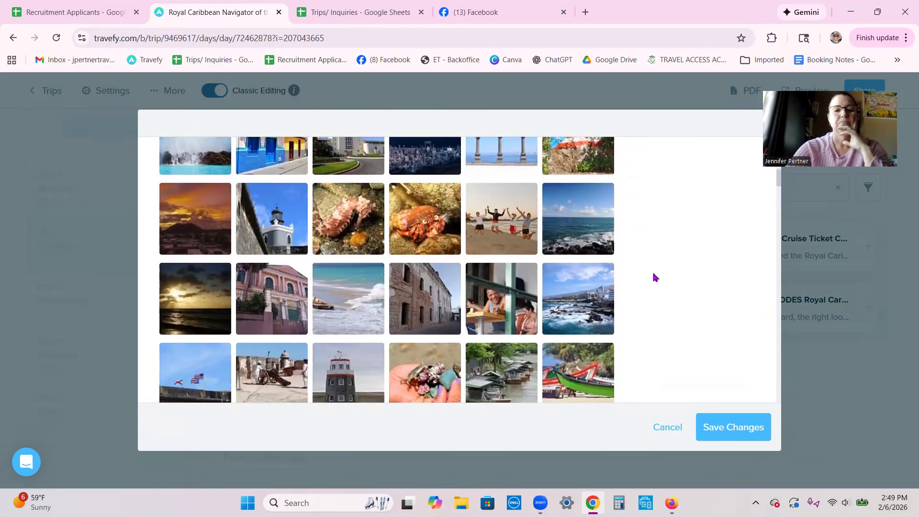
scroll(643, 291, "down", 1)
scroll(643, 290, "down", 2)
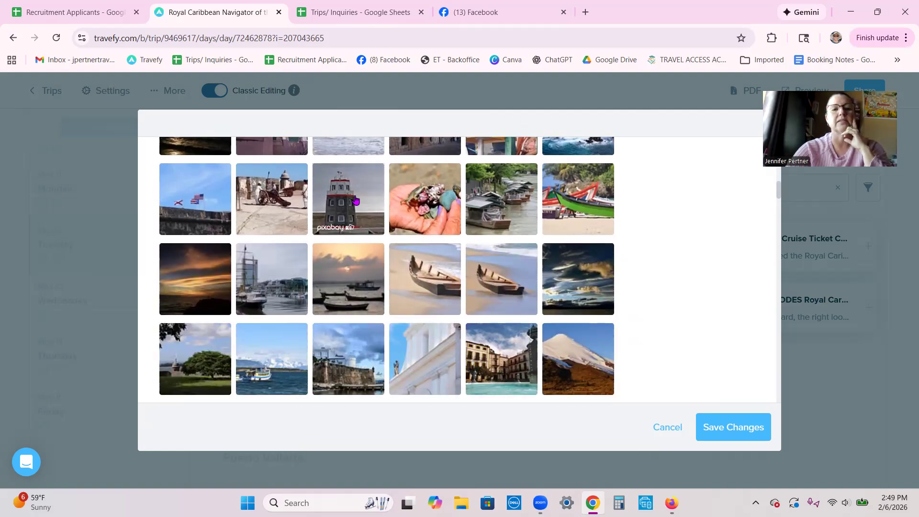
scroll(639, 296, "up", 5)
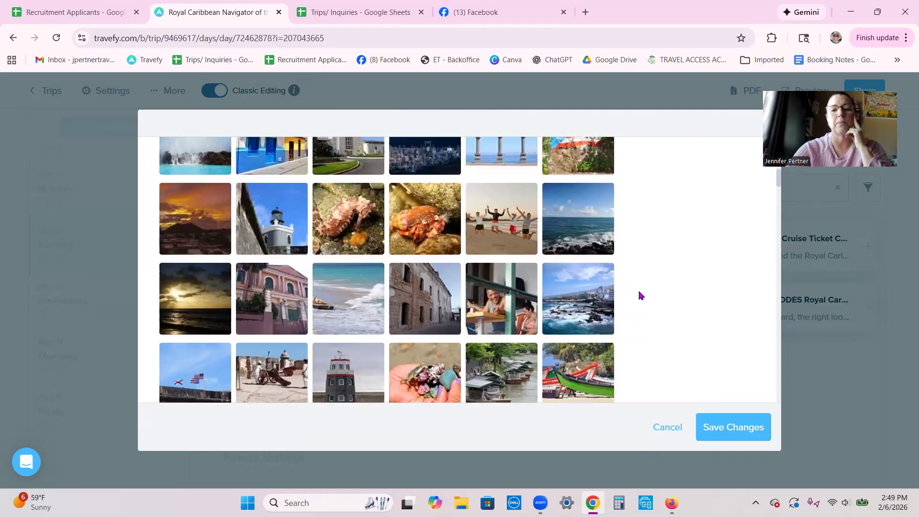
scroll(654, 287, "up", 5)
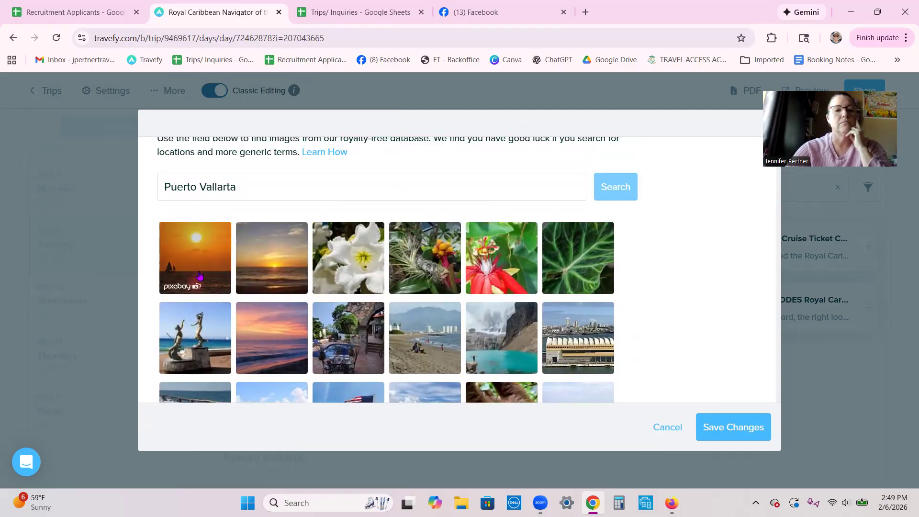
left_click(199, 276)
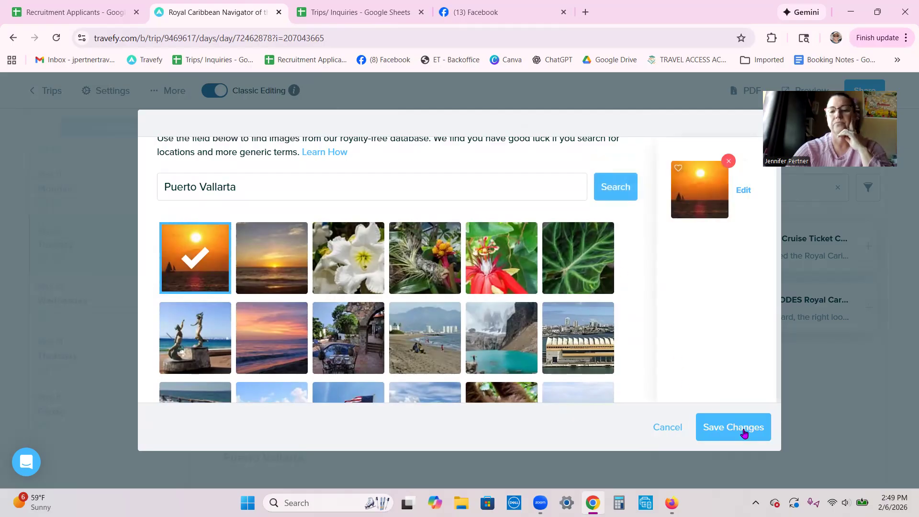
left_click(745, 425)
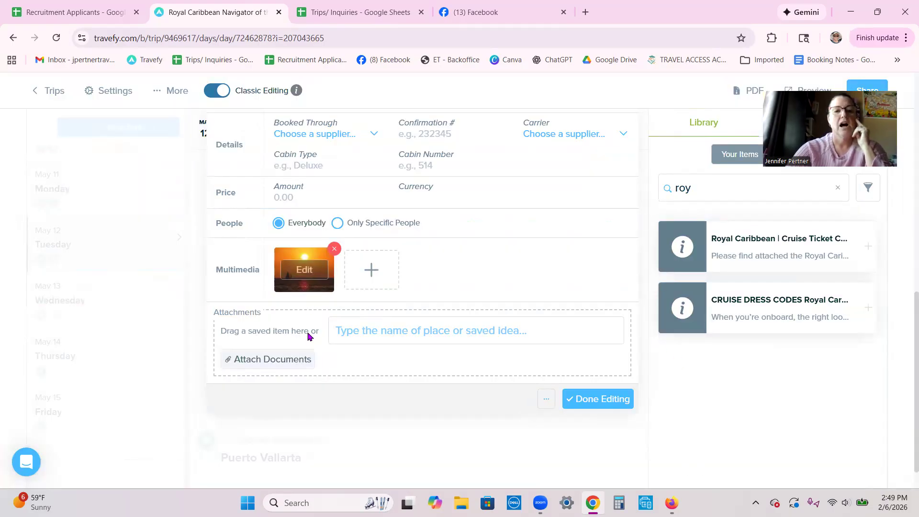
- Finish the Puerto Vallarta event and switch to Monday, May 11
left_click(603, 400)
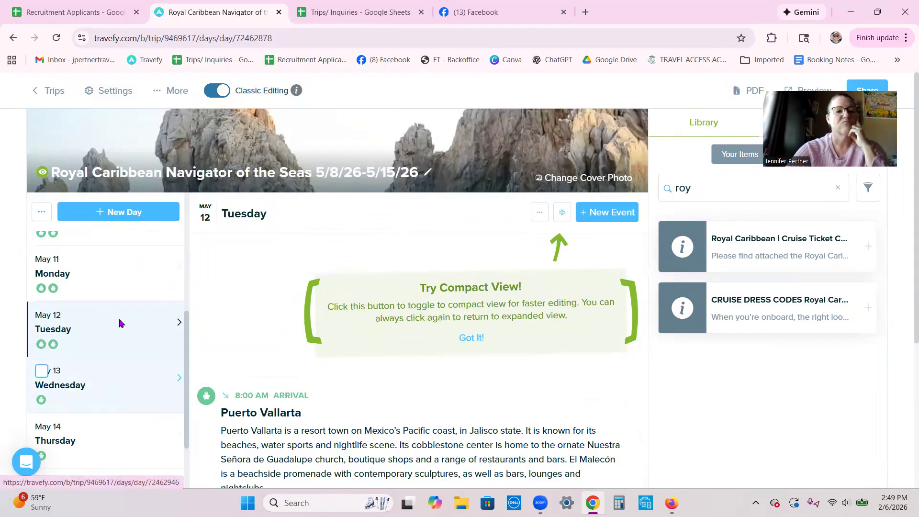
left_click(107, 277)
scroll(509, 338, "down", 3)
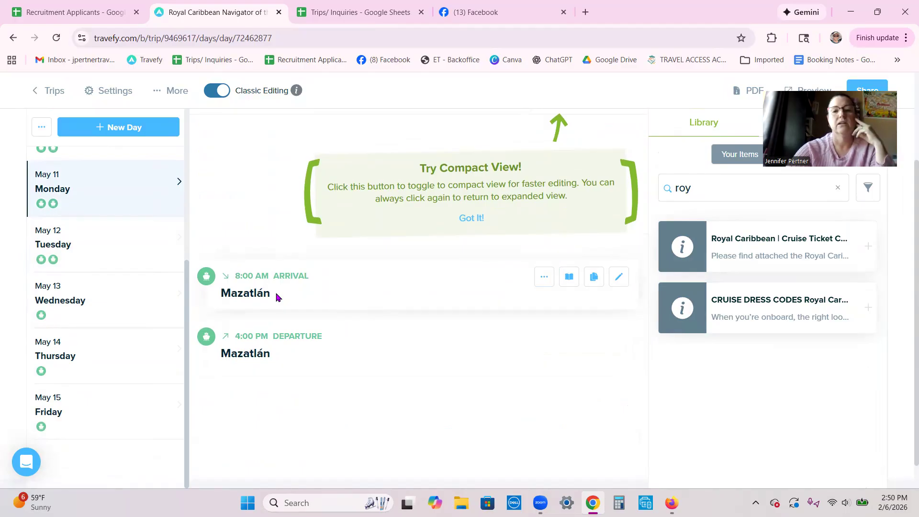
- Edit the Mazatlán arrival, copy its title, and bring up its photo picker
left_click(619, 277)
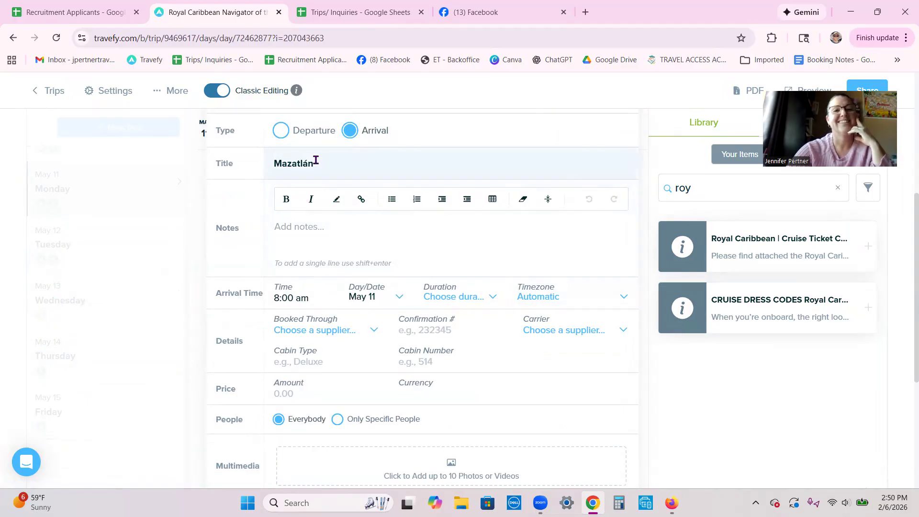
right_click(282, 161)
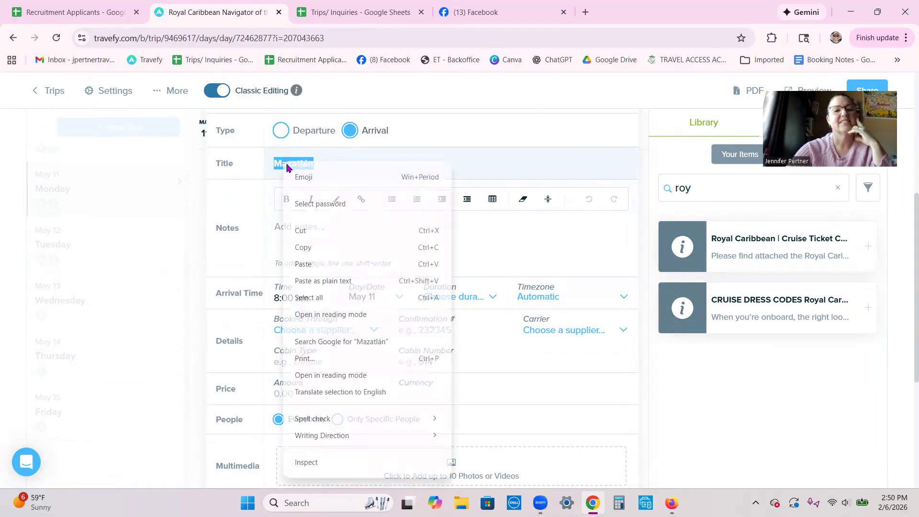
left_click(312, 247)
scroll(492, 241, "down", 3)
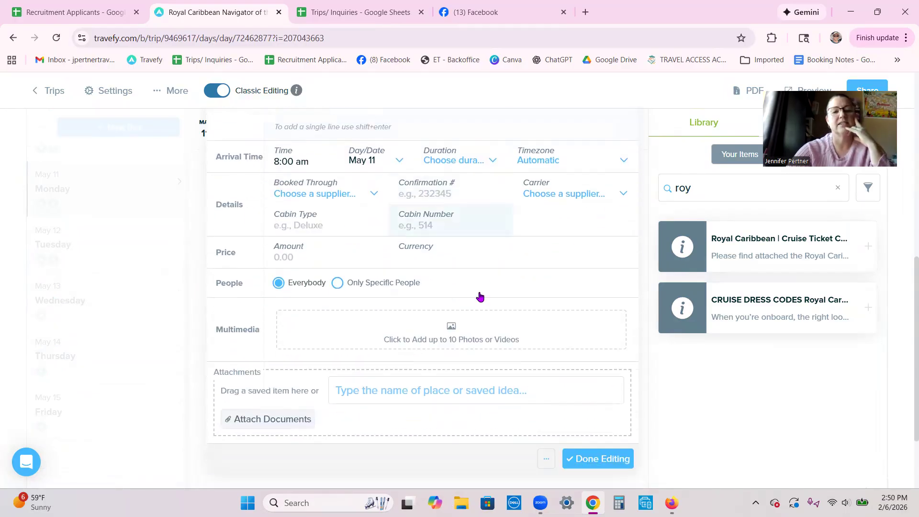
left_click(418, 303)
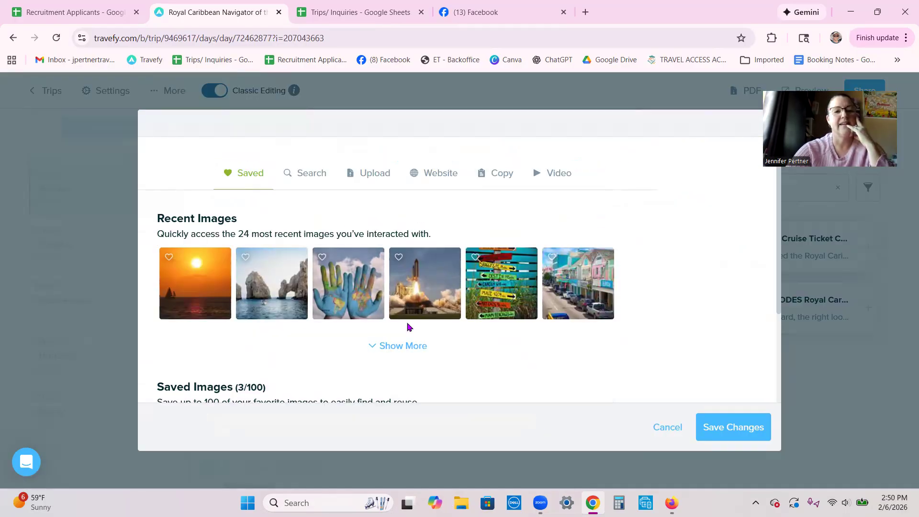
- Search the stock image library for the pasted term 'Mazatlán'
left_click(303, 178)
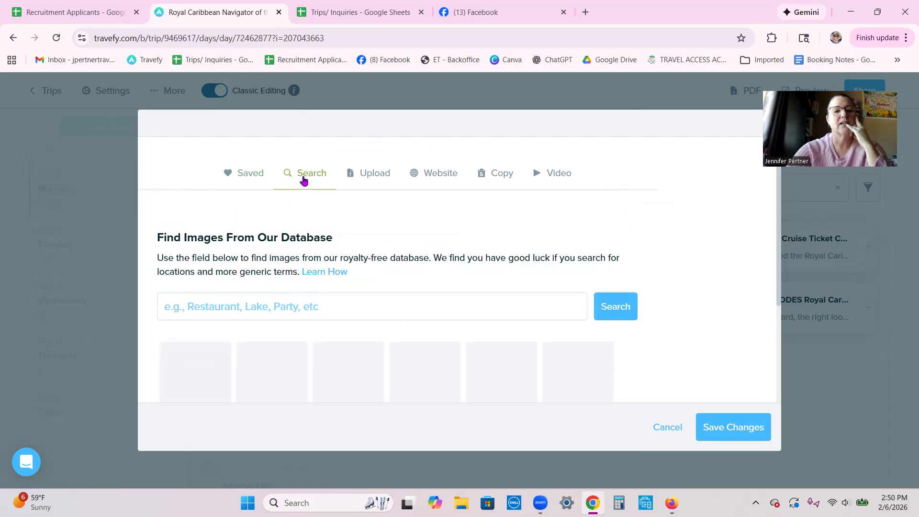
left_click(184, 306)
right_click(183, 308)
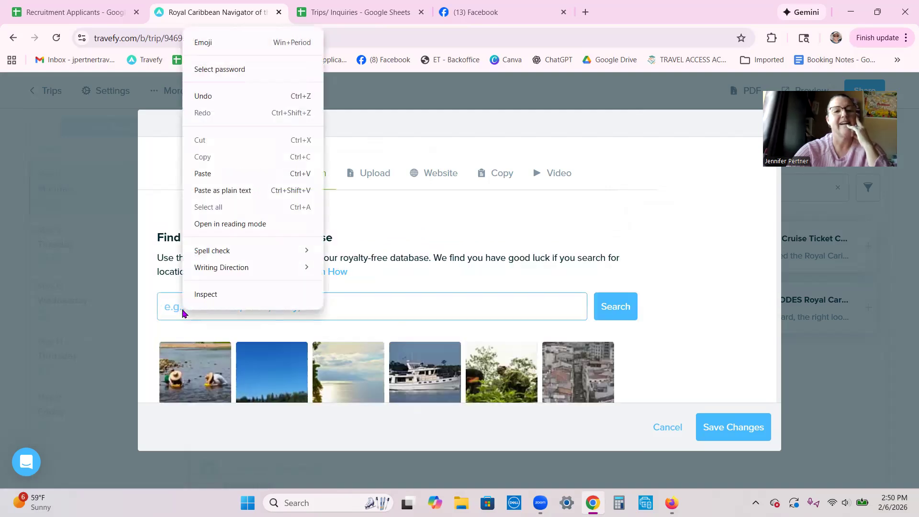
left_click(204, 173)
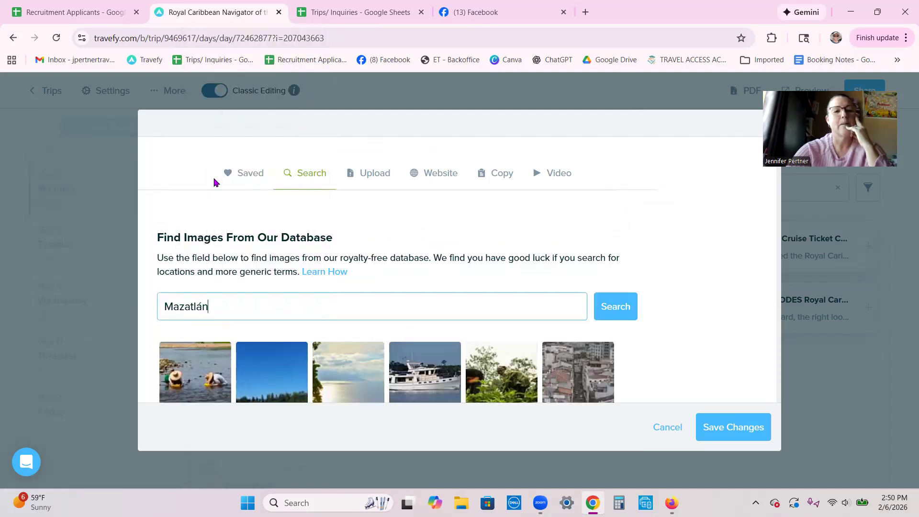
left_click(634, 310)
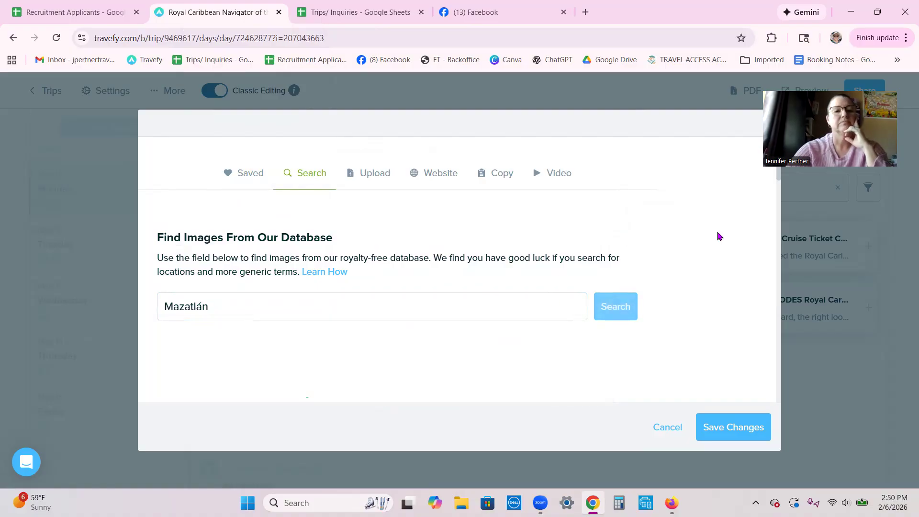
- Select the boat tour and rocky coastline photos and save both to the event
scroll(707, 261, "down", 3)
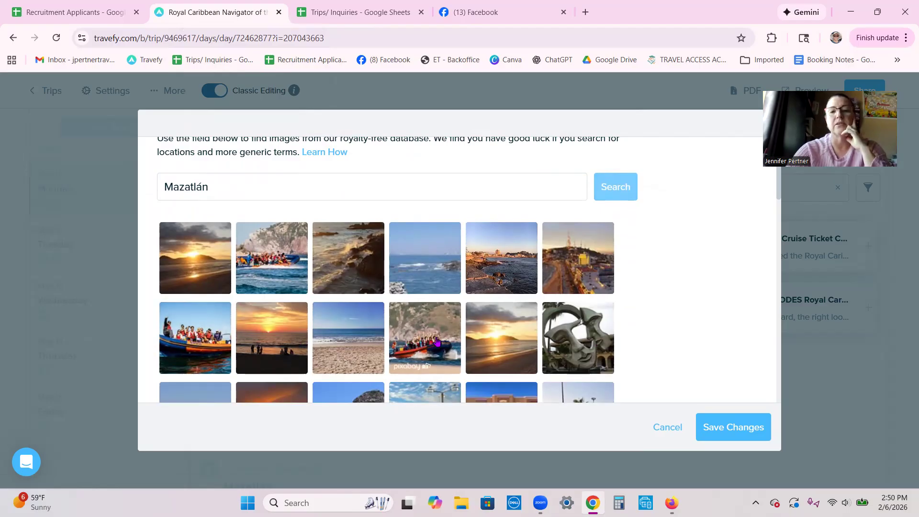
scroll(503, 326, "down", 3)
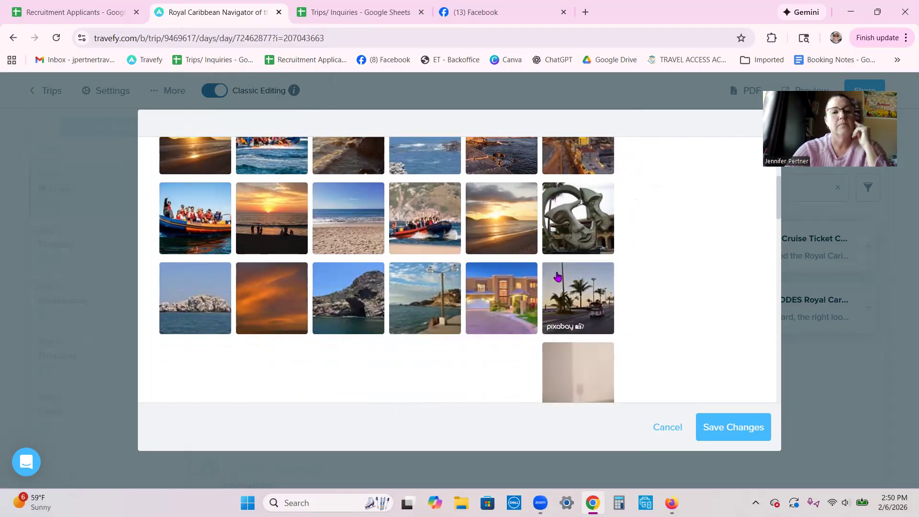
scroll(584, 293, "down", 1)
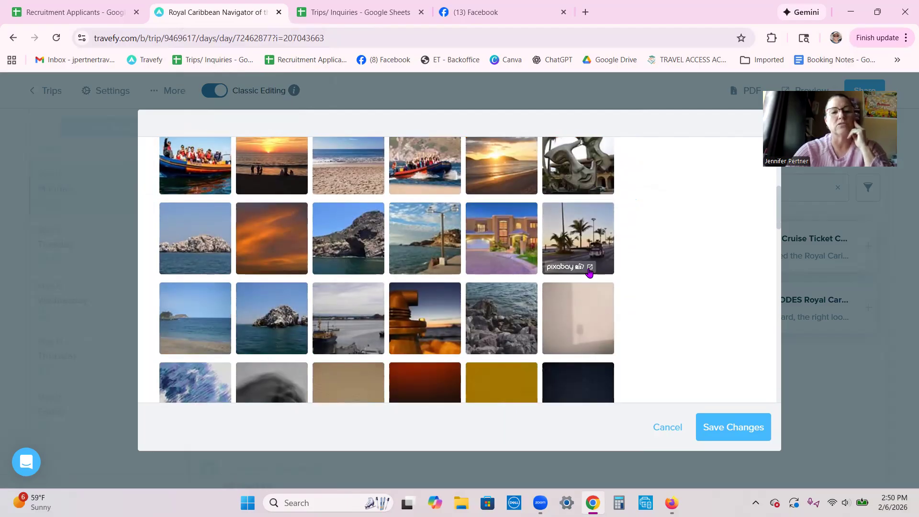
scroll(586, 274, "down", 1)
scroll(586, 273, "up", 10)
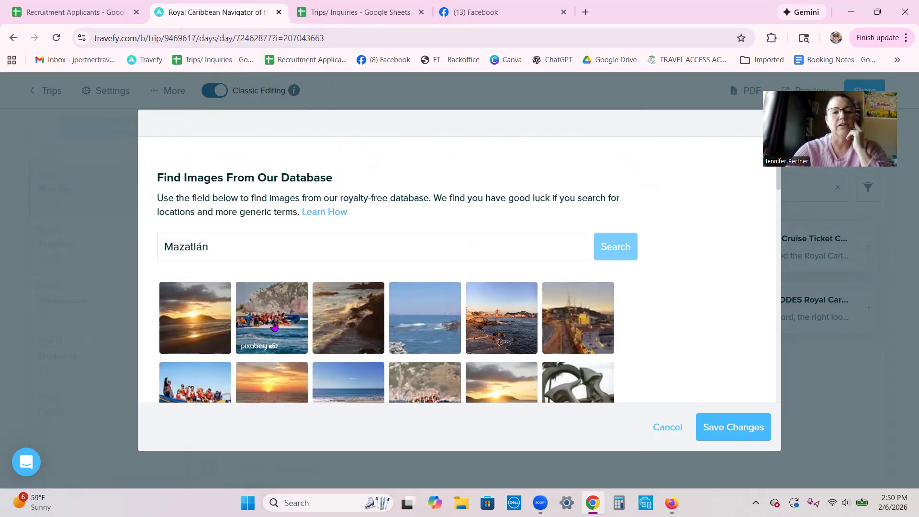
left_click(274, 326)
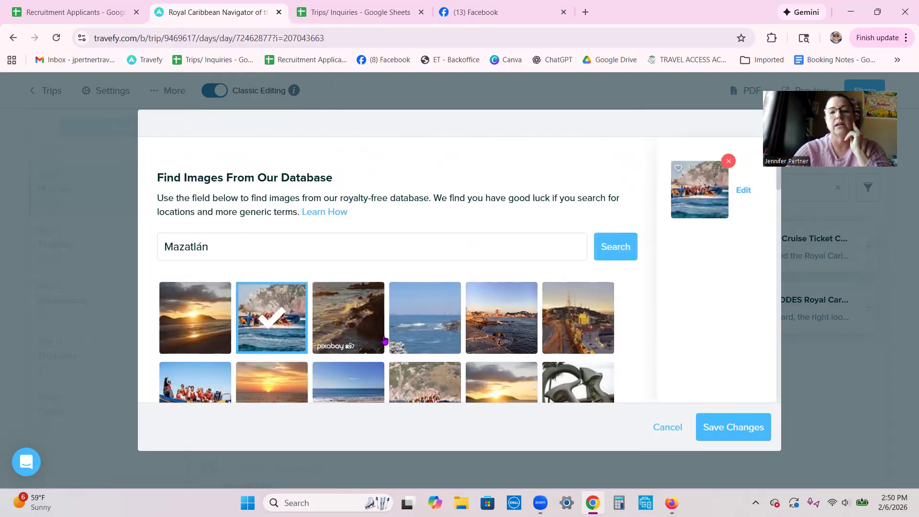
left_click(497, 323)
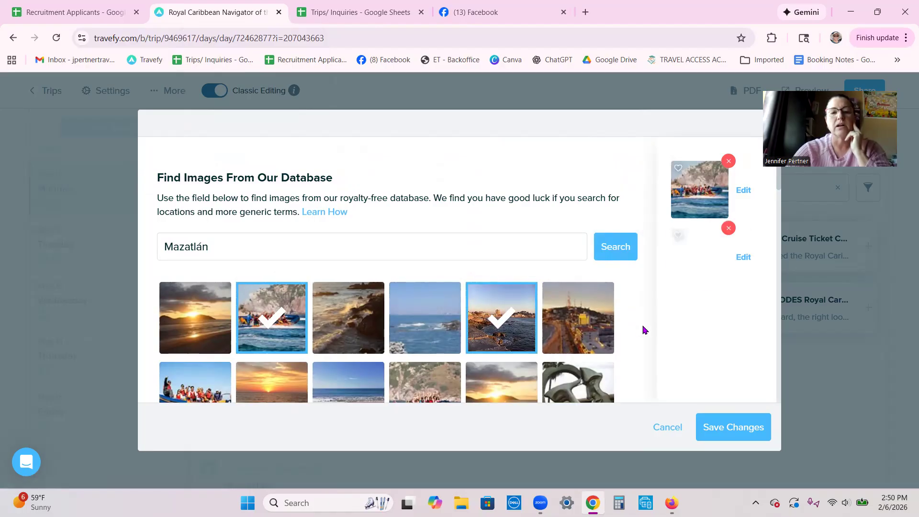
left_click(728, 431)
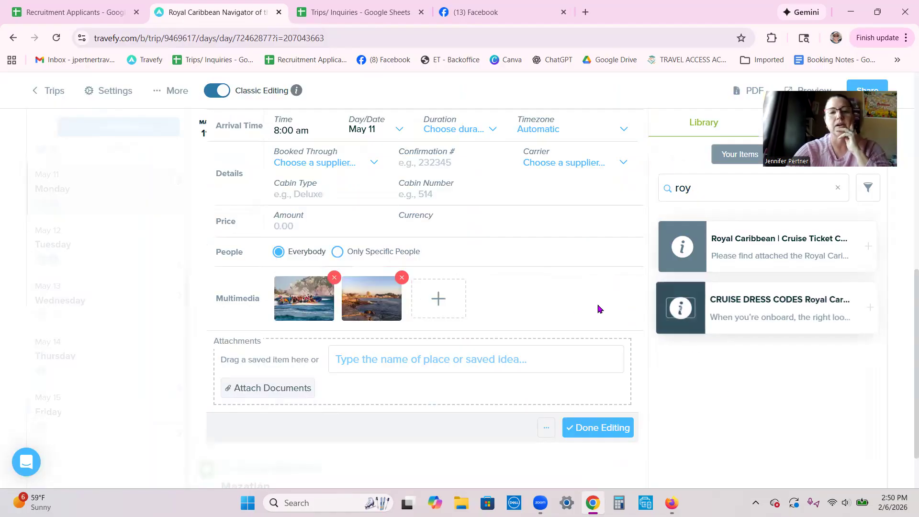
- Save the Mazatlán edits and open the May 10 Cabo San Lucas arrival for editing
left_click(598, 428)
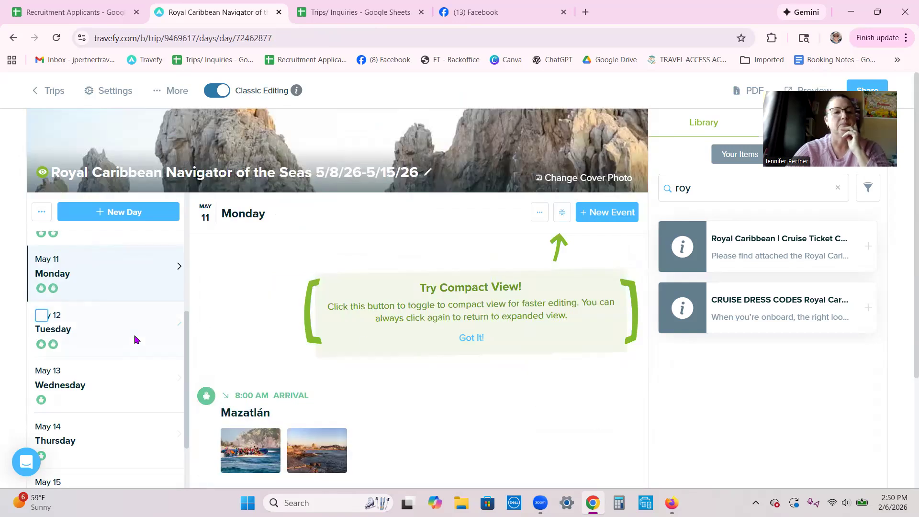
scroll(83, 400, "up", 3)
left_click(85, 399)
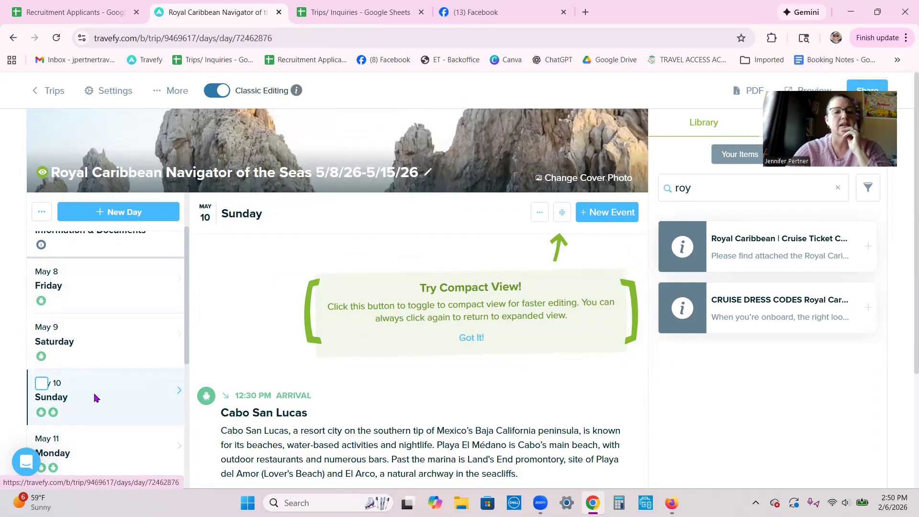
scroll(455, 366, "down", 3)
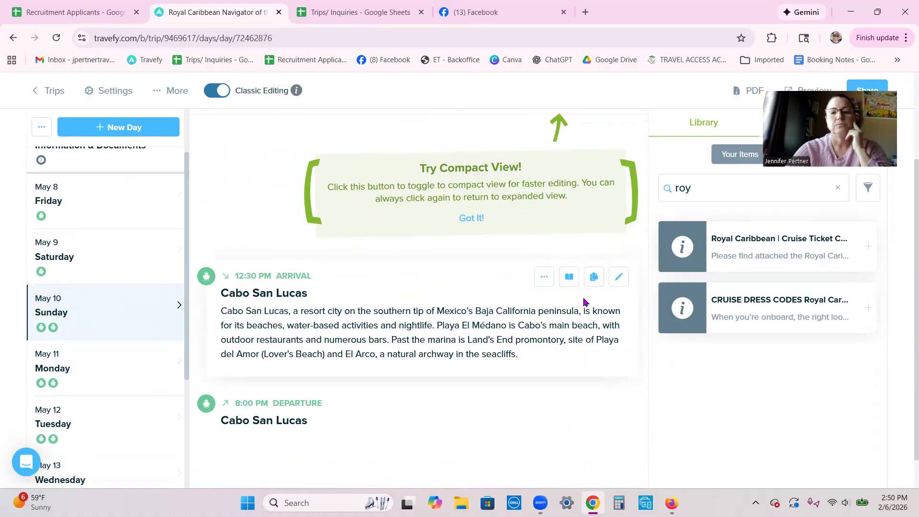
left_click(619, 277)
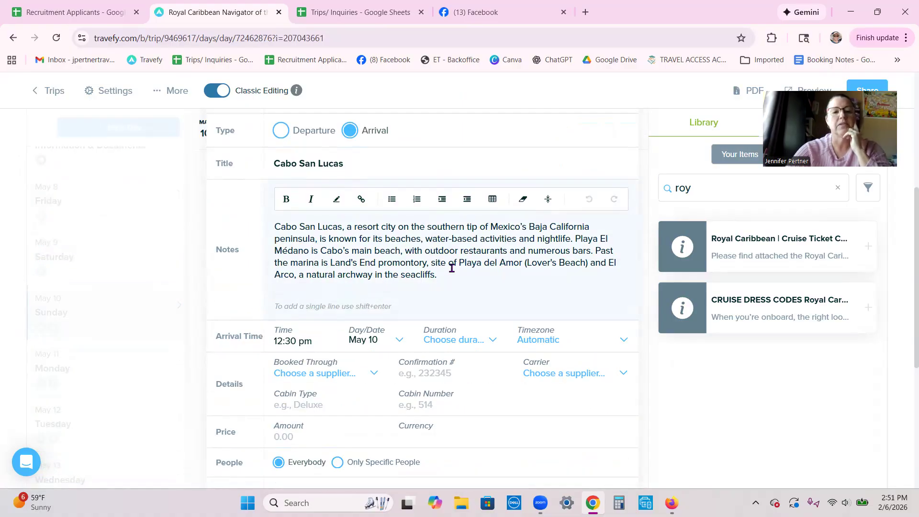
- Search the stock image library for 'cabo' and browse the results
scroll(501, 267, "down", 3)
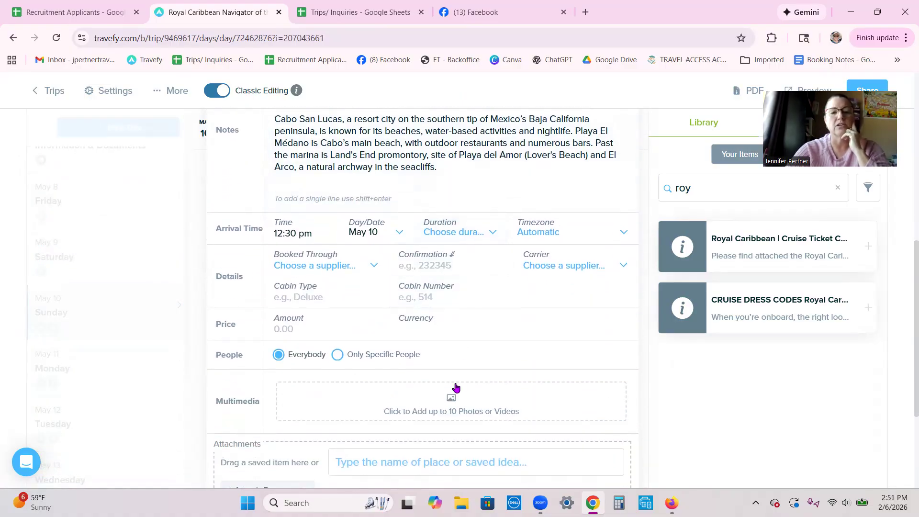
left_click(434, 401)
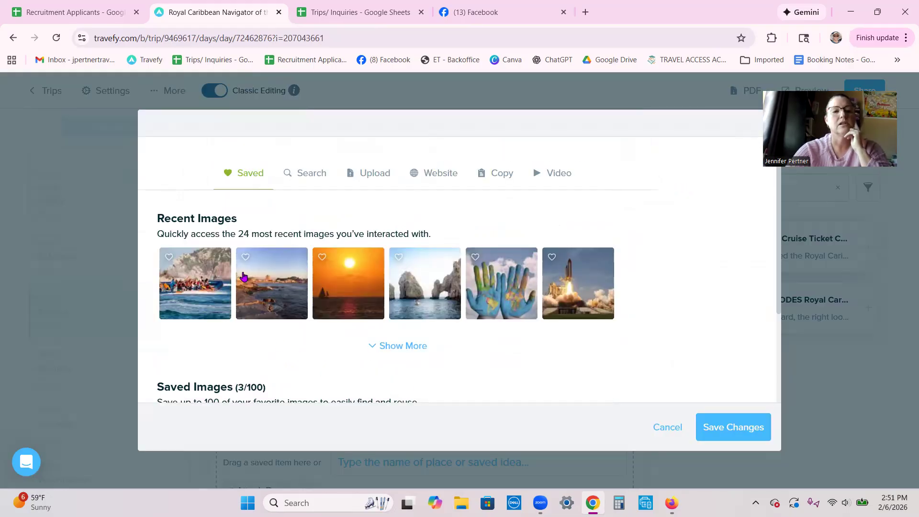
left_click(311, 175)
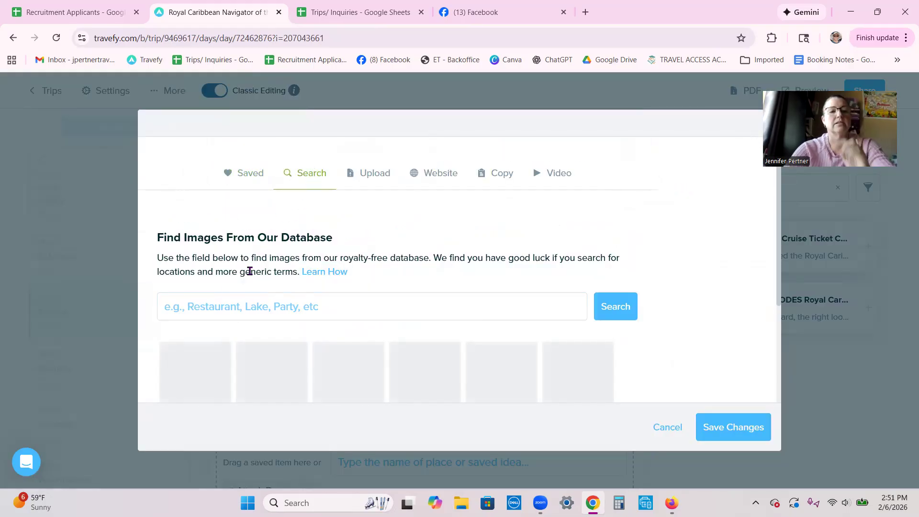
left_click(205, 306)
type("cabo")
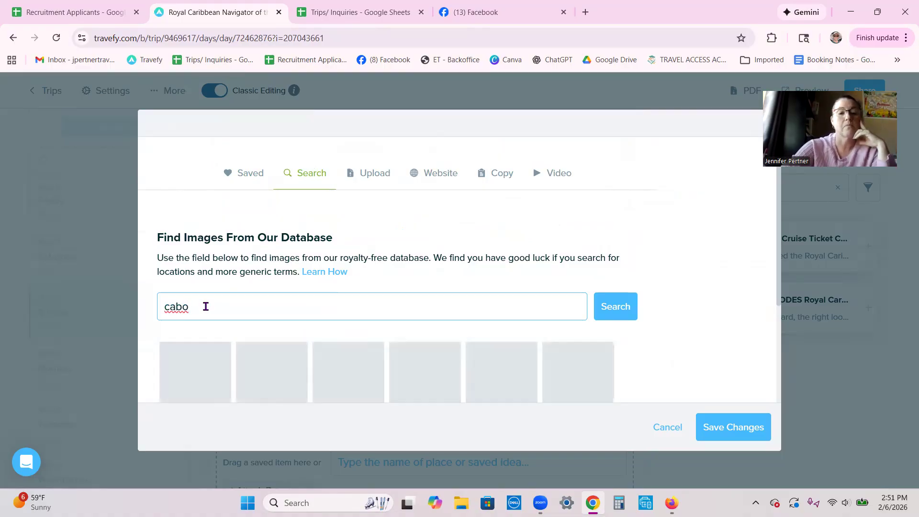
scroll(458, 255, "down", 1)
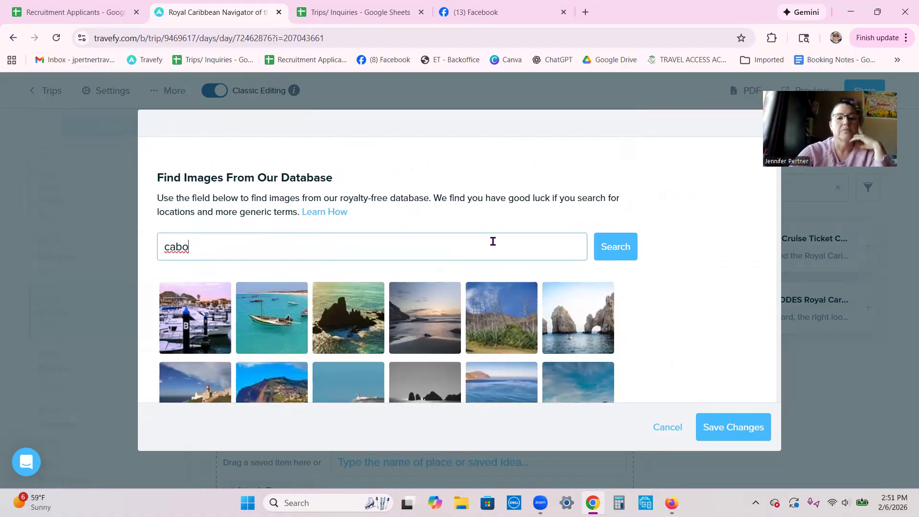
scroll(512, 242, "down", 1)
scroll(564, 249, "down", 1)
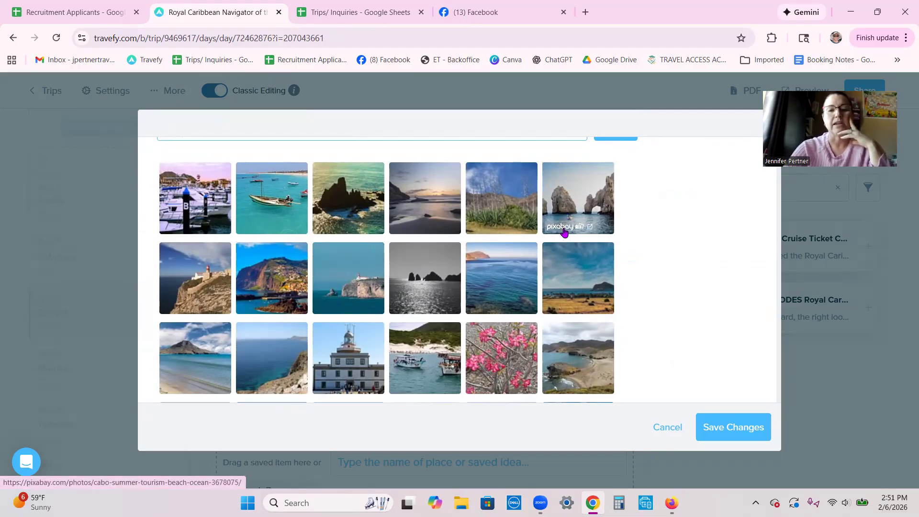
scroll(568, 240, "down", 1)
scroll(584, 245, "up", 3)
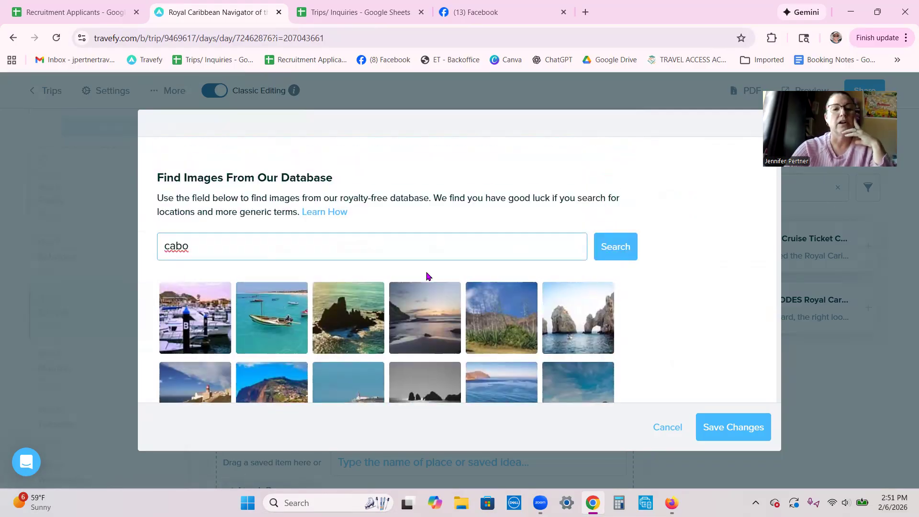
- Save the boats-on-turquoise-water and coastal cliff photos to the arrival and finish editing
left_click(276, 310)
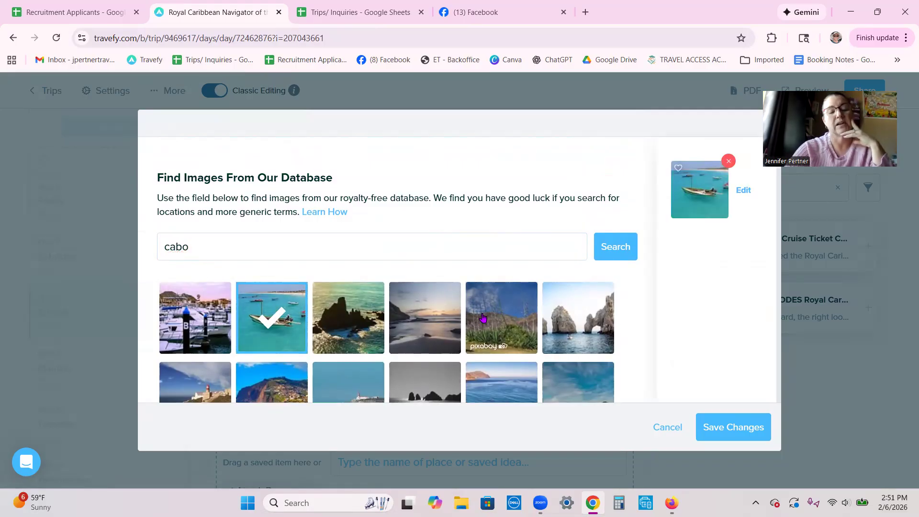
scroll(514, 325, "down", 1)
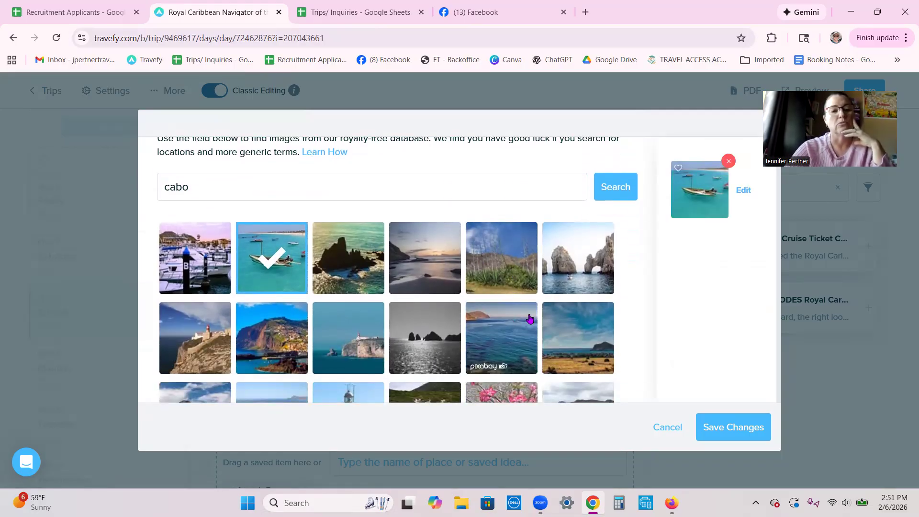
scroll(487, 331, "down", 1)
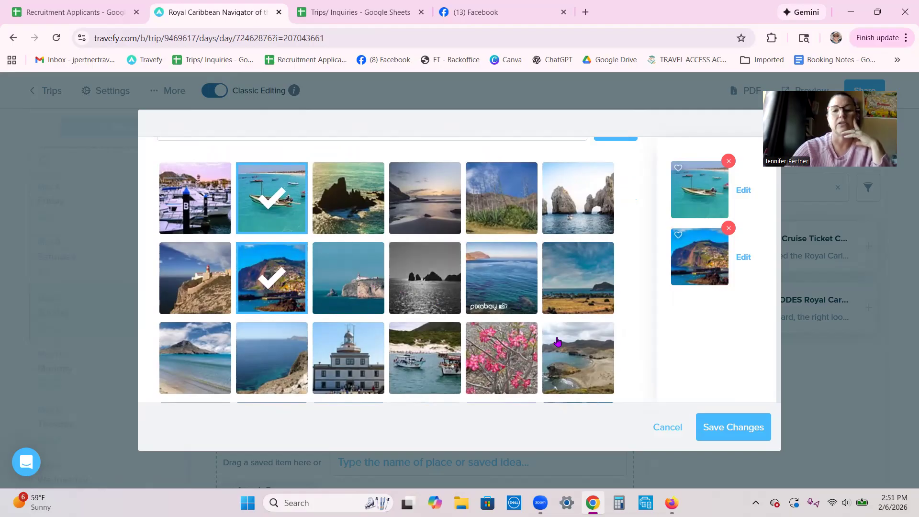
scroll(421, 287, "down", 2)
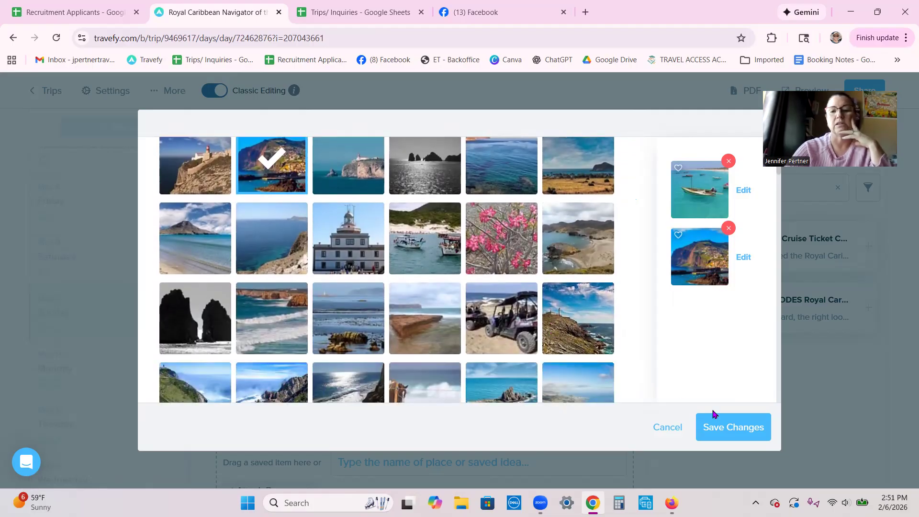
left_click(740, 428)
scroll(362, 287, "down", 4)
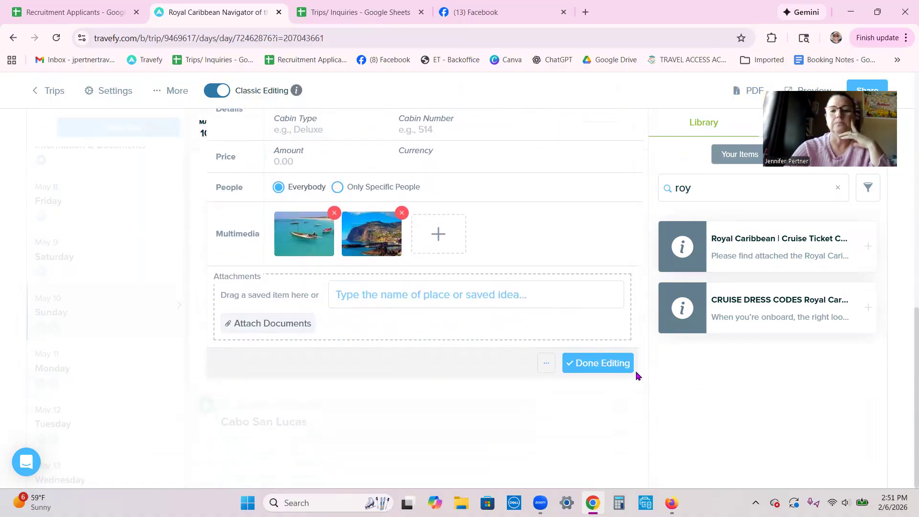
left_click(601, 362)
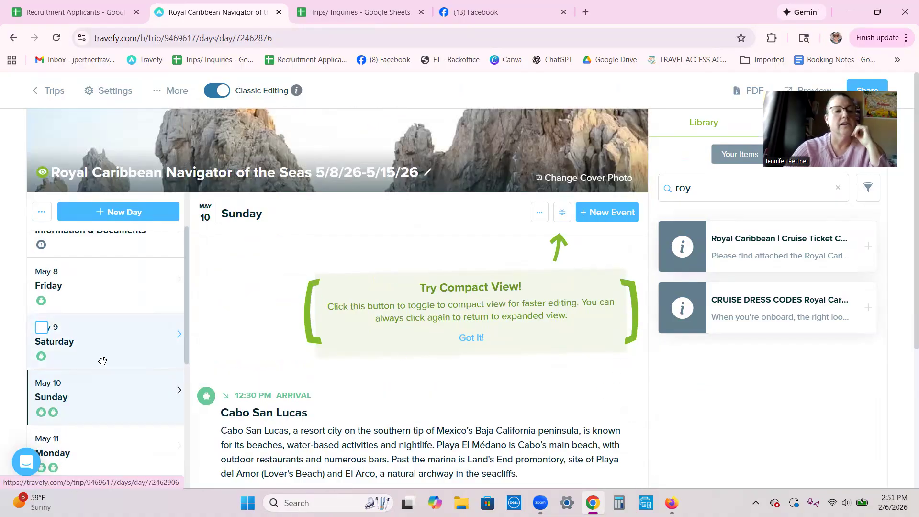
- Edit the May 8 embarkation departure, enter Interior as its cabin type, and save
scroll(118, 354, "up", 3)
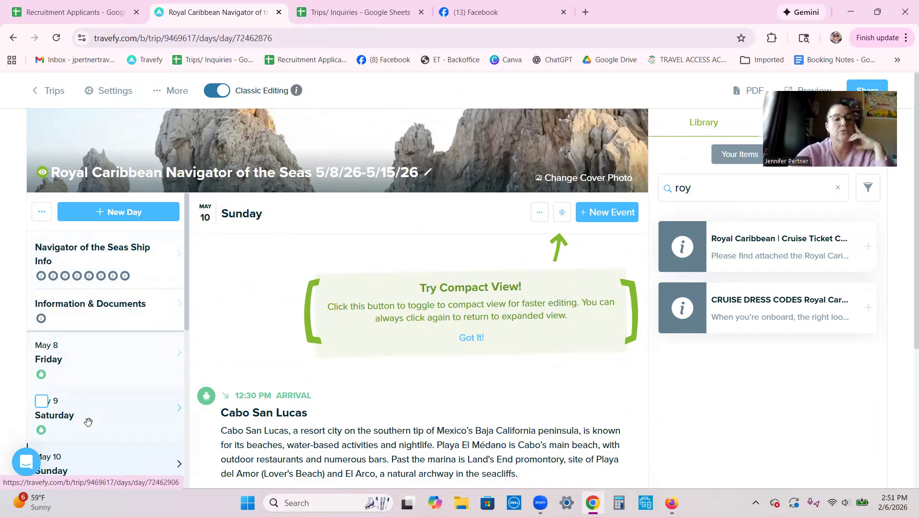
left_click(90, 356)
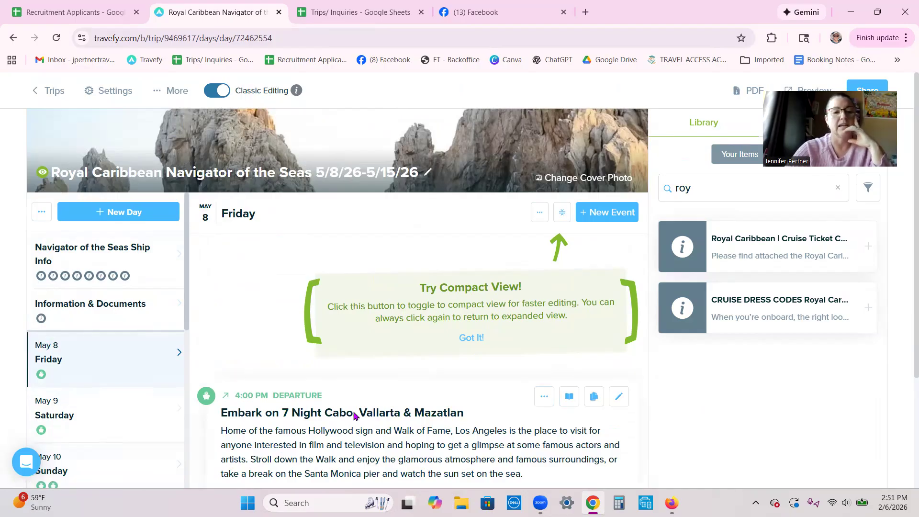
left_click(618, 396)
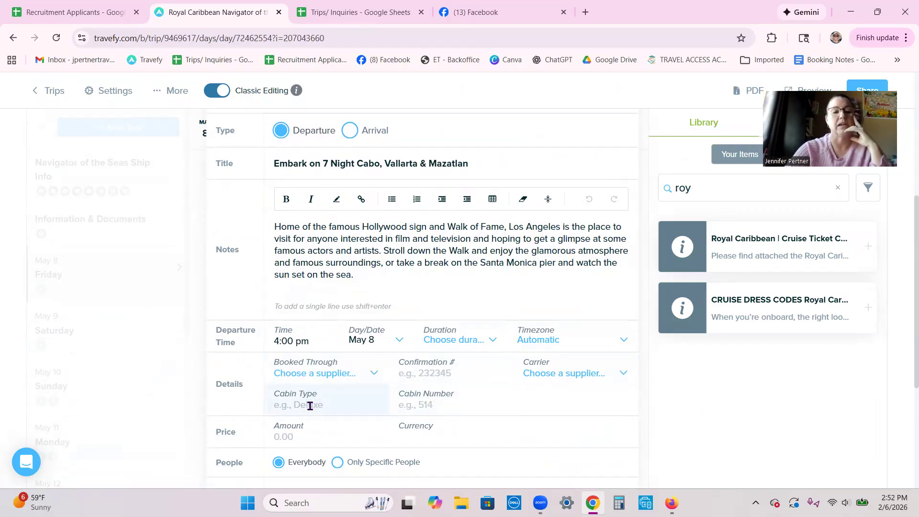
type("Interior")
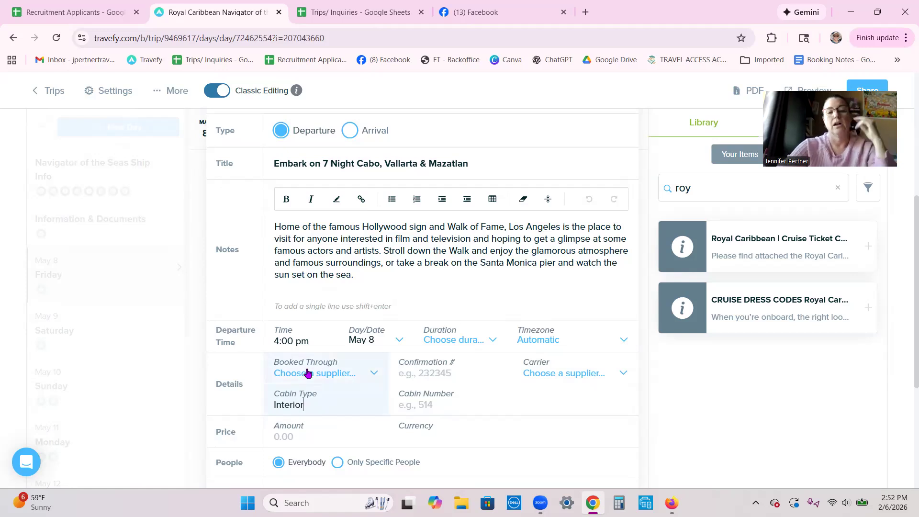
scroll(537, 397, "down", 2)
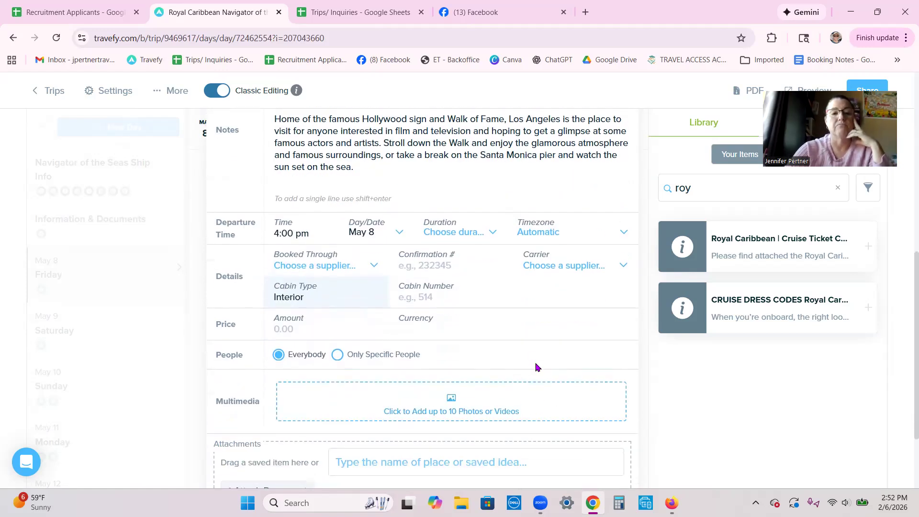
scroll(468, 335, "down", 2)
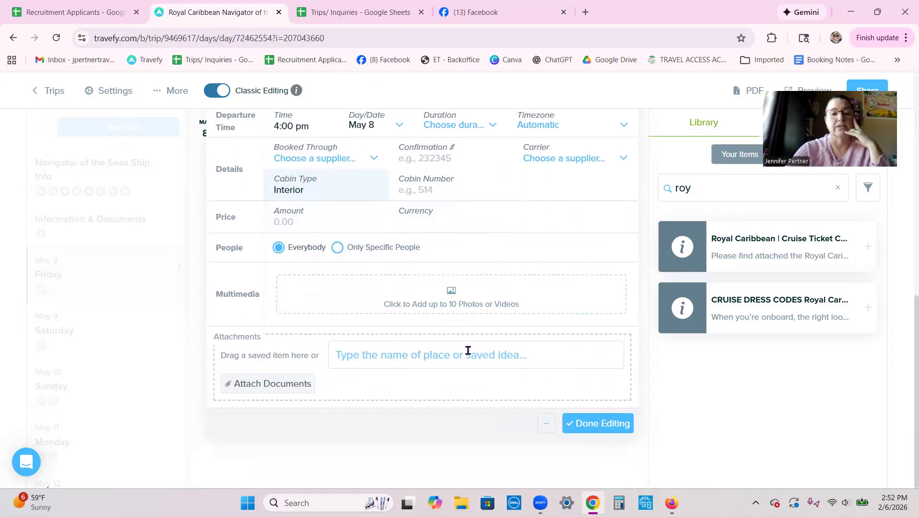
left_click(593, 428)
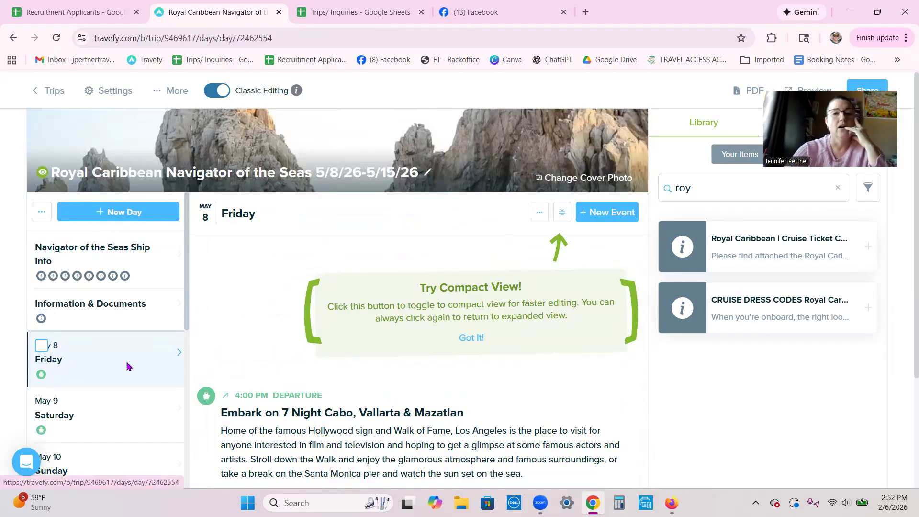
scroll(136, 346, "down", 6)
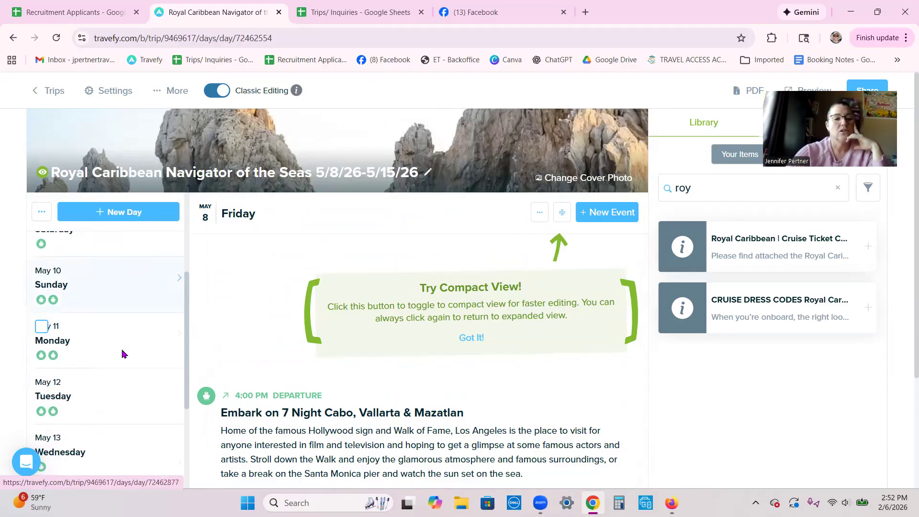
scroll(120, 356, "up", 8)
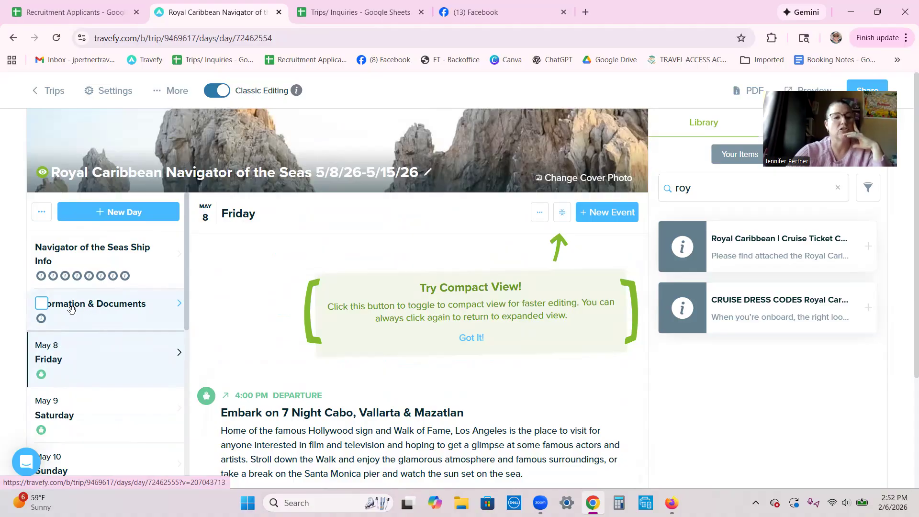
left_click_drag(73, 311, 137, 410)
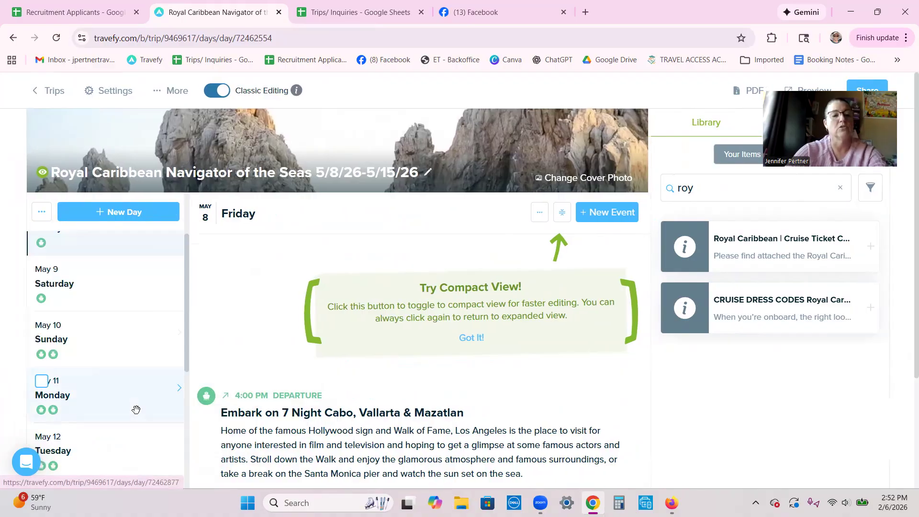
scroll(134, 383, "down", 5)
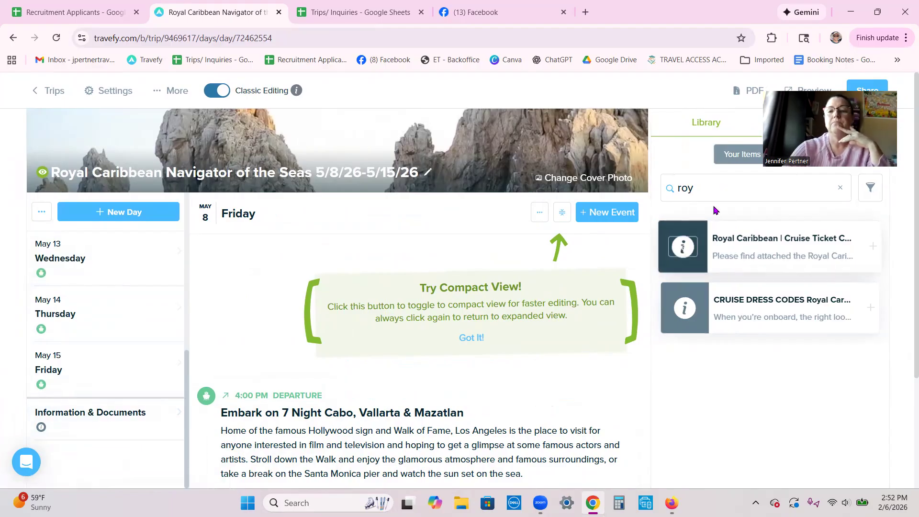
left_click(695, 187)
key("BackSpace")
key("BackSpace")
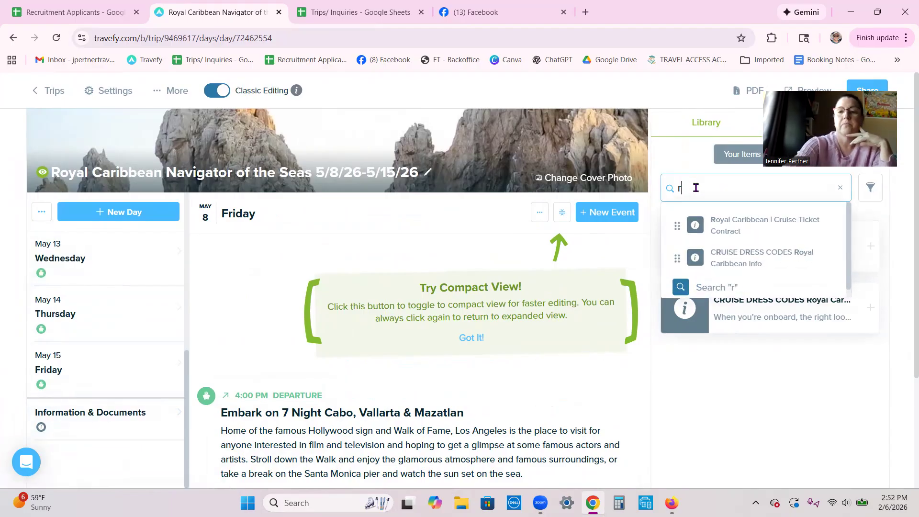
key("BackSpace")
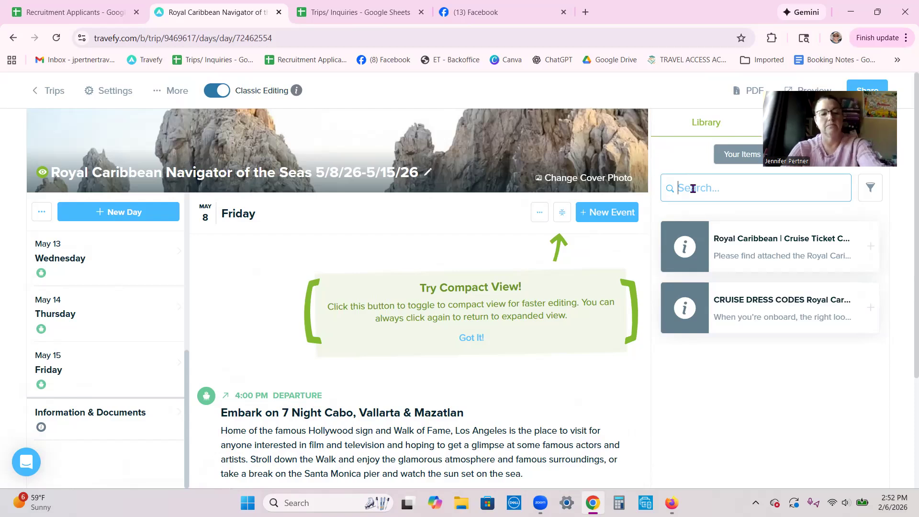
type("dr")
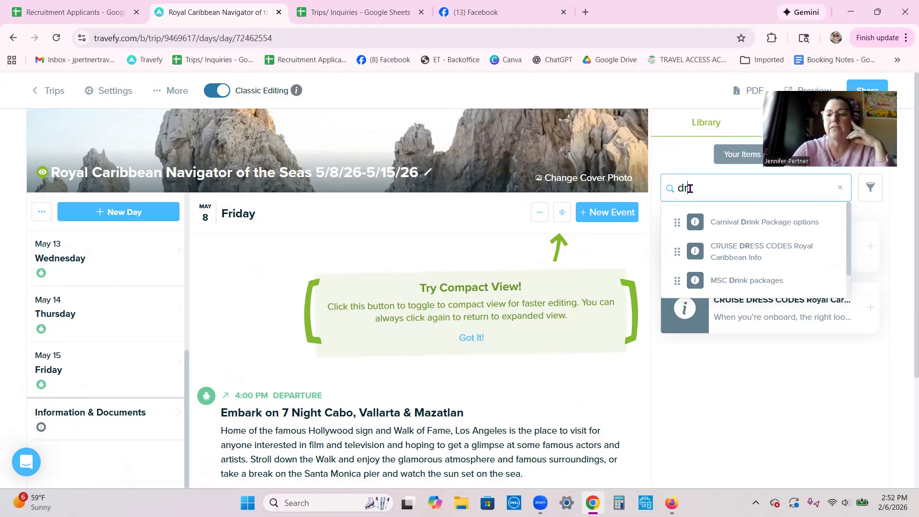
scroll(734, 237, "down", 3)
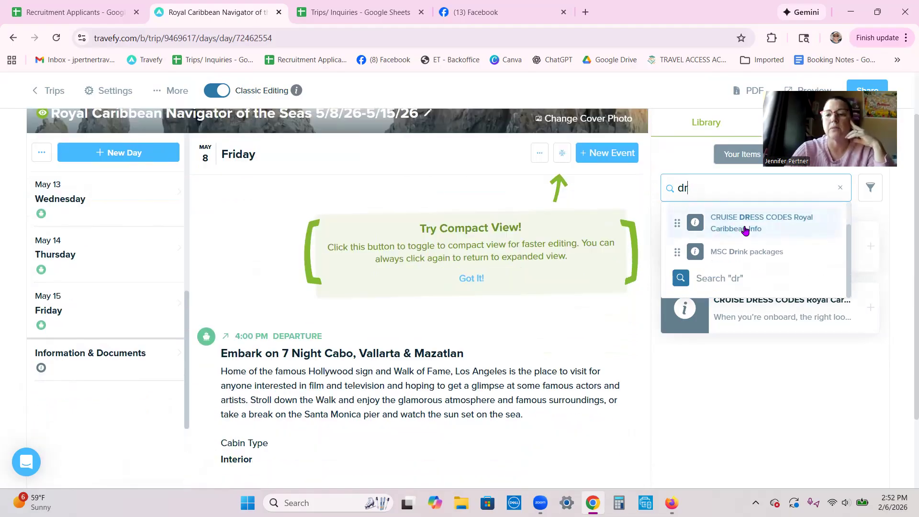
scroll(739, 254, "up", 2)
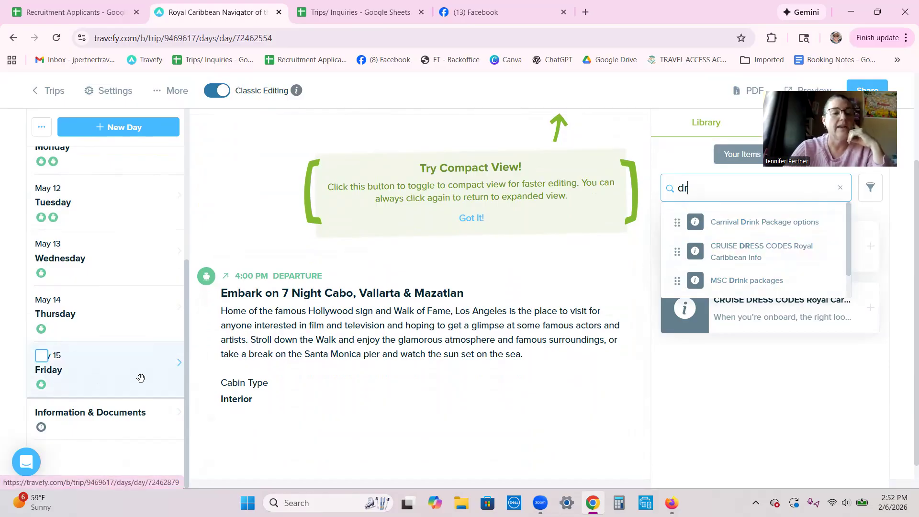
scroll(135, 359, "up", 5)
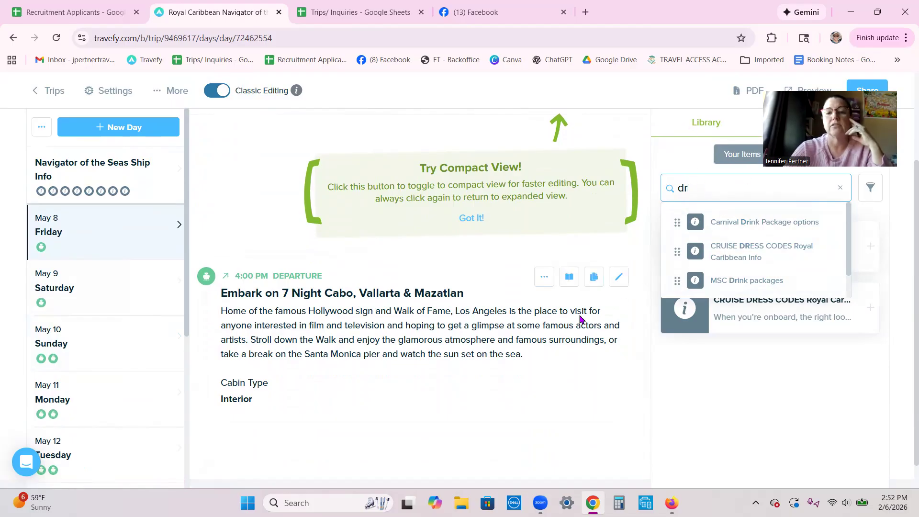
left_click(535, 395)
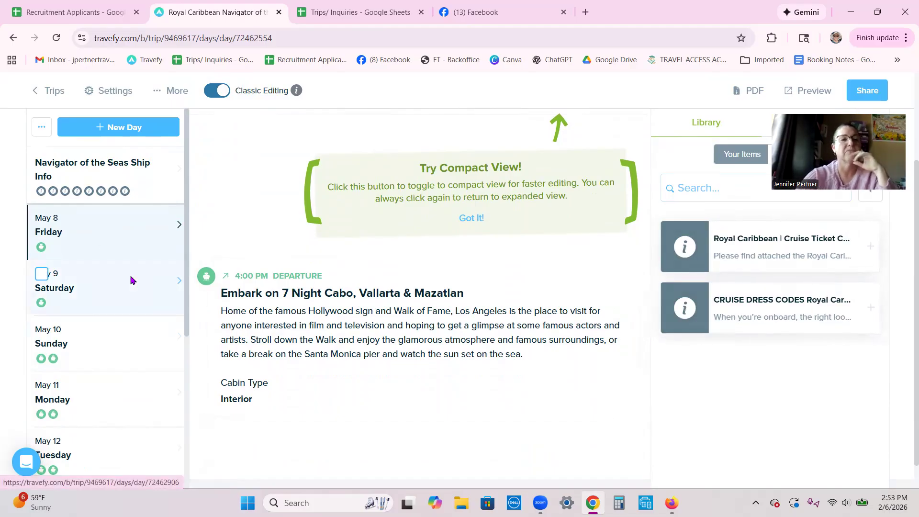
scroll(133, 280, "up", 3)
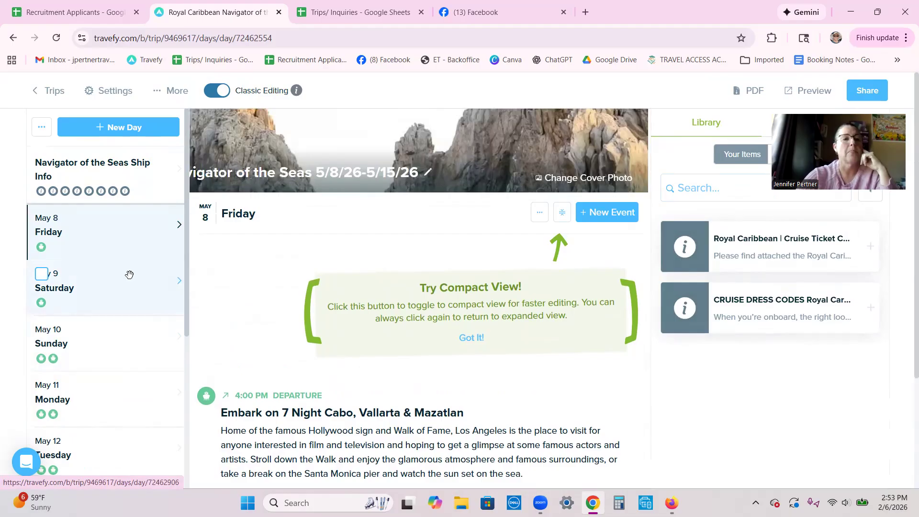
- Leave the itinerary editor and open the cruise trip's Tasks and Automations page
left_click(56, 92)
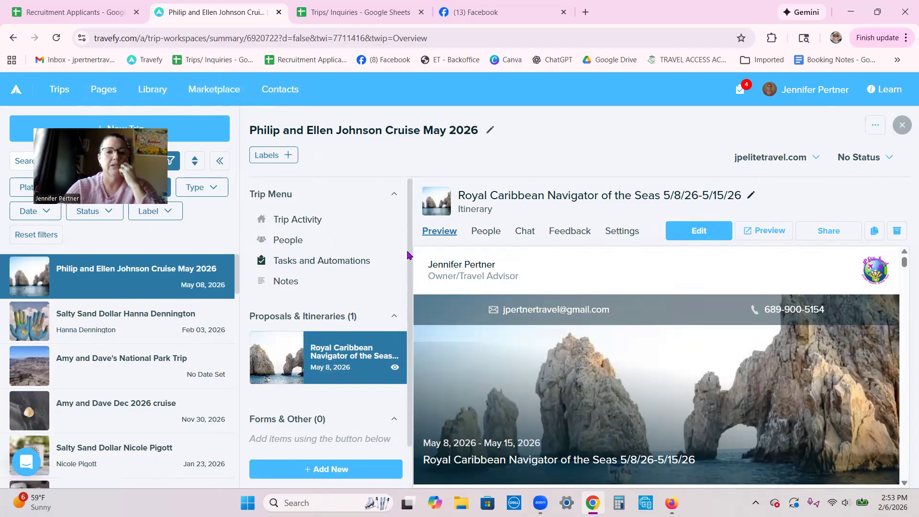
left_click(316, 262)
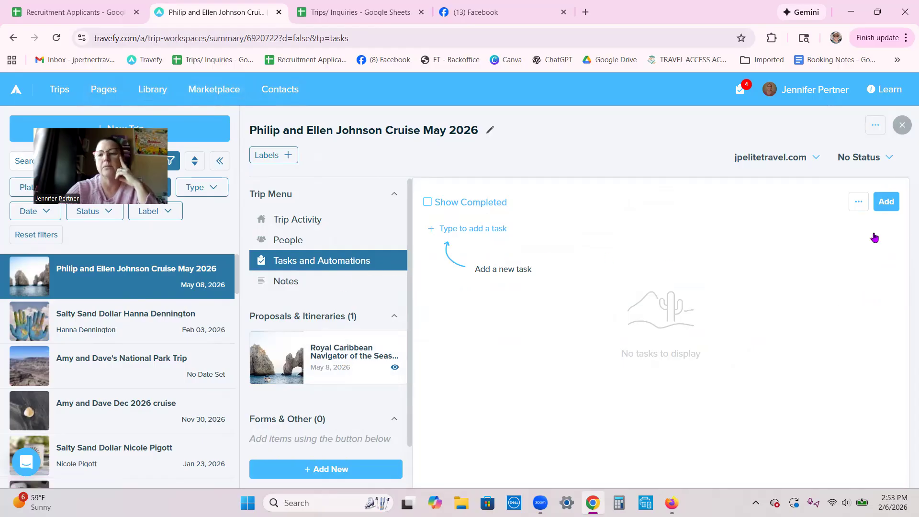
- Add the Cruise Checklist Email (19) task list to the trip's tasks
left_click(887, 206)
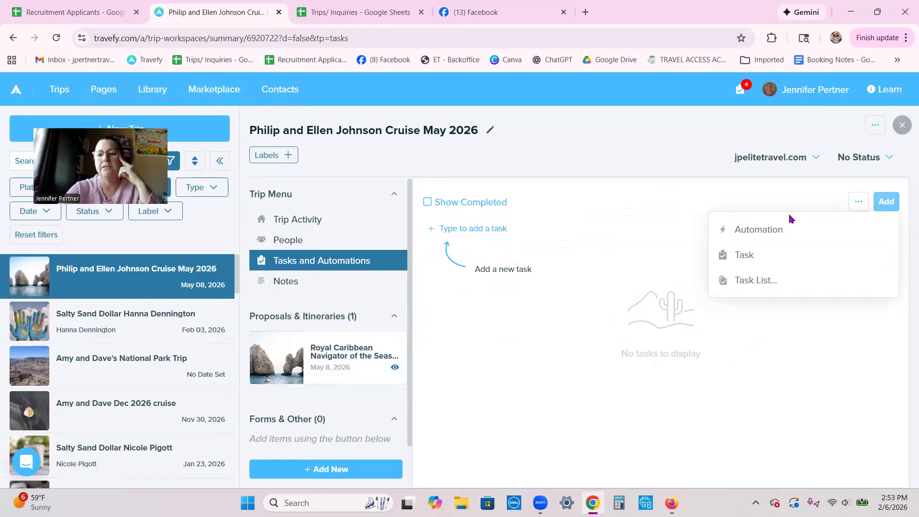
left_click(752, 281)
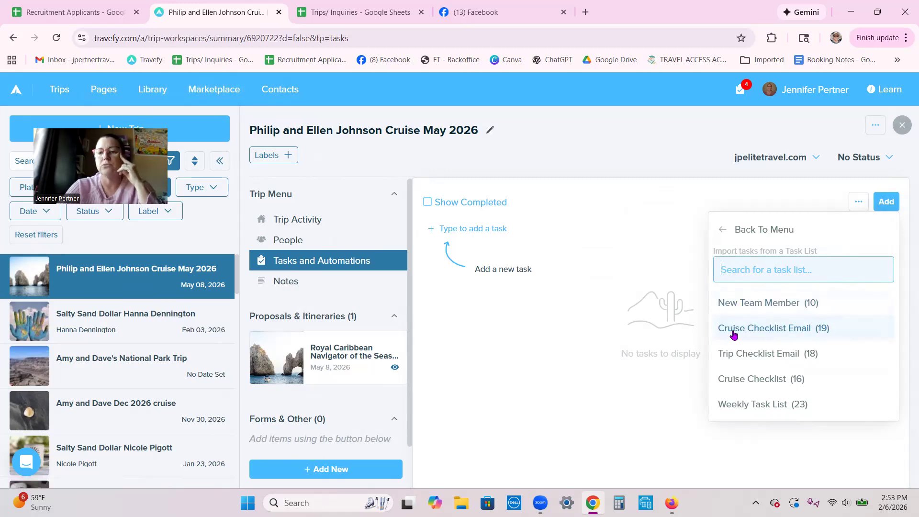
left_click(802, 330)
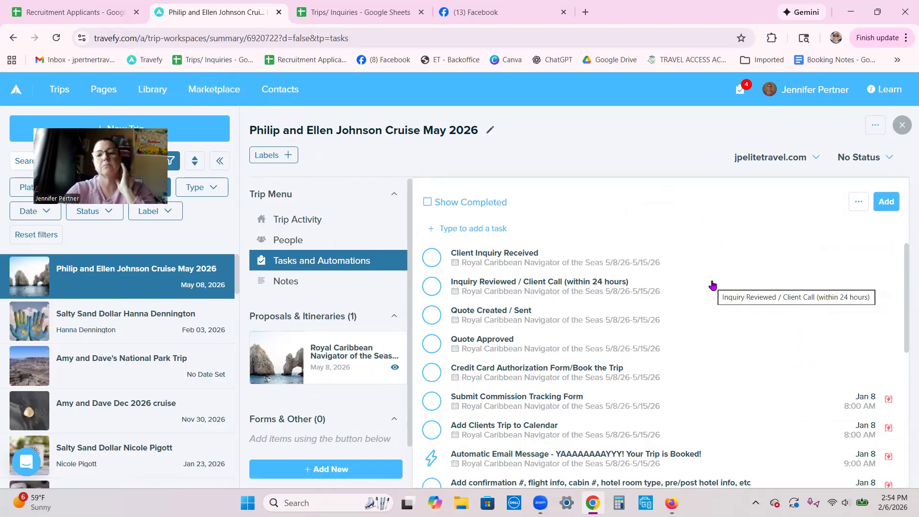
- Check off Client Inquiry Received, Inquiry Reviewed, Quote Created, Quote Approved and Book the Trip
left_click(430, 259)
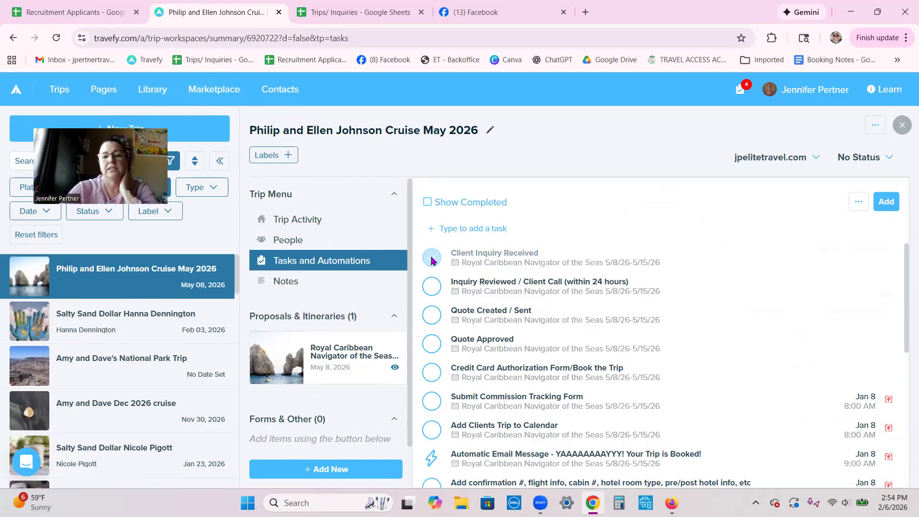
left_click(431, 287)
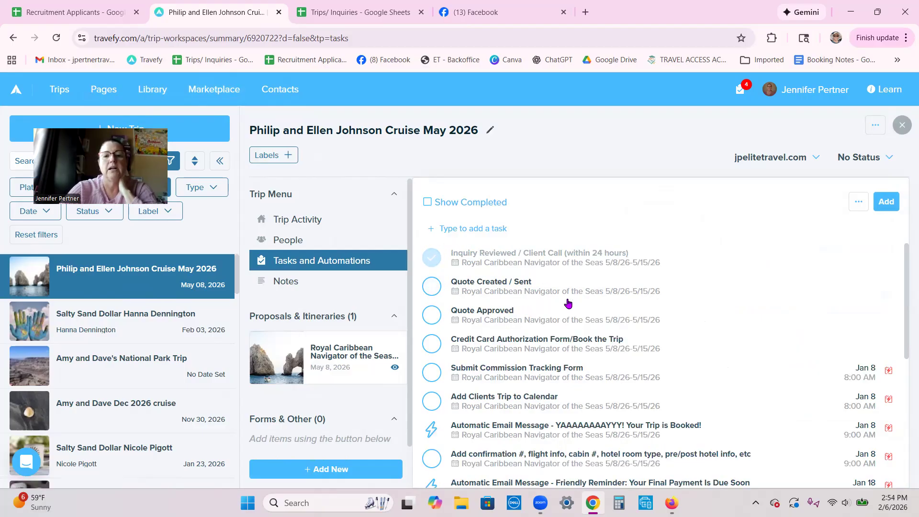
left_click(431, 286)
left_click(432, 286)
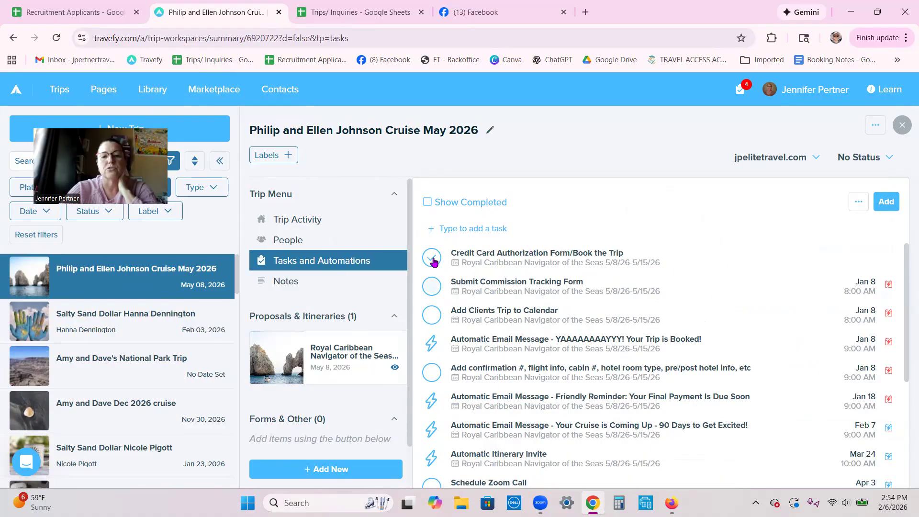
left_click(432, 259)
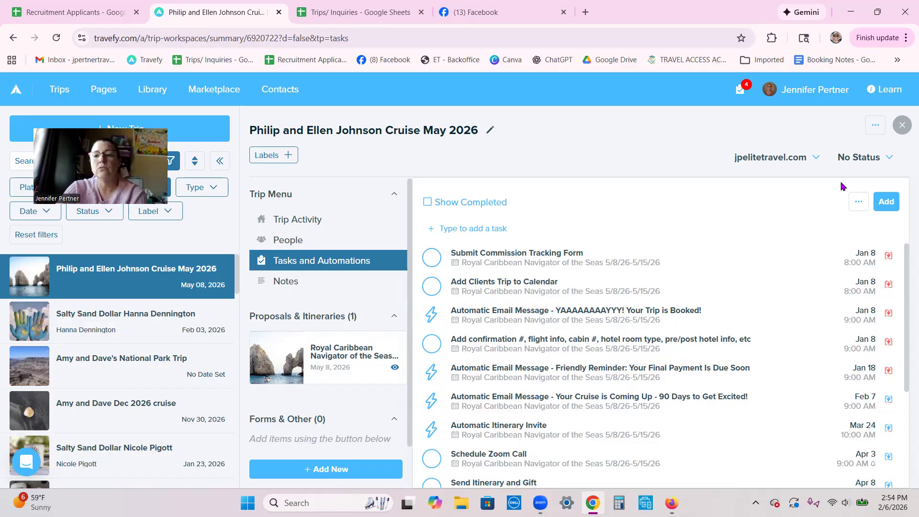
- Change the trip status from No Status to Confirmed, then go back to all trips
left_click(870, 160)
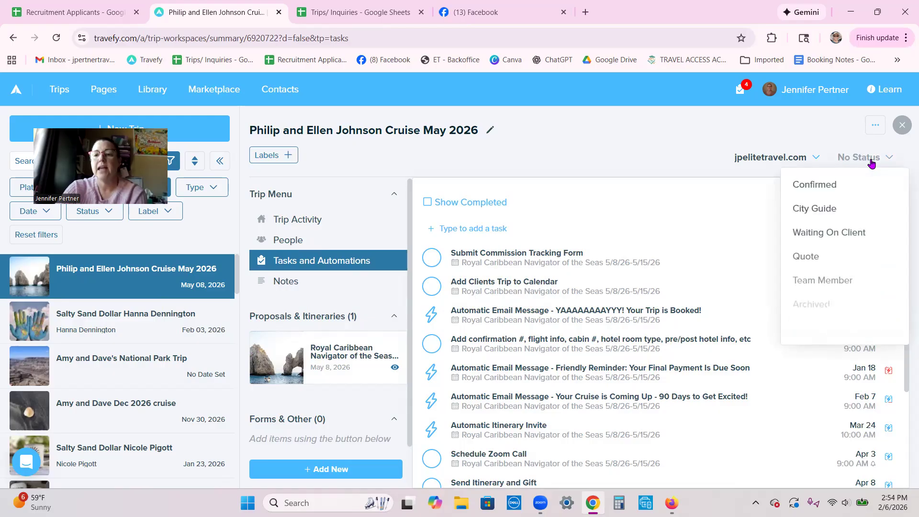
left_click(823, 185)
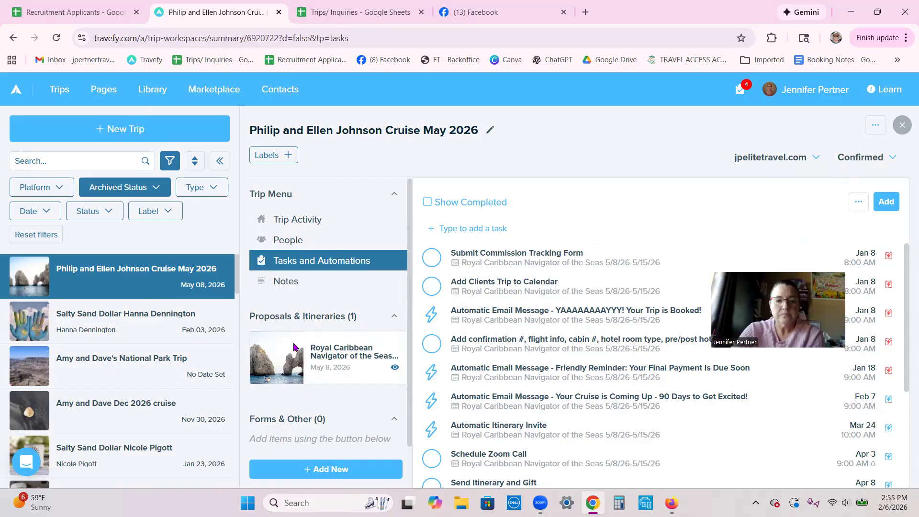
left_click(320, 344)
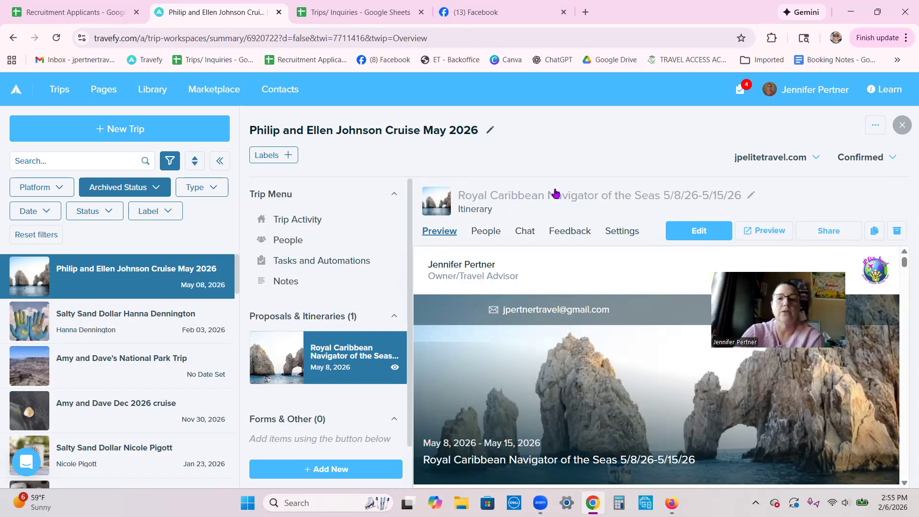
left_click(59, 92)
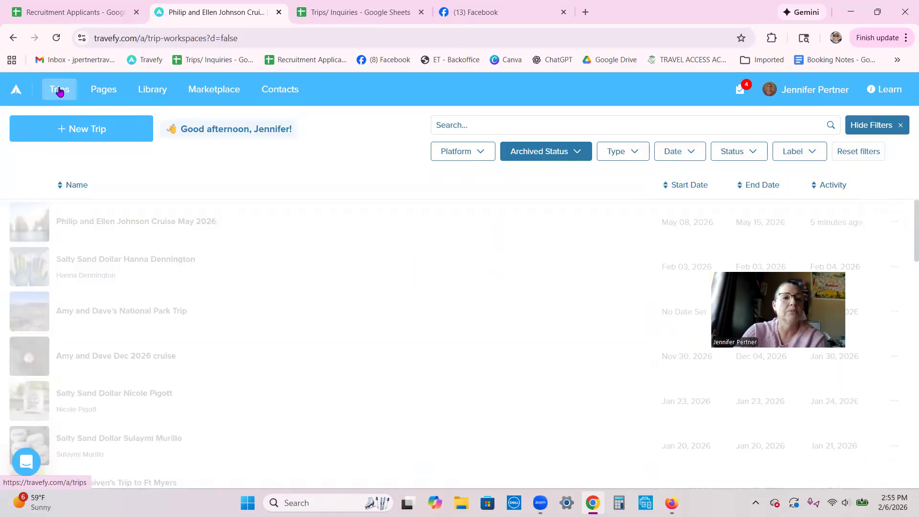
- Filter the trips list to Not Archived trips with Confirmed status
left_click(577, 154)
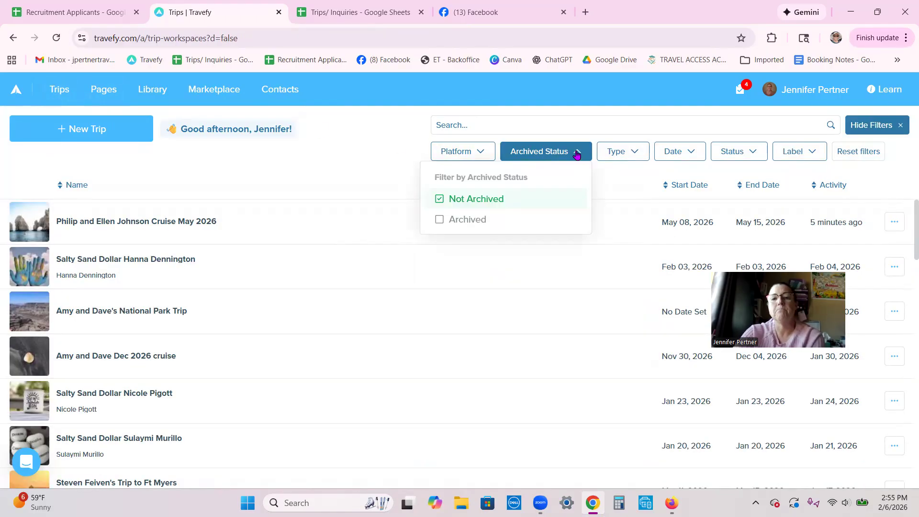
left_click(555, 199)
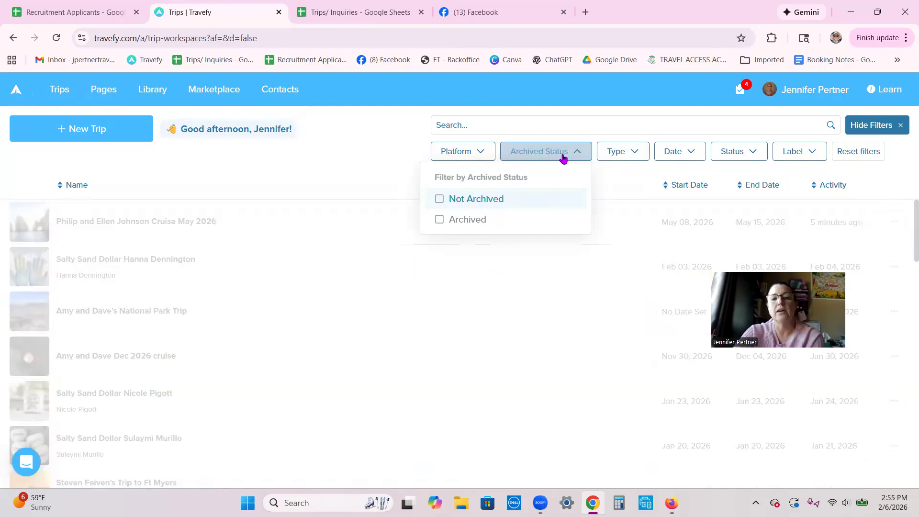
left_click(542, 199)
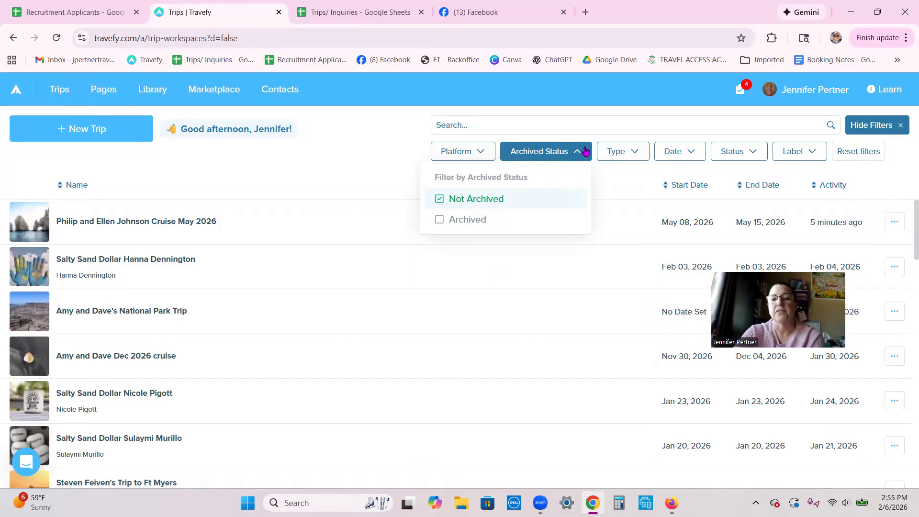
left_click(744, 153)
left_click(641, 203)
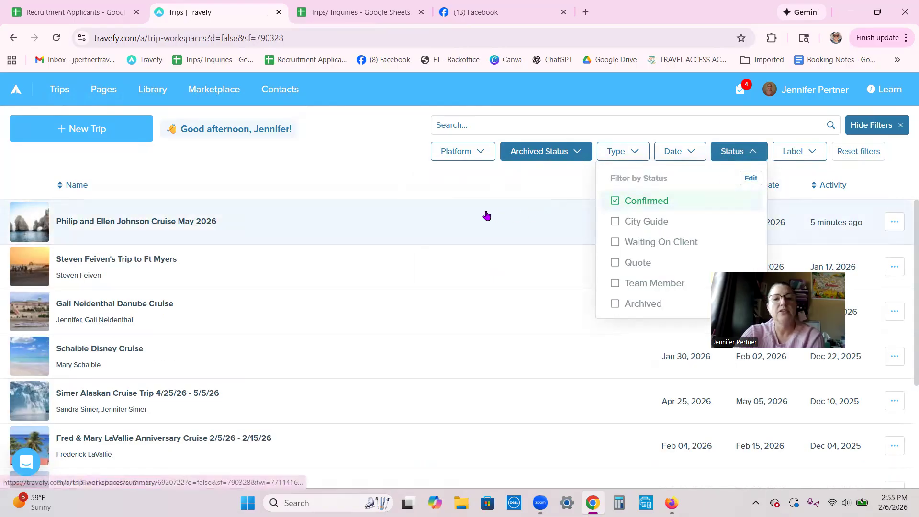
left_click(376, 178)
- Sort the filtered trips by Start Date, earliest first
left_click(687, 186)
left_click(686, 186)
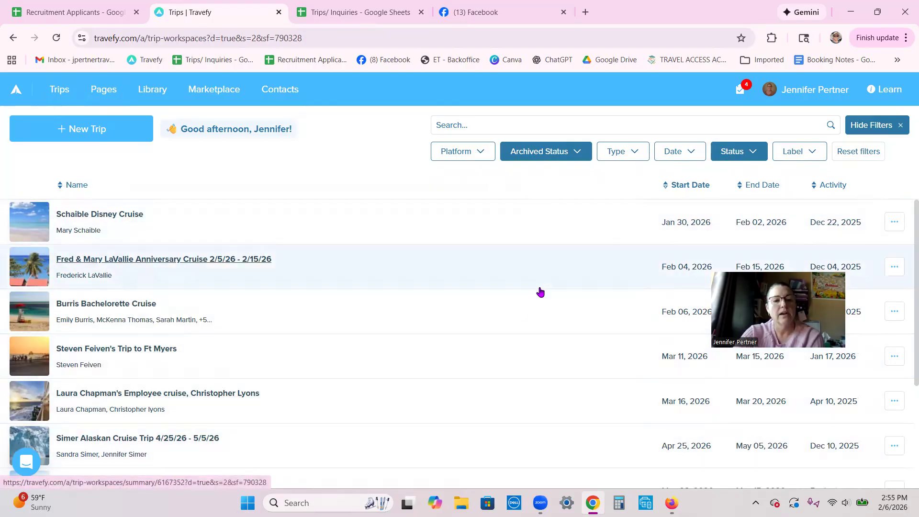
scroll(564, 284, "down", 1)
scroll(565, 286, "down", 1)
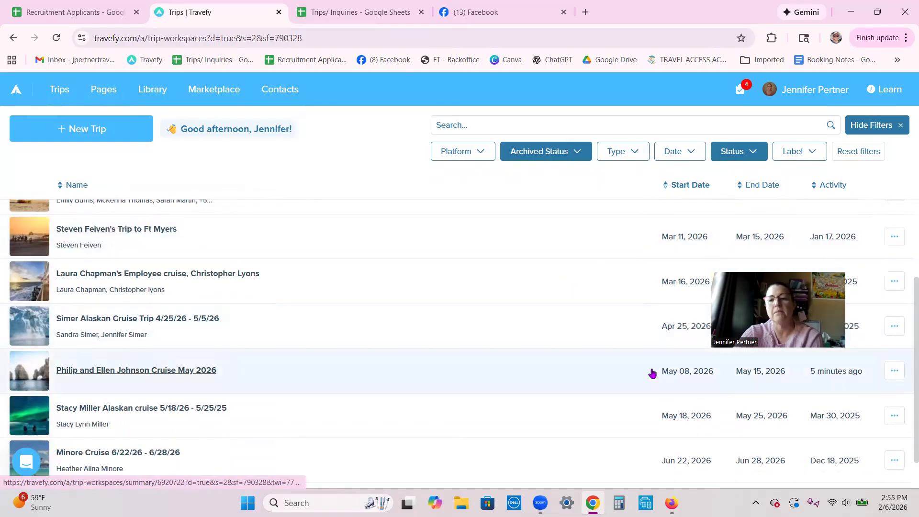
scroll(589, 291, "up", 2)
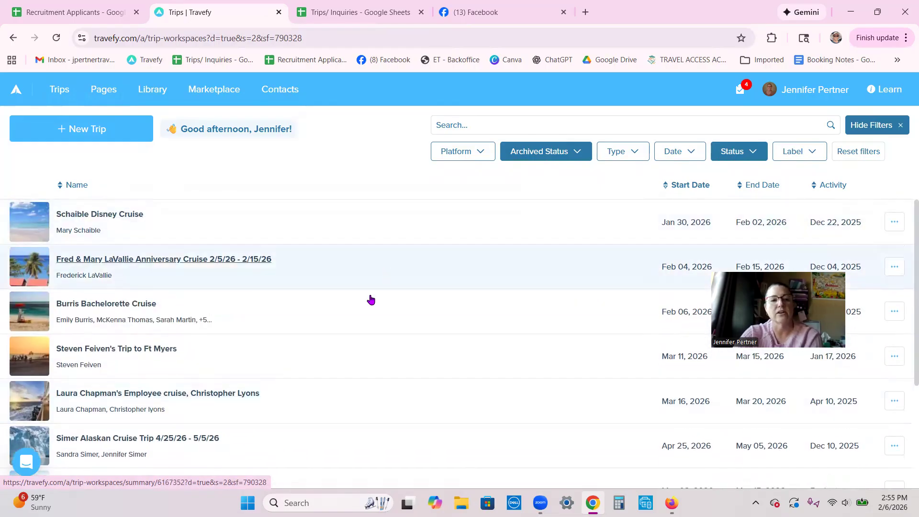